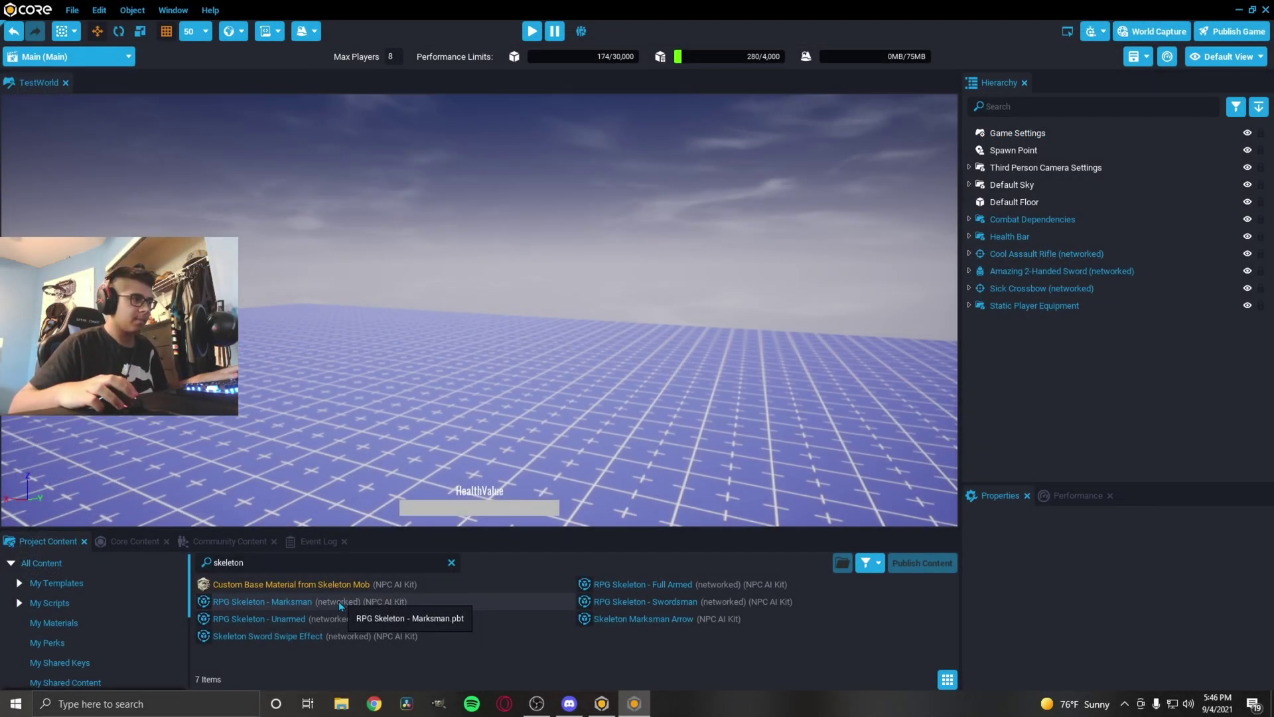
Run the test world in preview mode to check the equipped player character, and stop the preview
scroll(546, 399, down, 8)
mouse_move(546, 399)
right_down()
mouse_move(541, 384)
mouse_move(541, 398)
right_up()
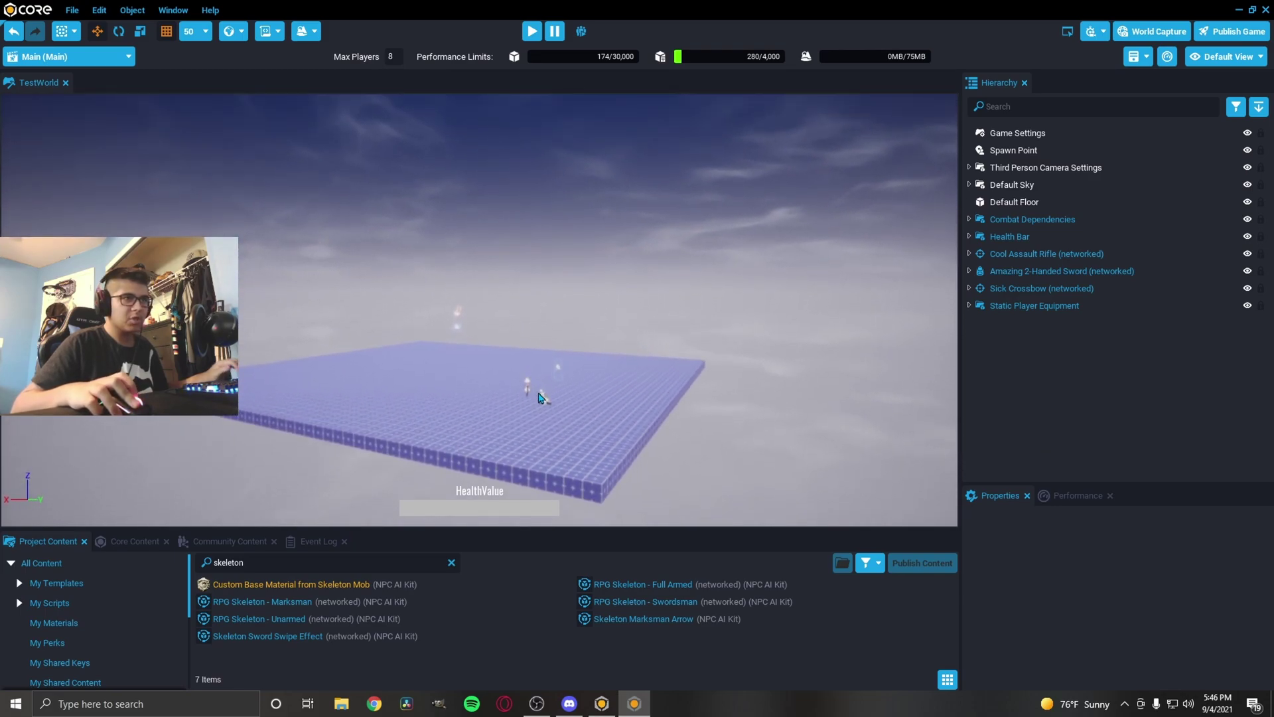
scroll(539, 397, up, 10)
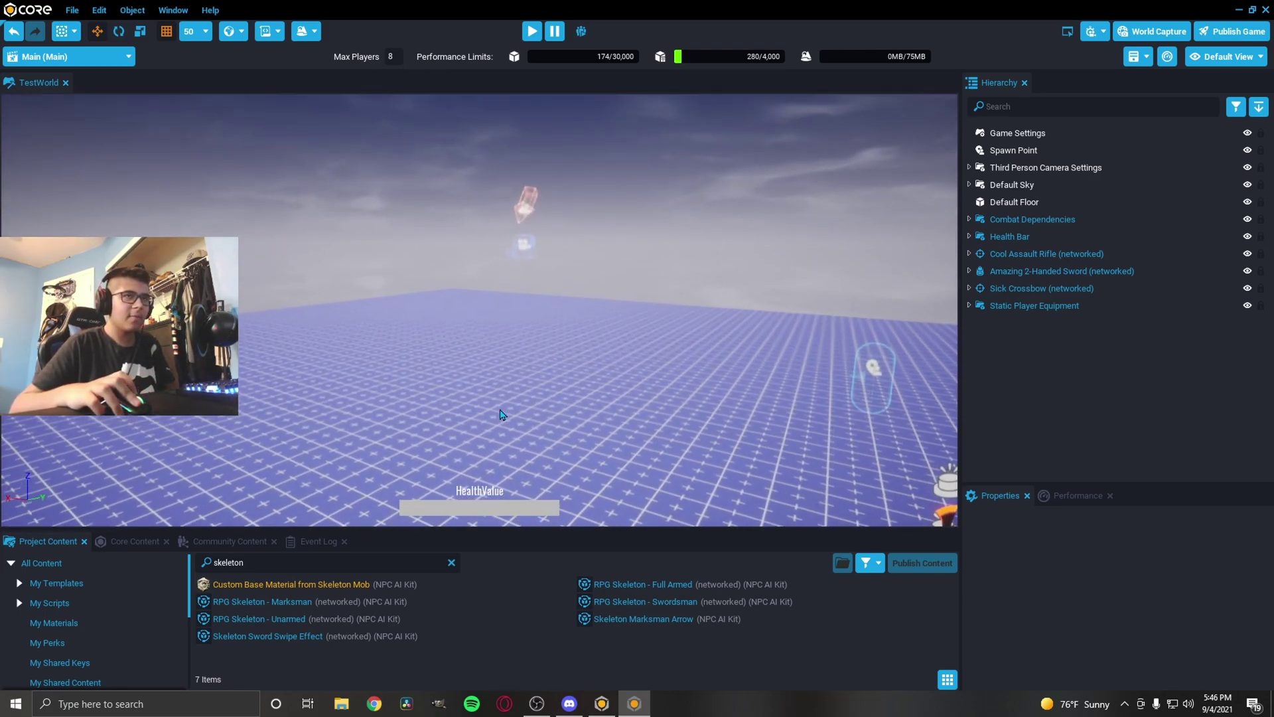
click(1046, 307)
click(1053, 345)
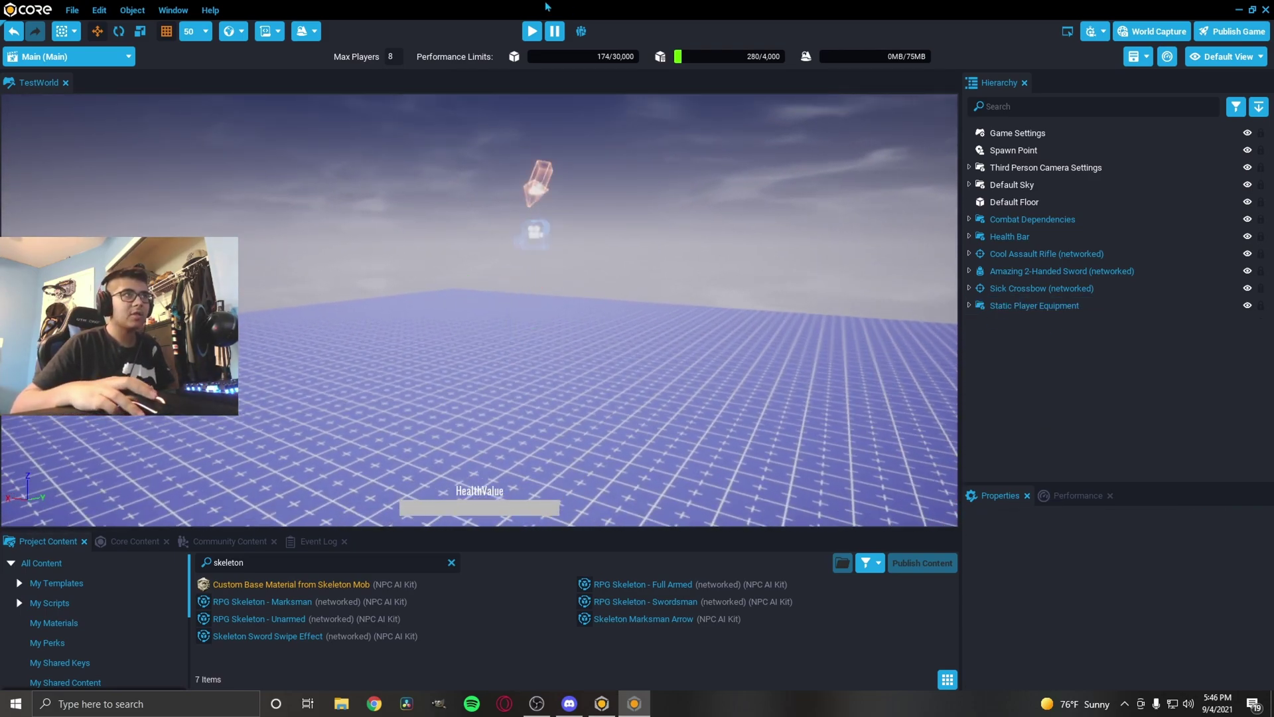
click(535, 37)
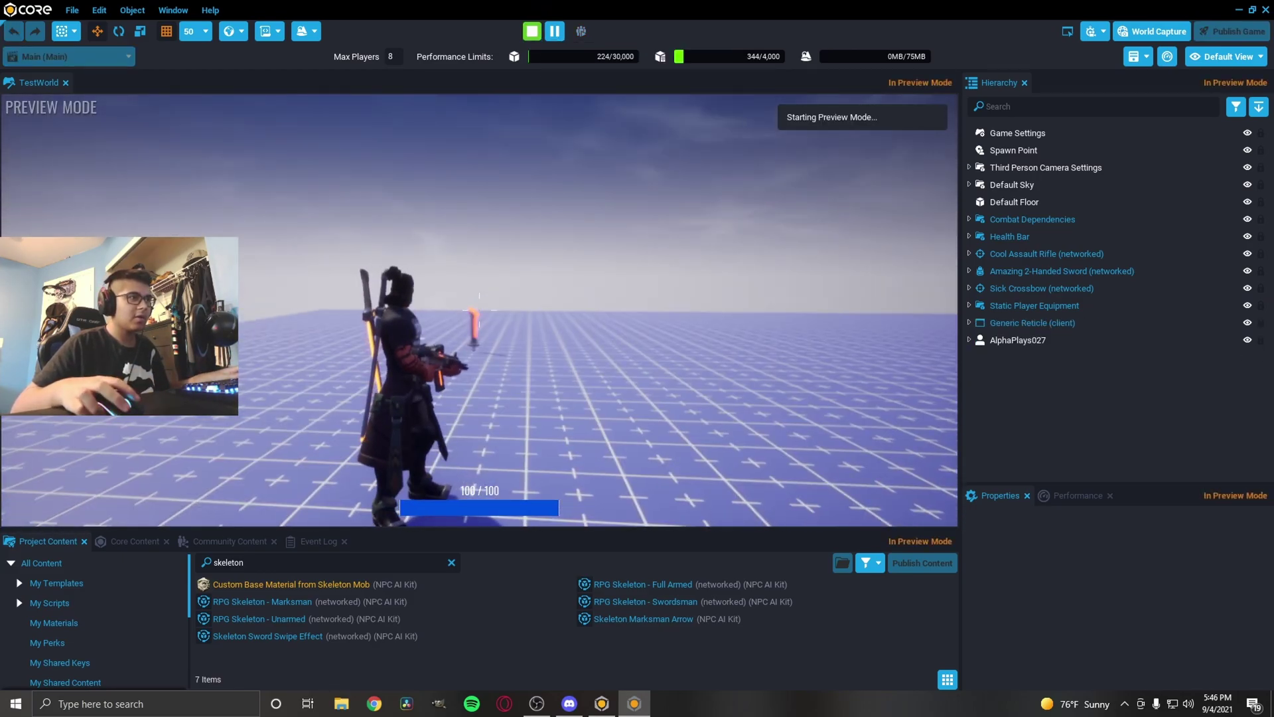
key(Escape)
right_drag(817, 150, 865, 147)
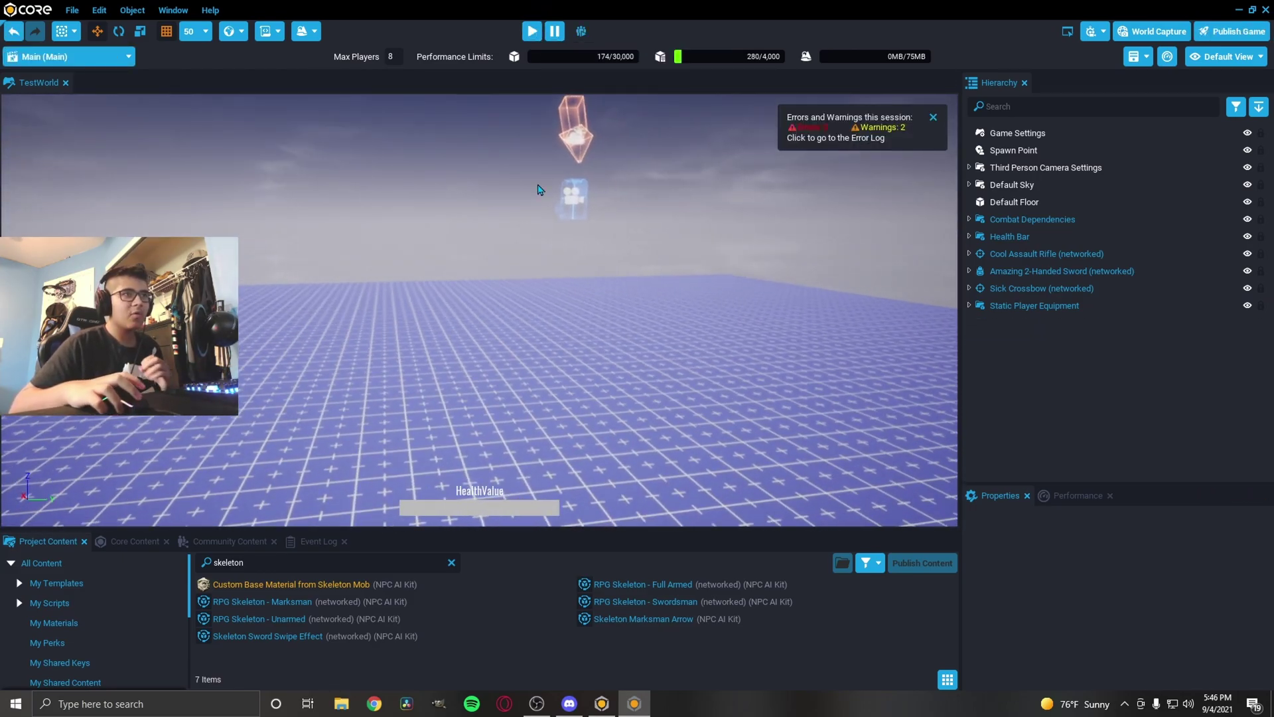
Place the RPG Skeleton - Marksman template on the default floor at about X 1050, Y -50, Z 0
scroll(423, 252, down, 1)
right_drag(426, 257, 431, 237)
scroll(432, 236, up, 2)
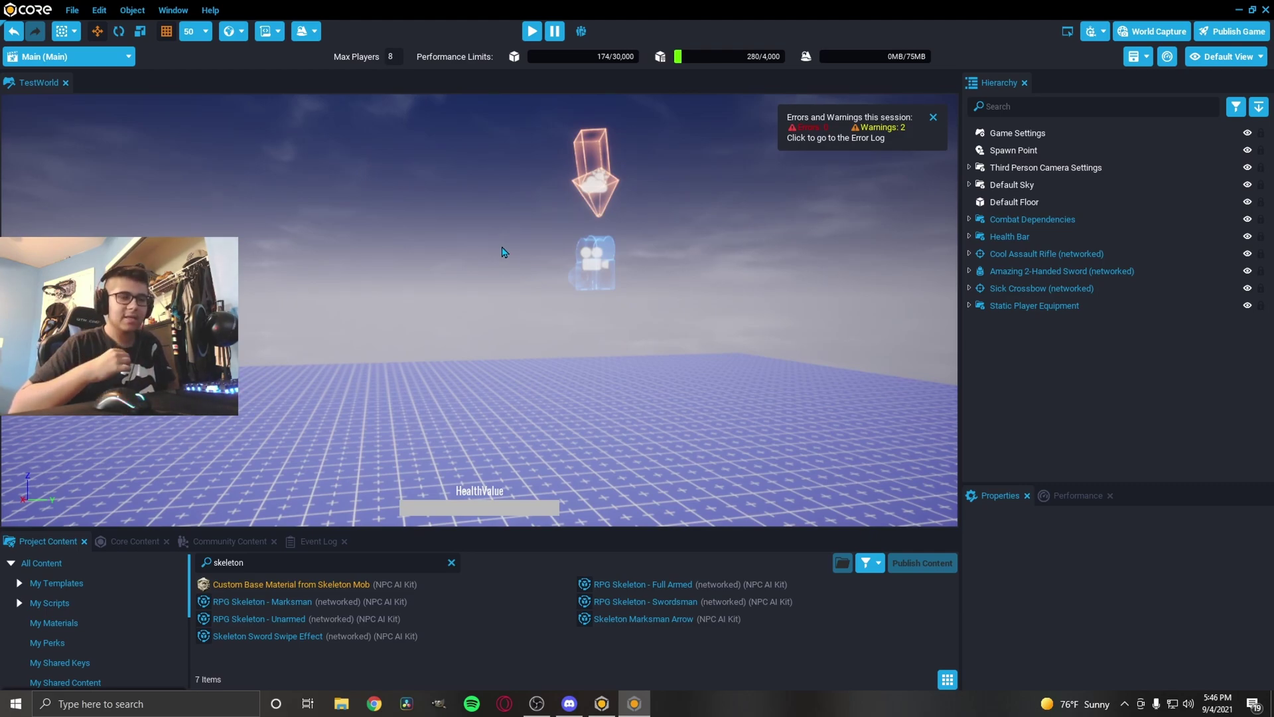
right_drag(503, 396, 501, 410)
scroll(503, 396, up, 2)
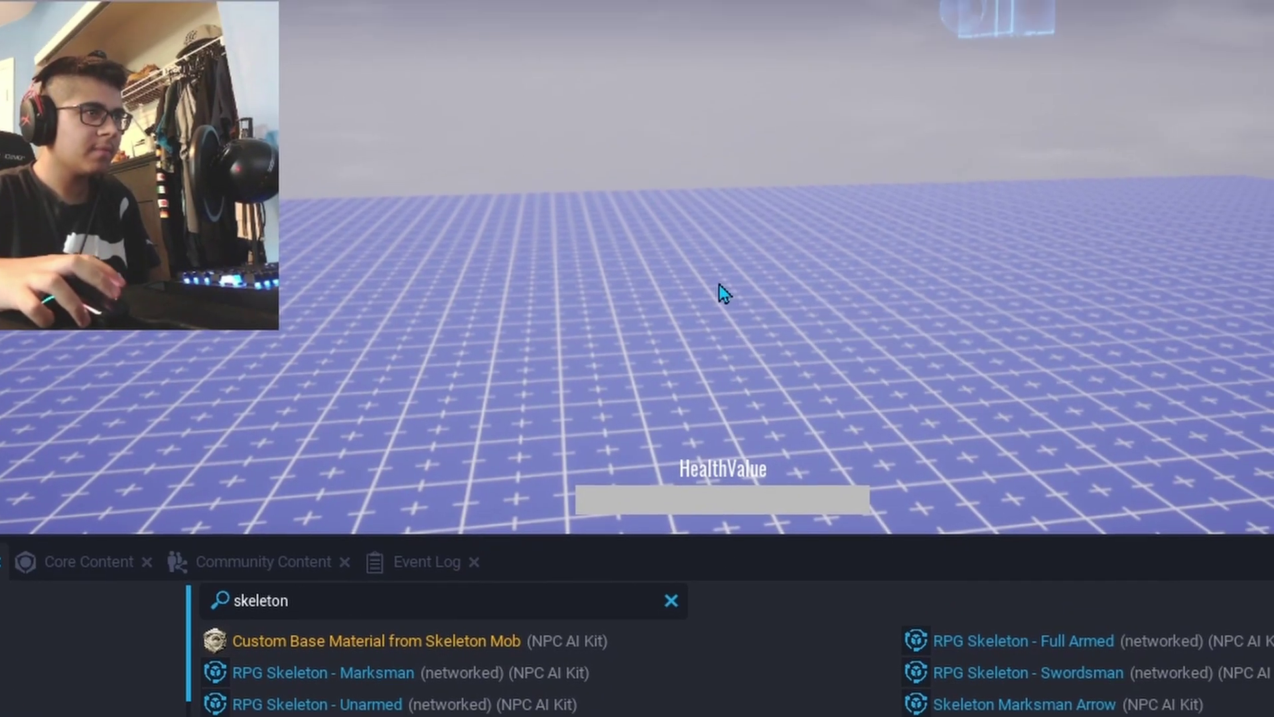
drag(719, 284, 719, 286)
key(w)
right_drag(719, 286, 716, 339)
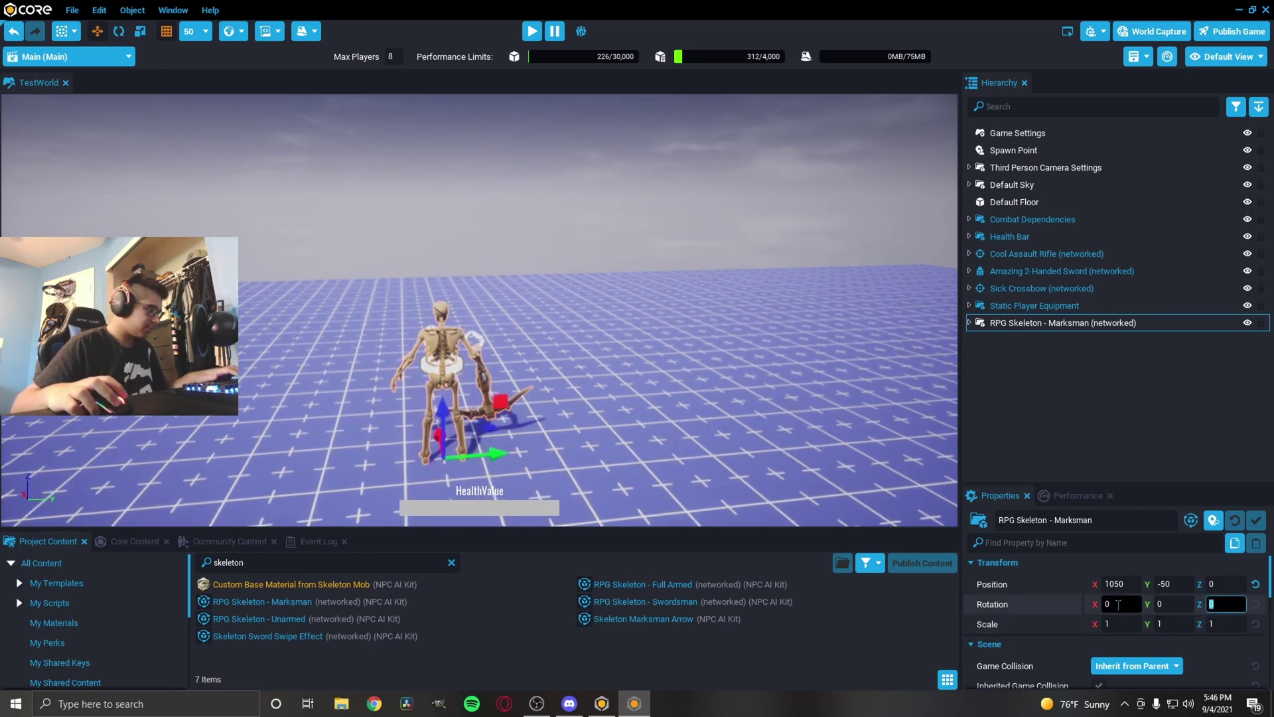
Set the Marksman skeleton's Z rotation to 180
text(80)
key(Return)
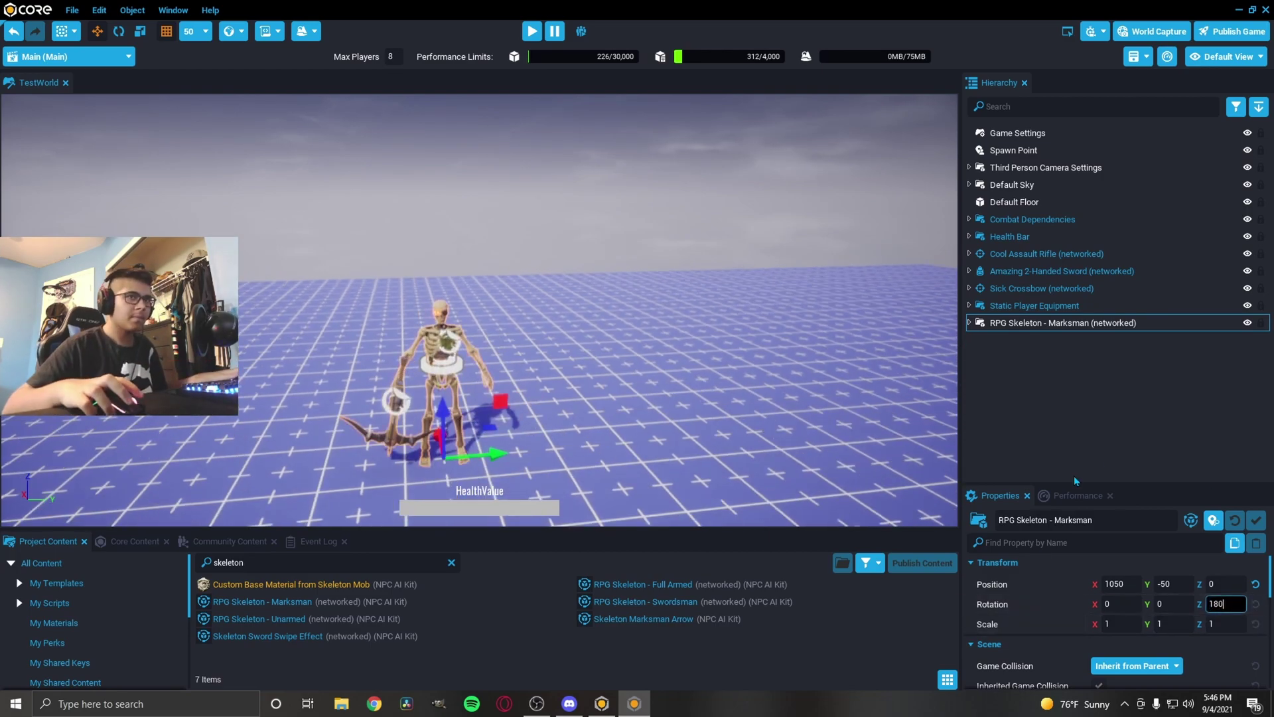
click(1074, 472)
key(w)
right_drag(649, 360, 633, 378)
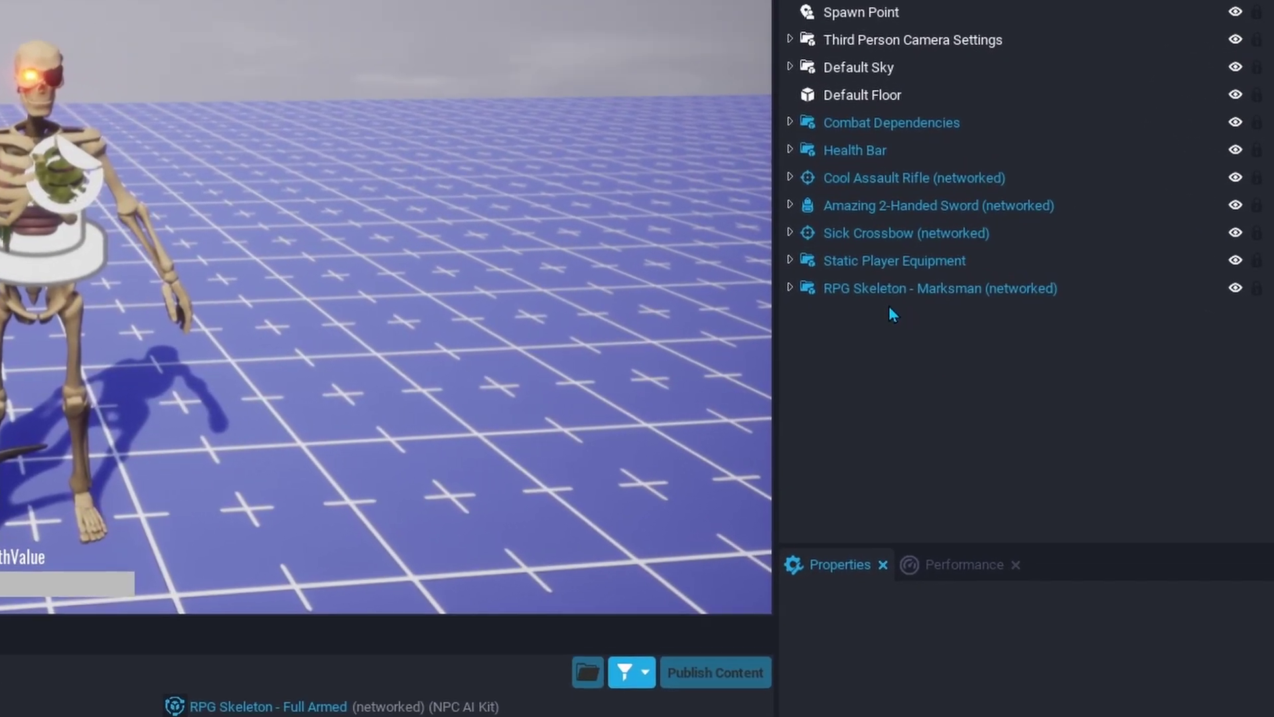
Expand the Marksman skeleton and its ServerContext in the hierarchy, and select the NPCAttackServer script
click(925, 315)
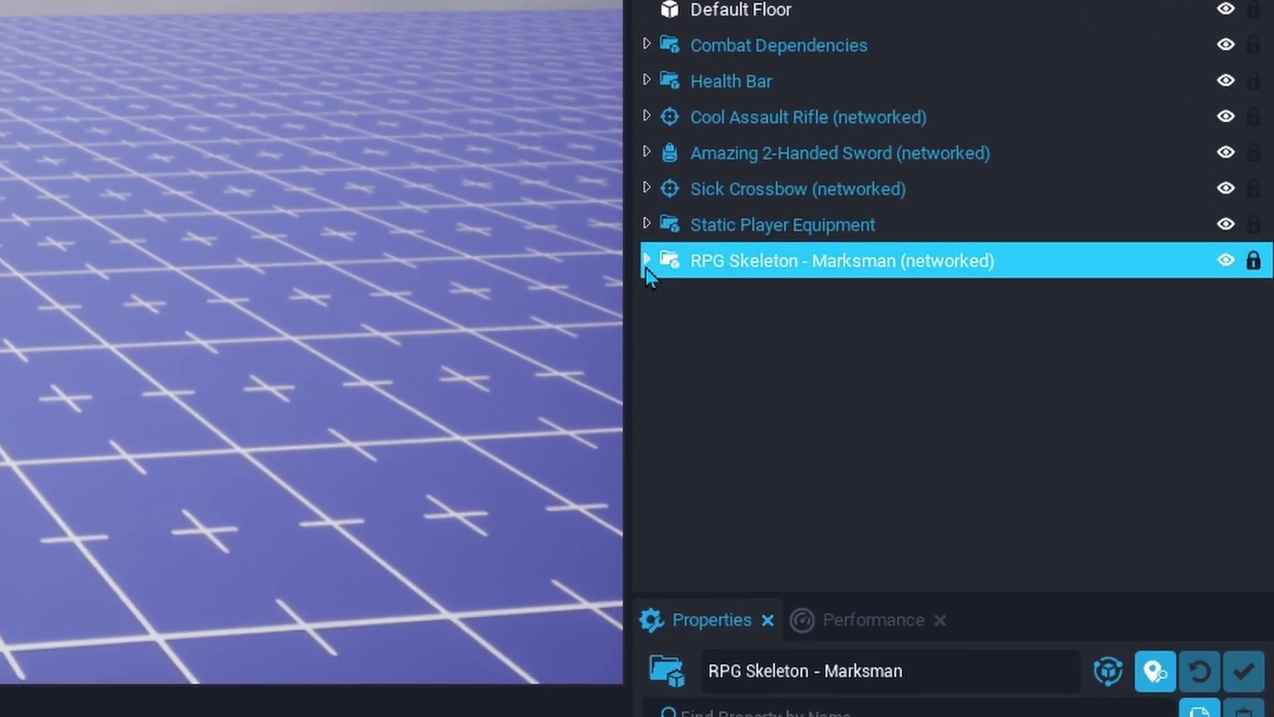
click(646, 265)
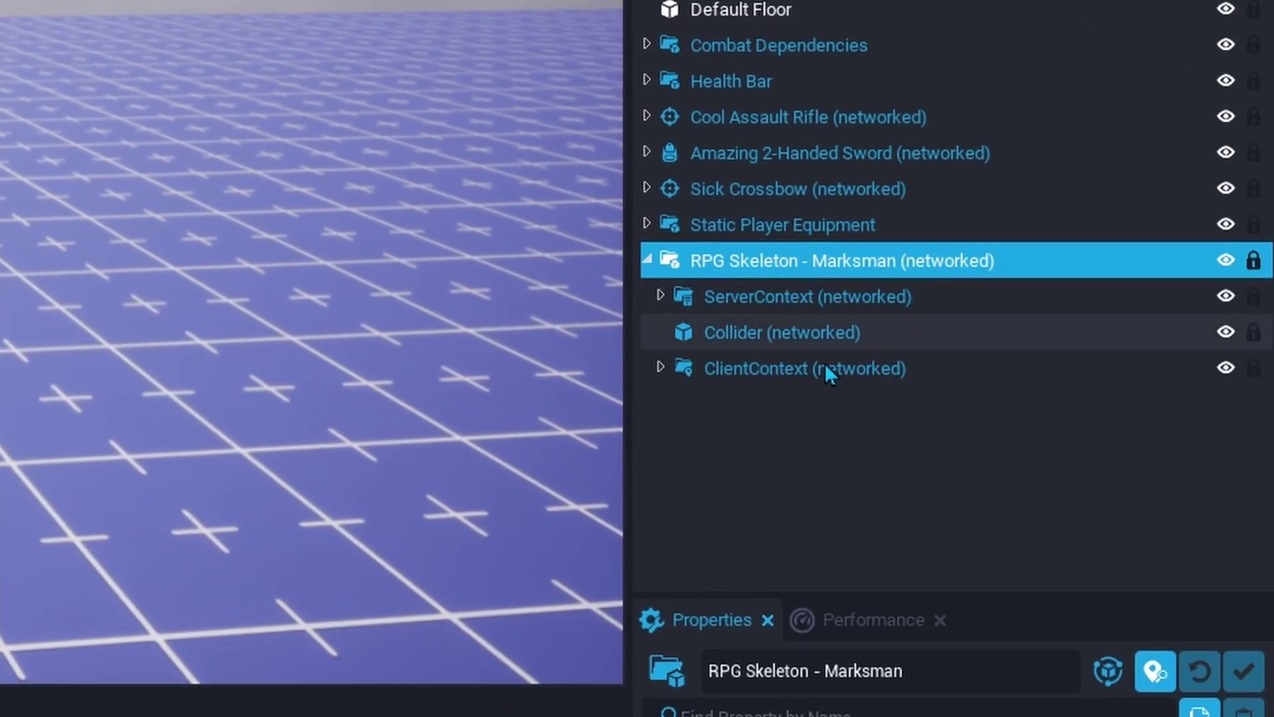
click(657, 300)
click(661, 299)
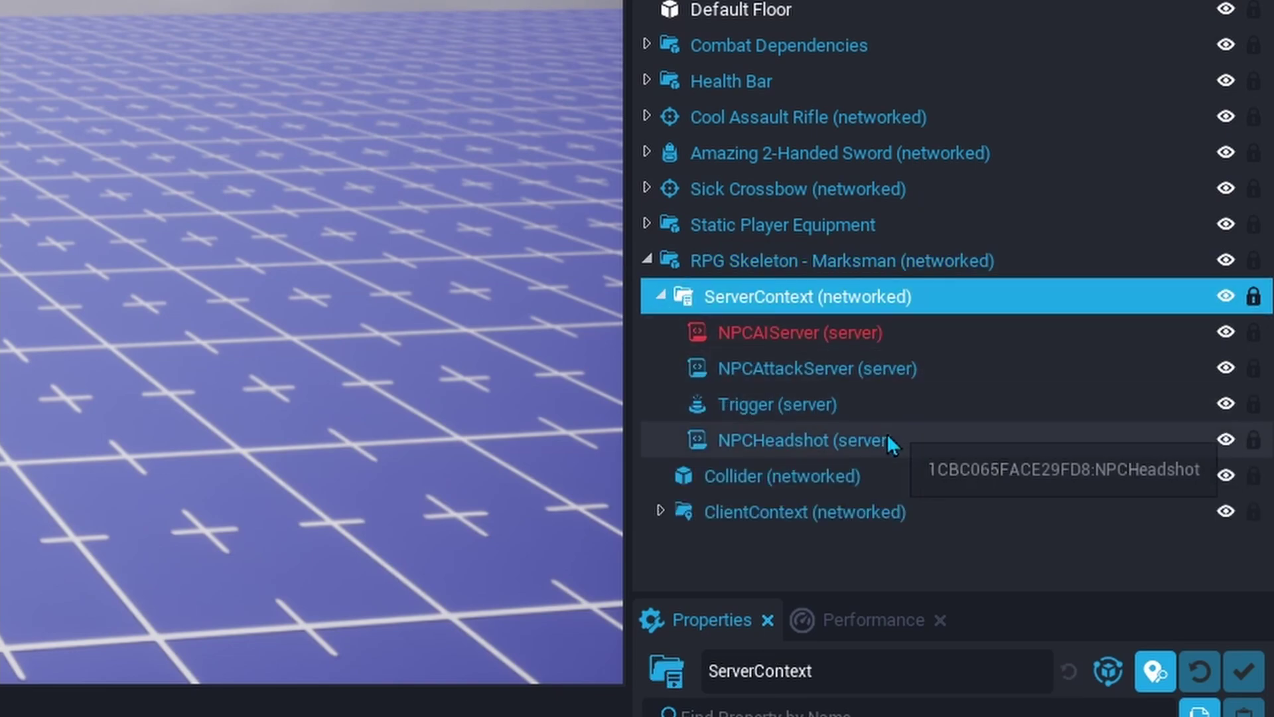
click(798, 373)
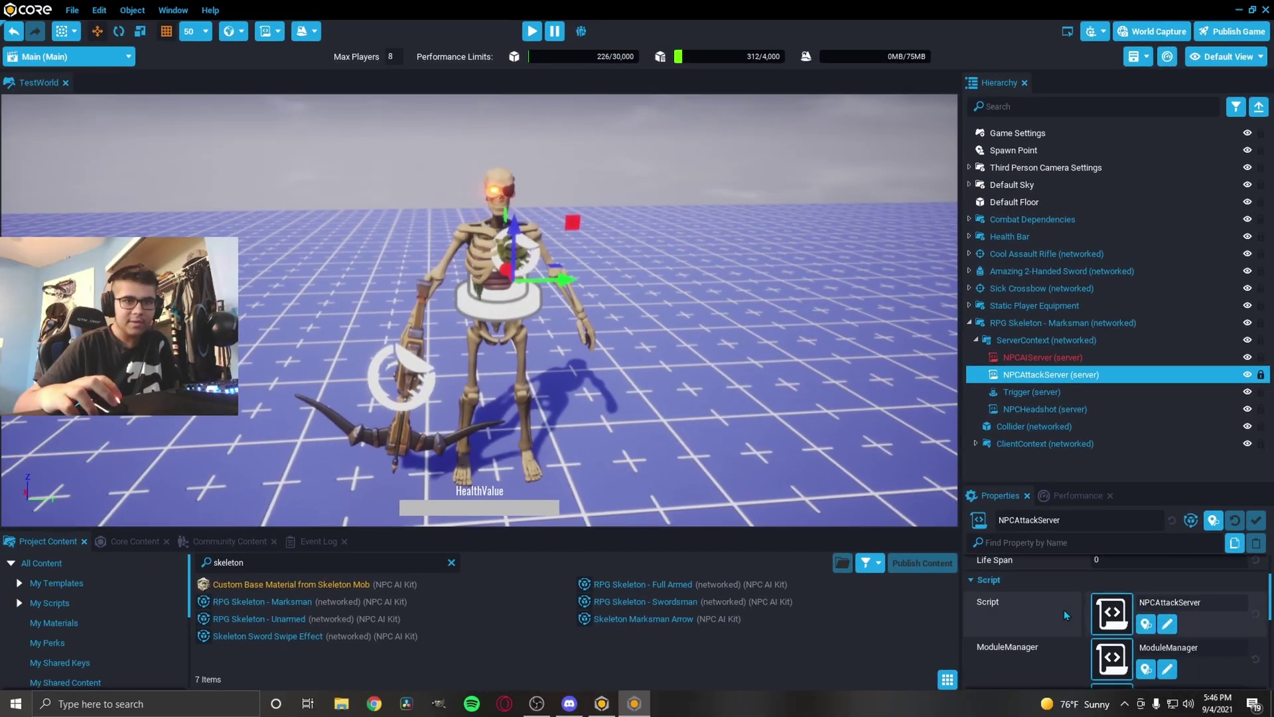
Examine the damage and projectile properties of the NPCAttackServer script
scroll(1065, 611, down, 1)
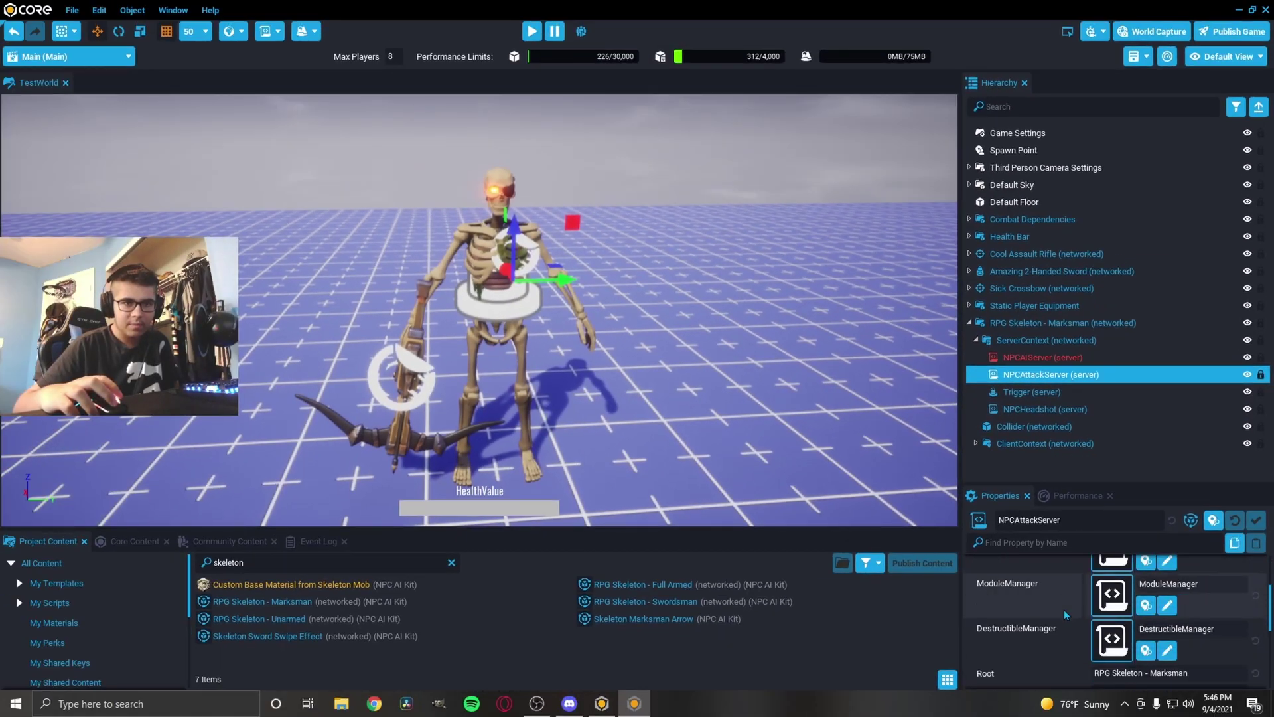
scroll(1064, 611, down, 2)
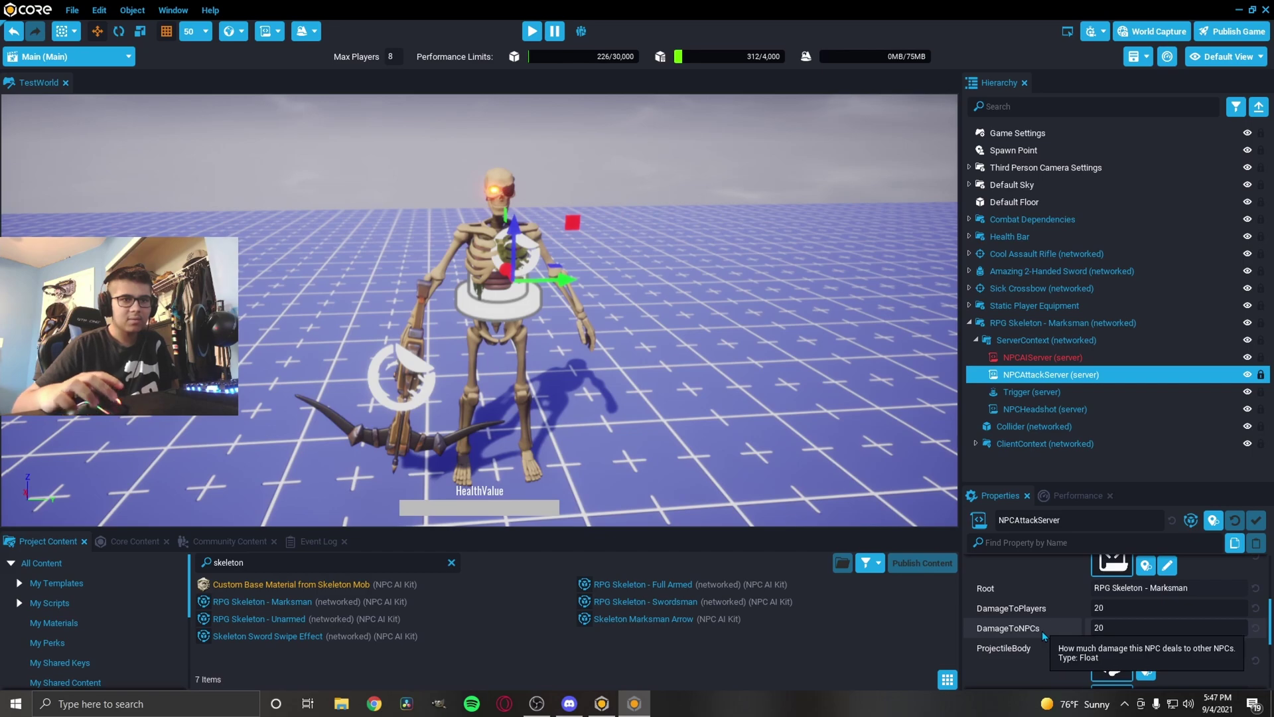
click(1118, 607)
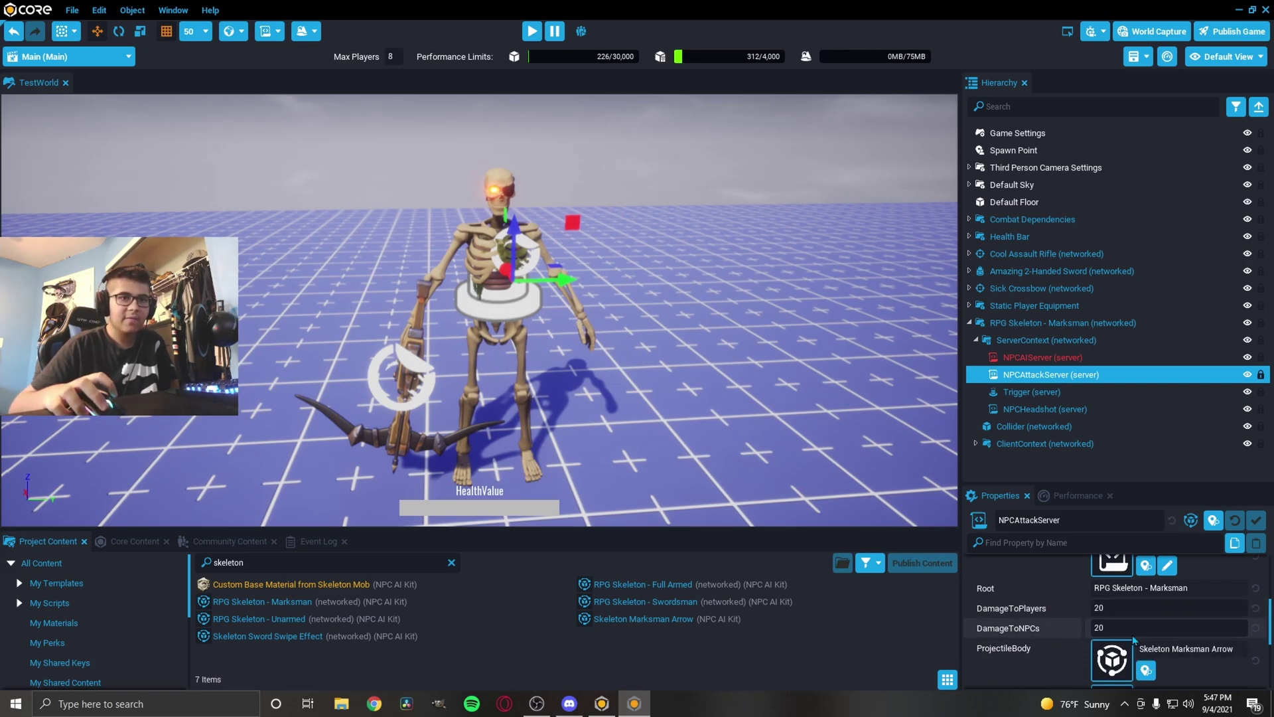
click(1150, 608)
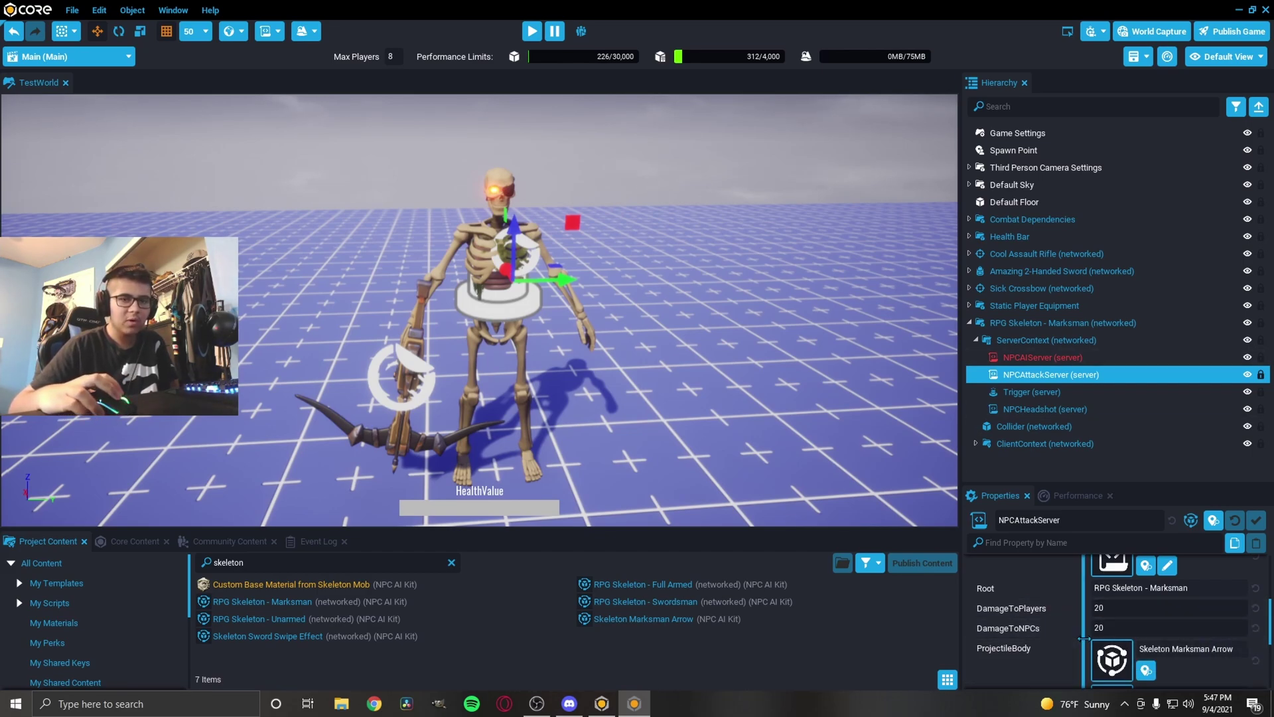
scroll(1052, 628, down, 4)
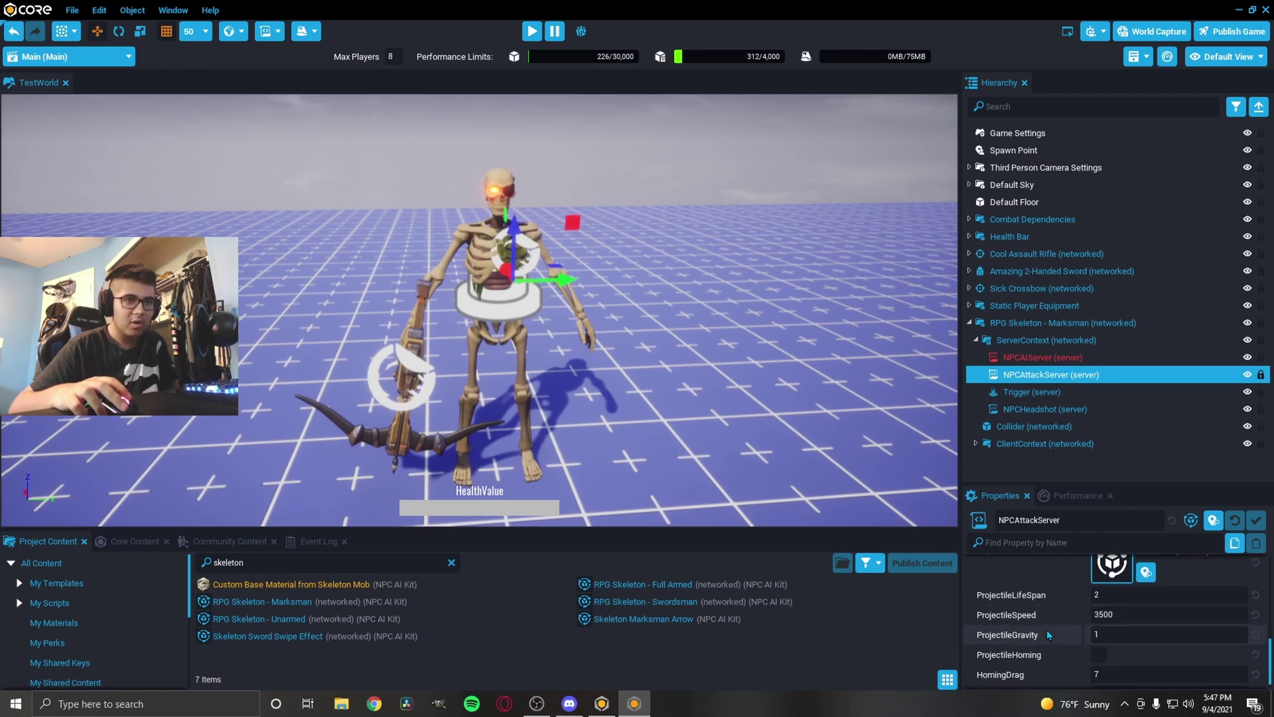
scroll(1058, 653, down, 1)
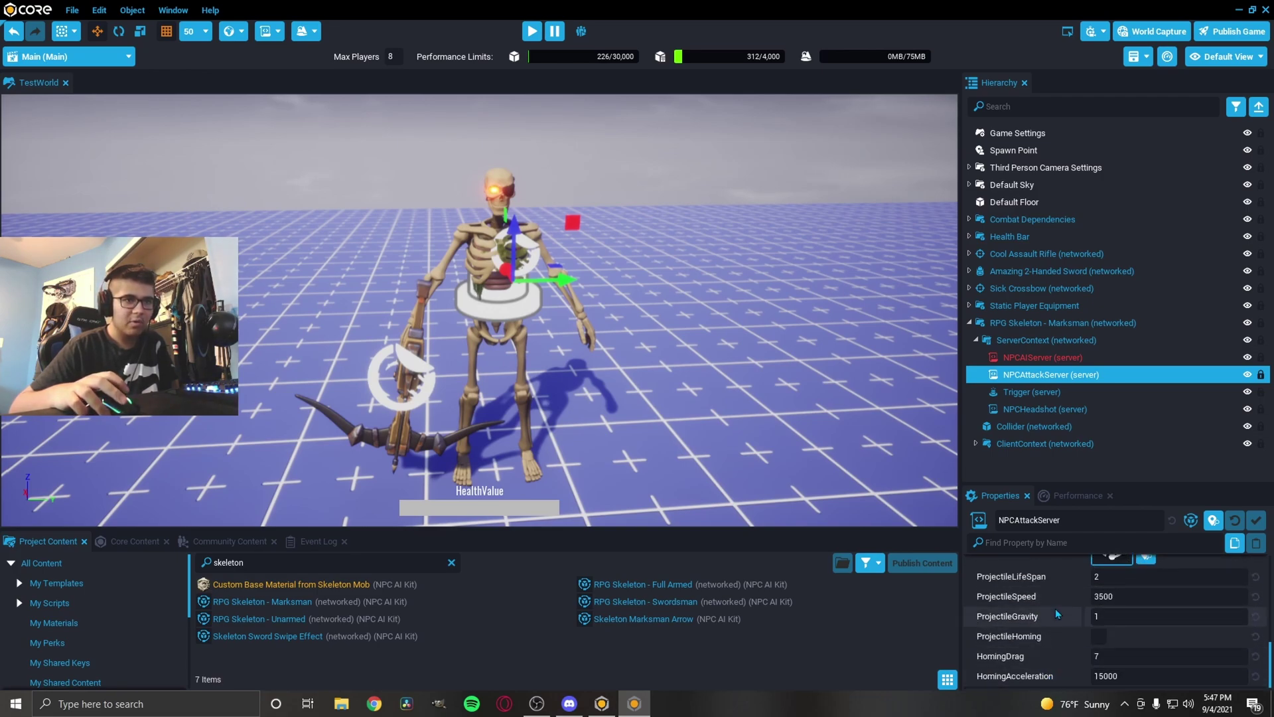
scroll(1049, 591, up, 4)
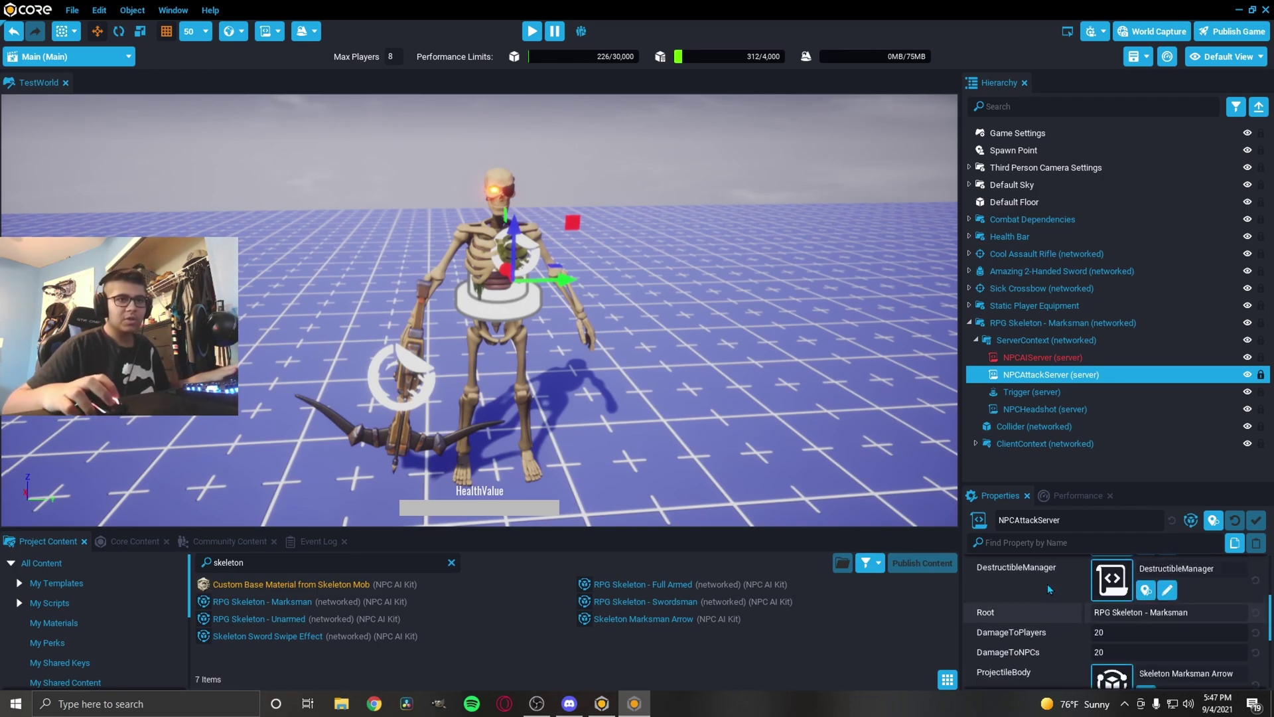
Test the Marksman skeleton's attacks in preview mode by moving the player toward it, and stop the preview
click(532, 32)
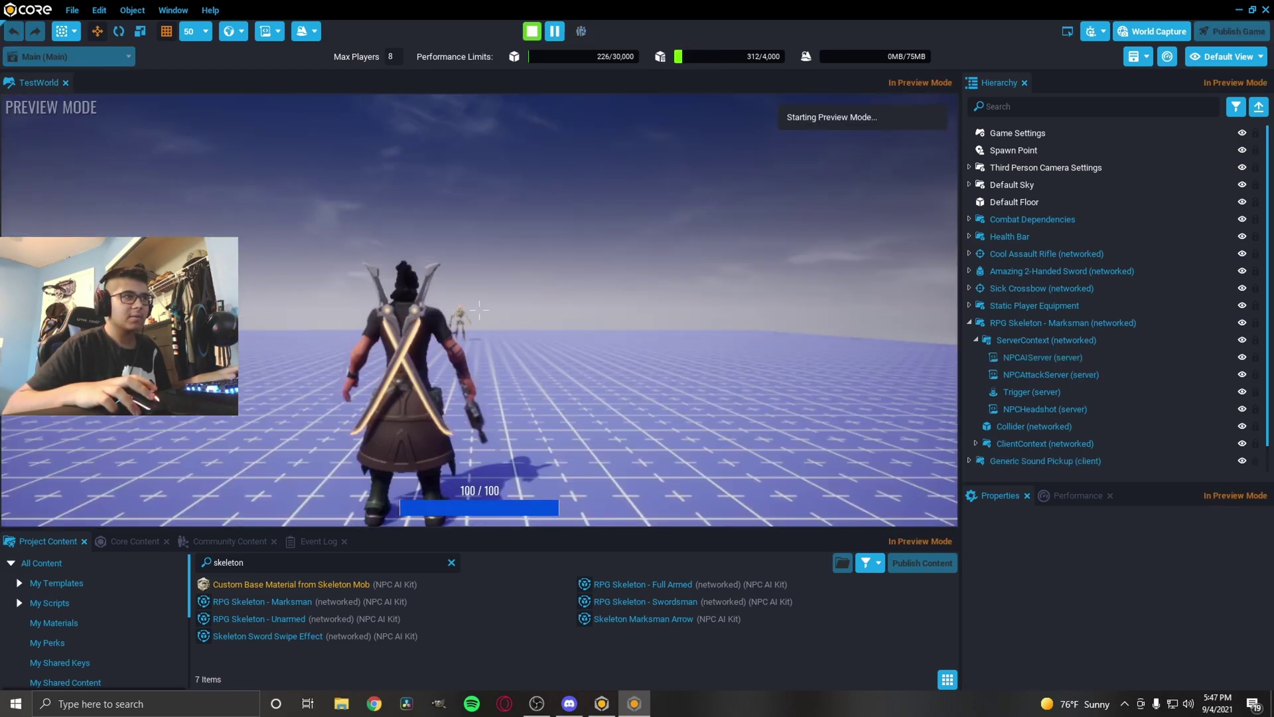
key(w)
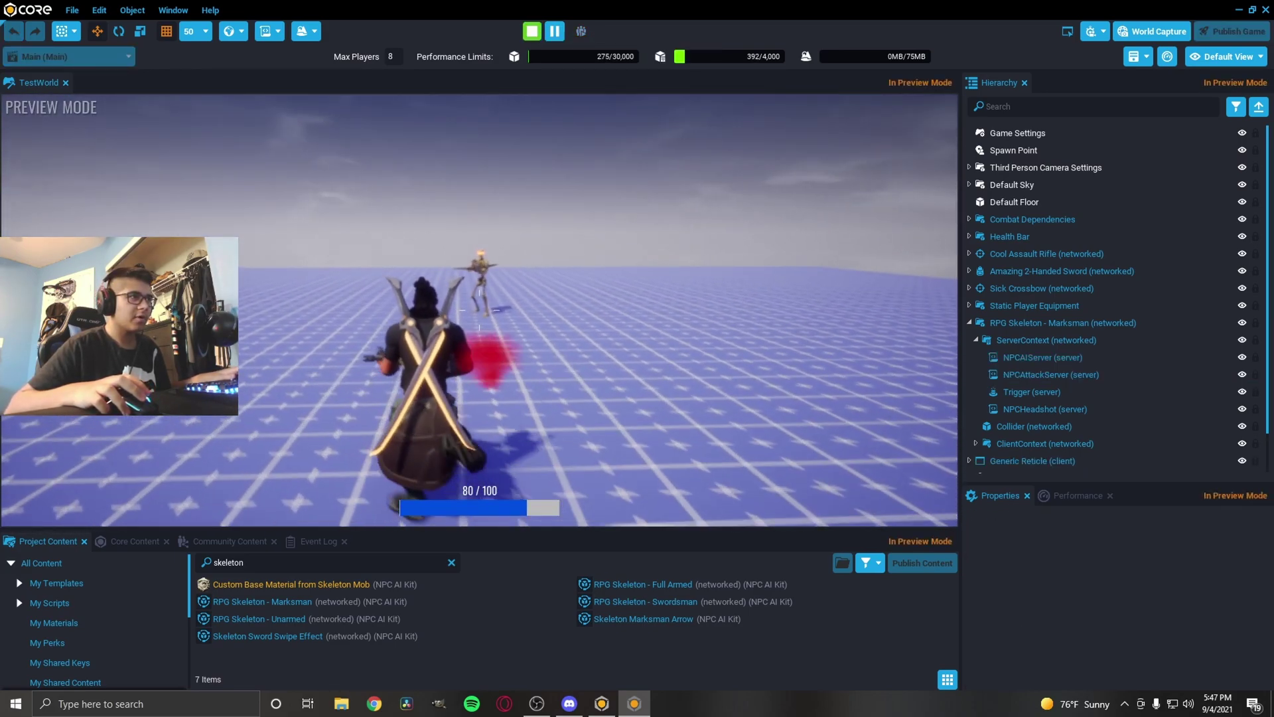
key(a)
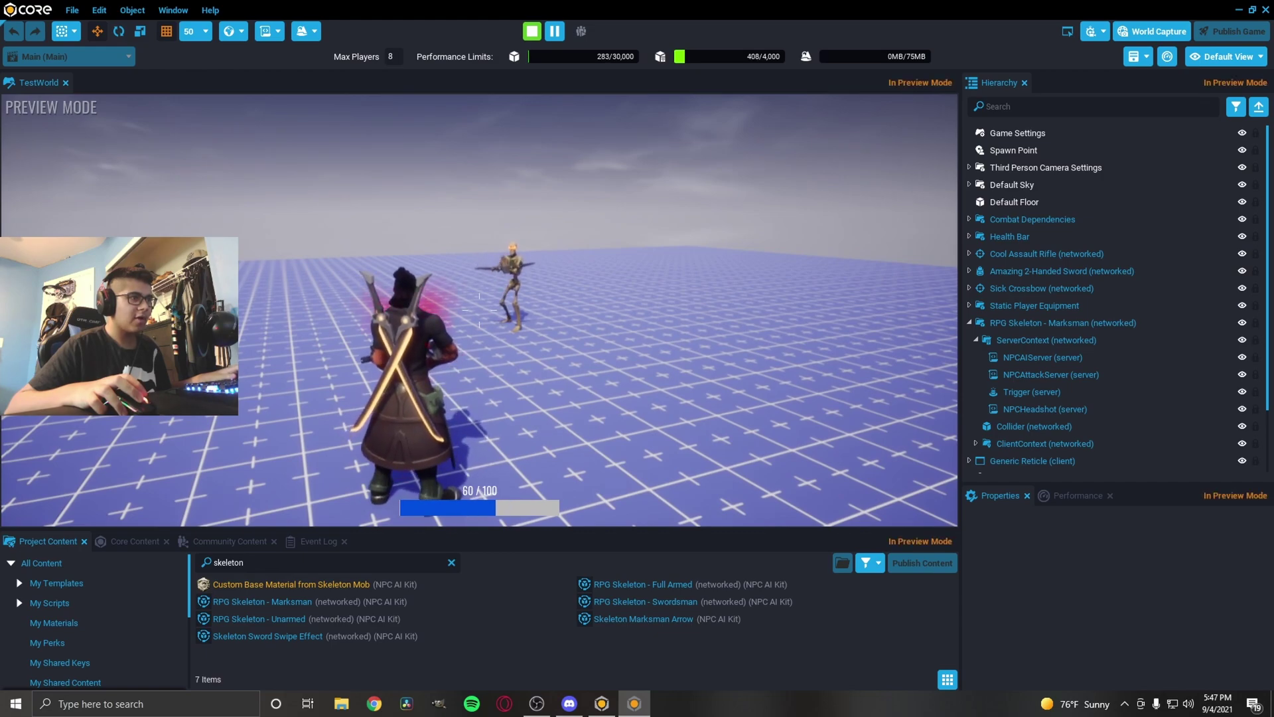
key(Escape)
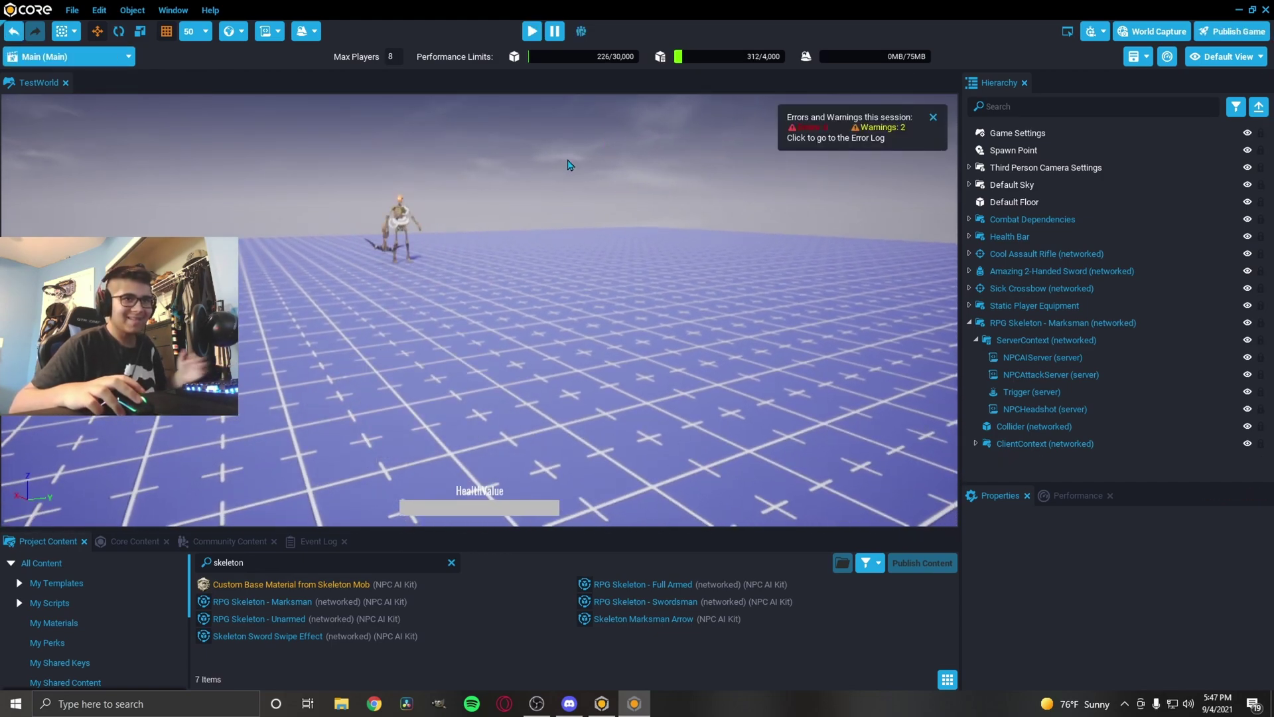
Reselect NPCAttackServer and examine DamageToPlayers, DamageToNPCs, the projectile effects and ProjectileLifeSpan
click(1065, 443)
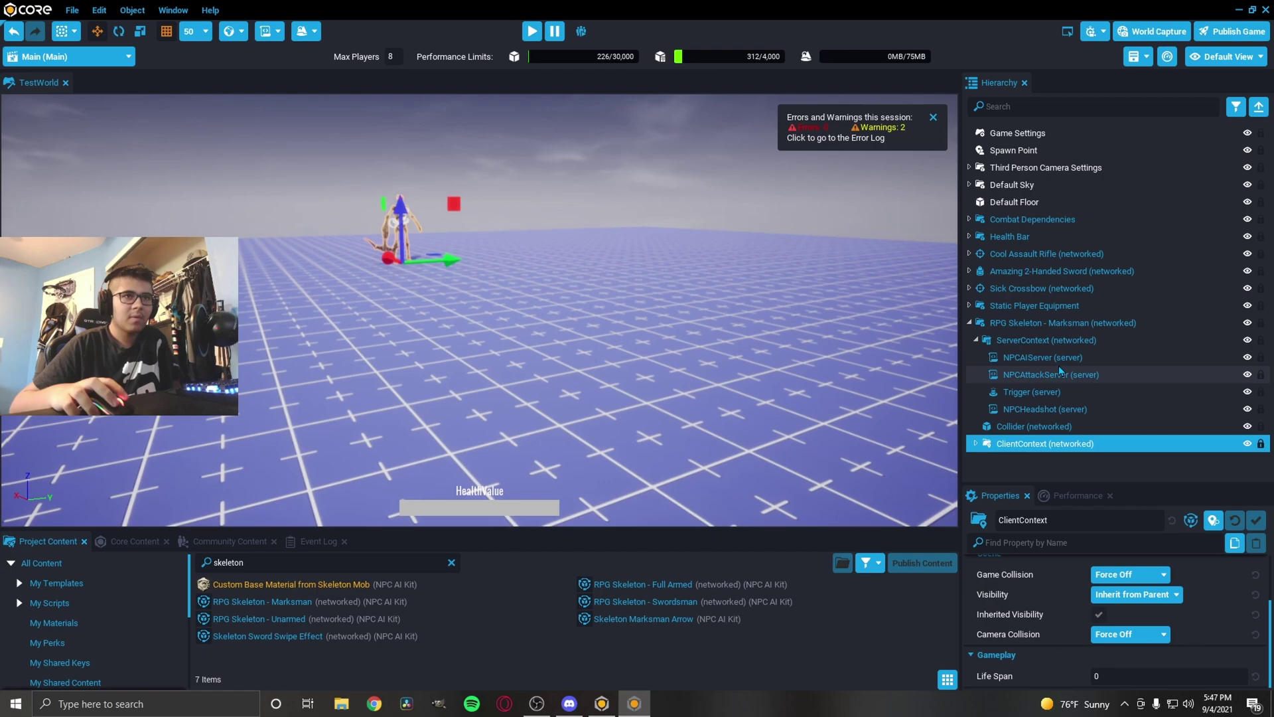
click(1055, 375)
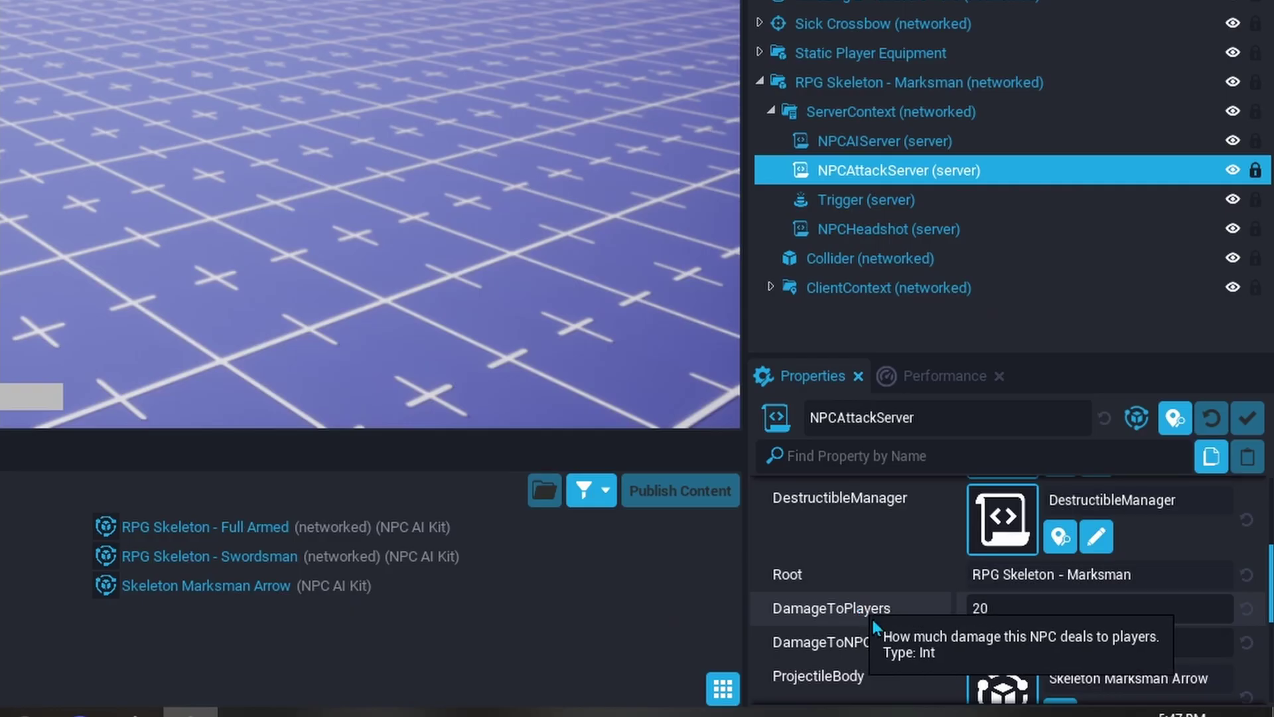
scroll(1036, 635, down, 1)
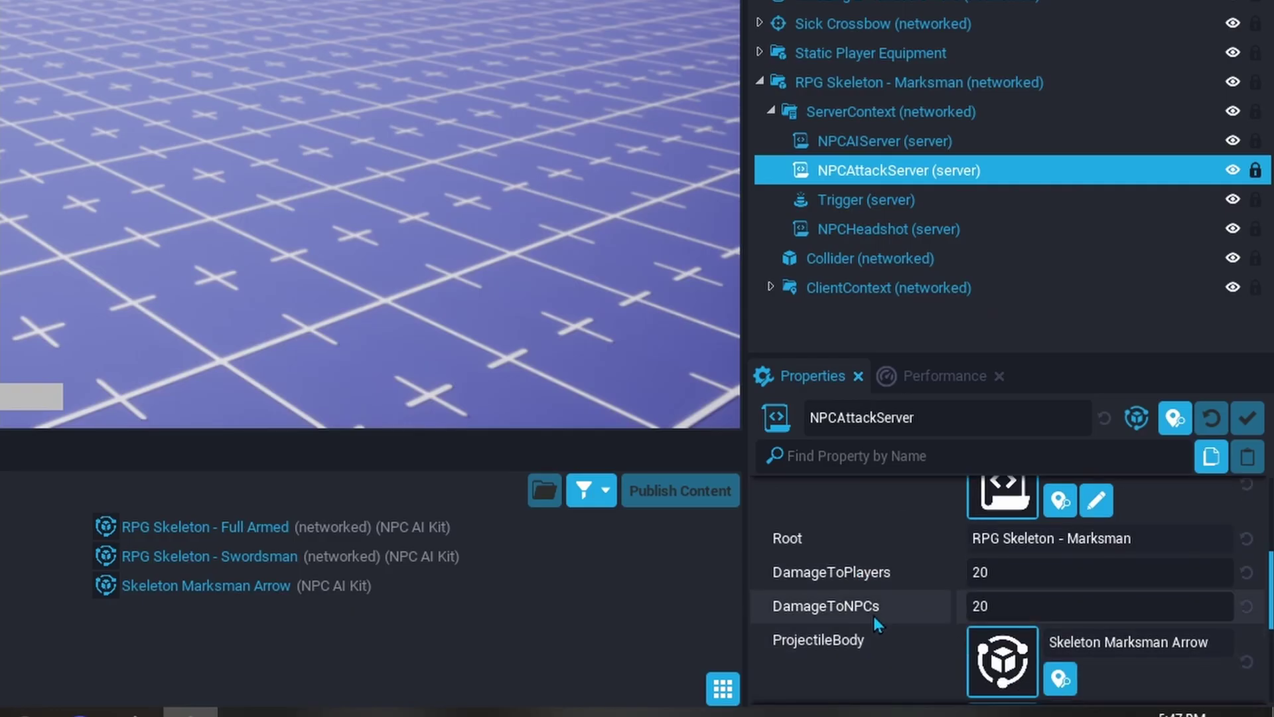
mouse_move(907, 574)
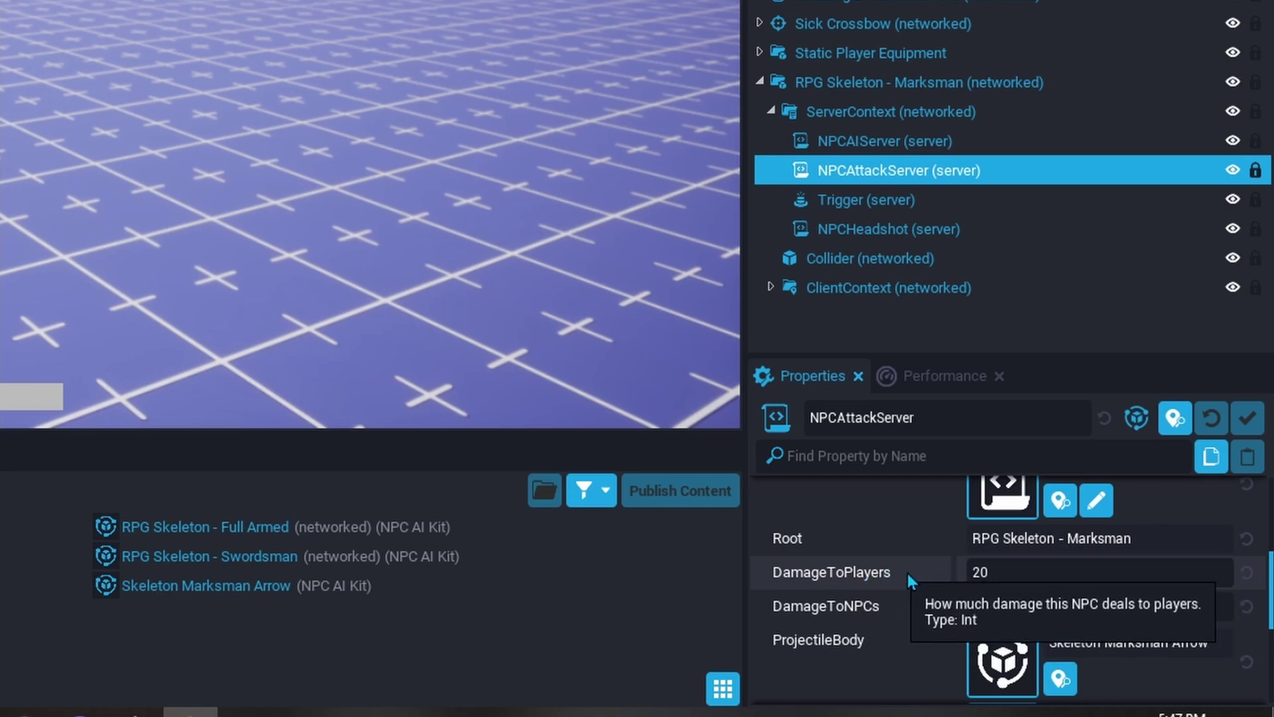
scroll(905, 614, down, 3)
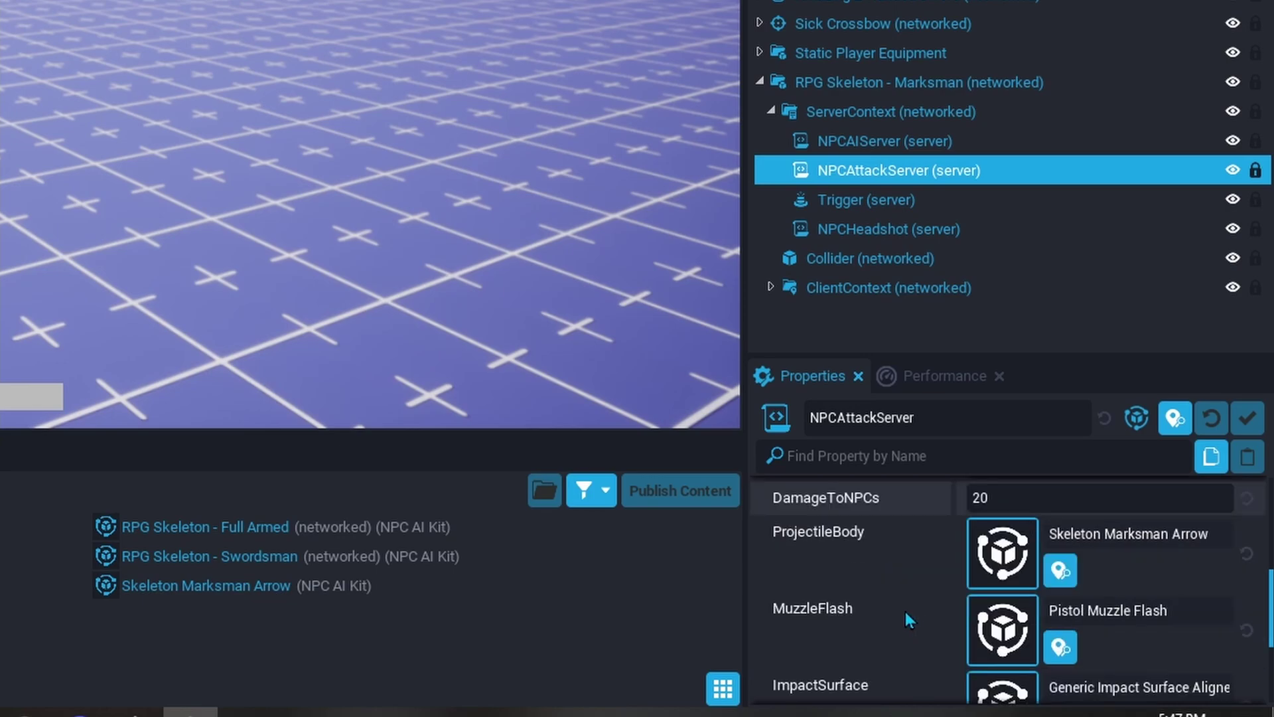
scroll(907, 613, down, 8)
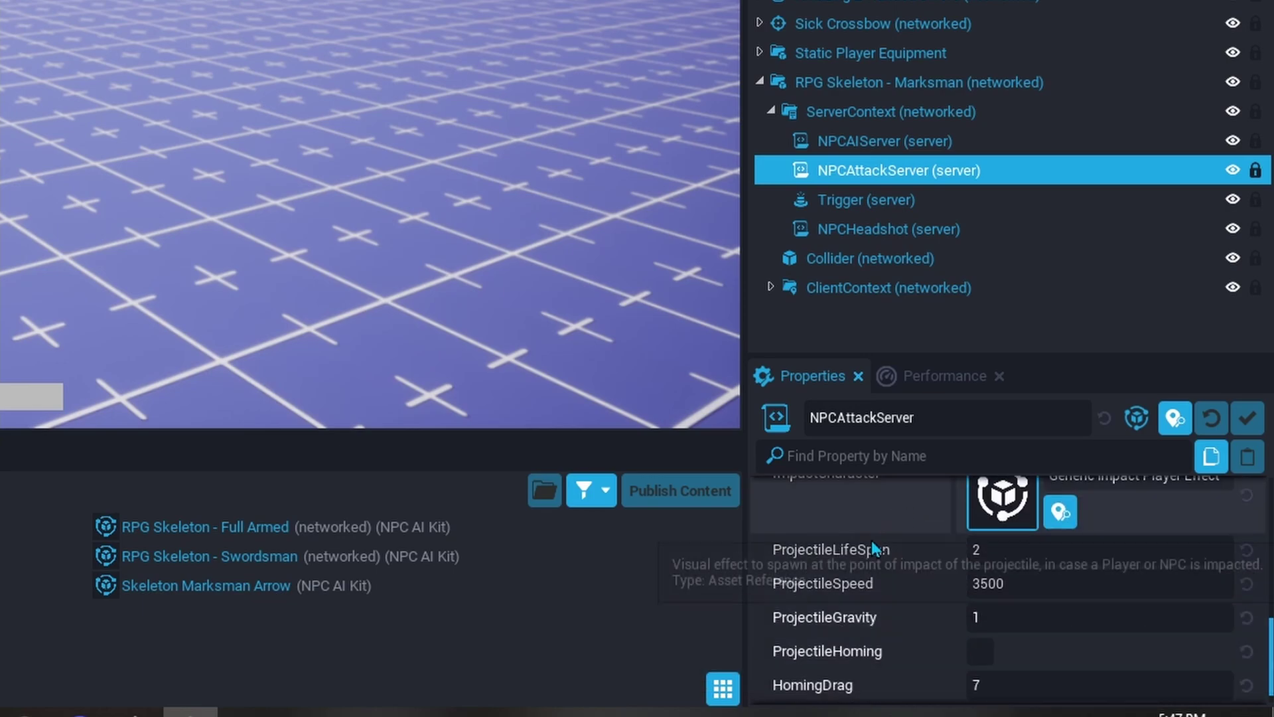
mouse_move(889, 551)
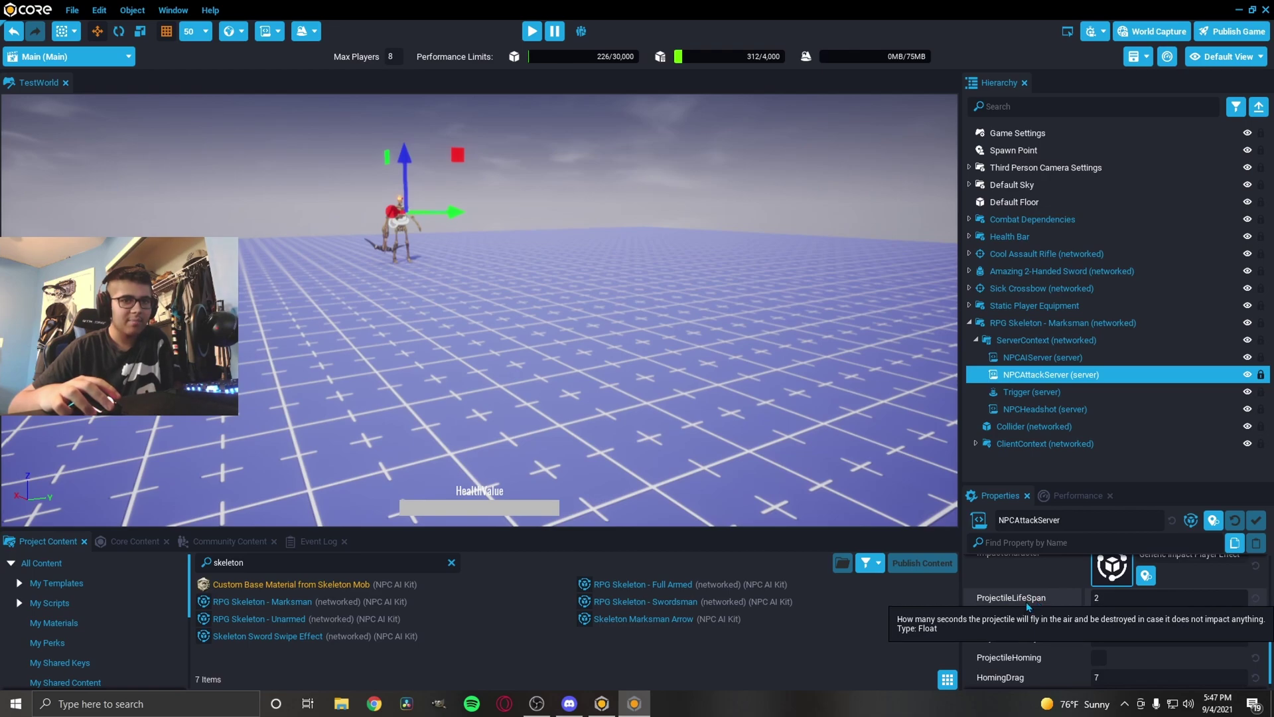
Set ProjectileSpeed to 1000 on NPCAttackServer and test the skeleton's slower projectiles in preview mode by moving sideways
click(1102, 617)
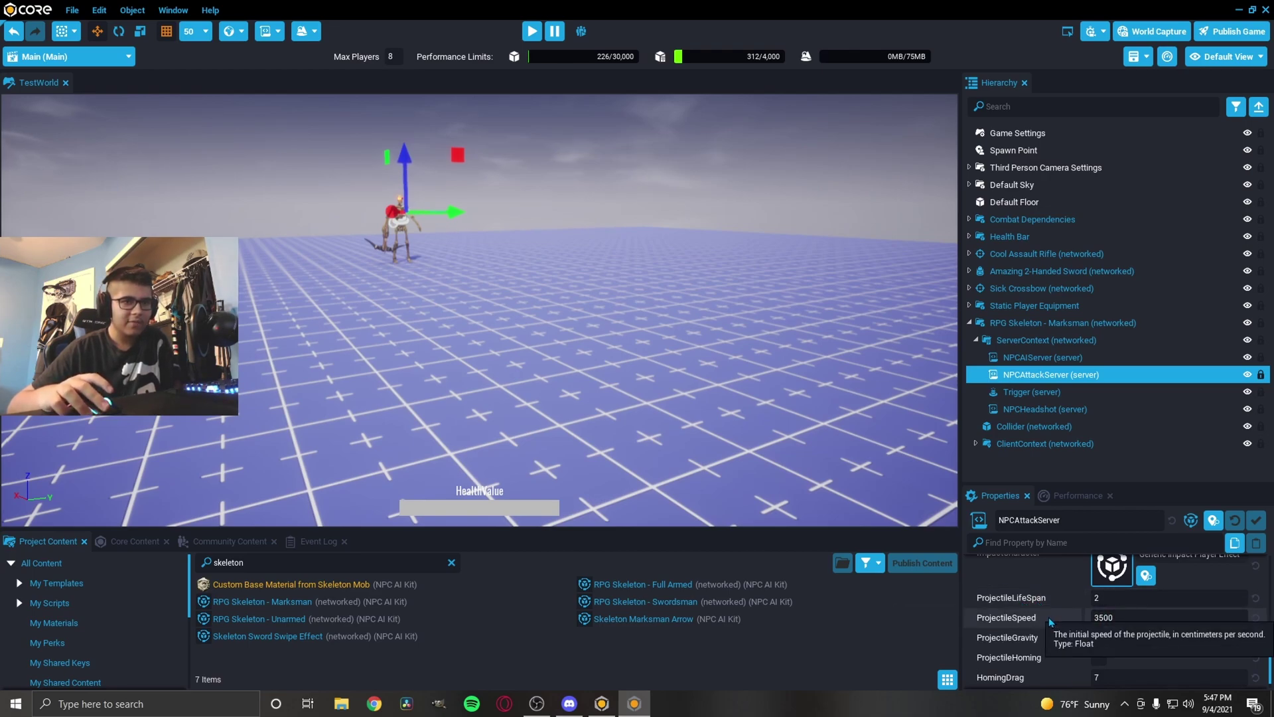
click(1119, 620)
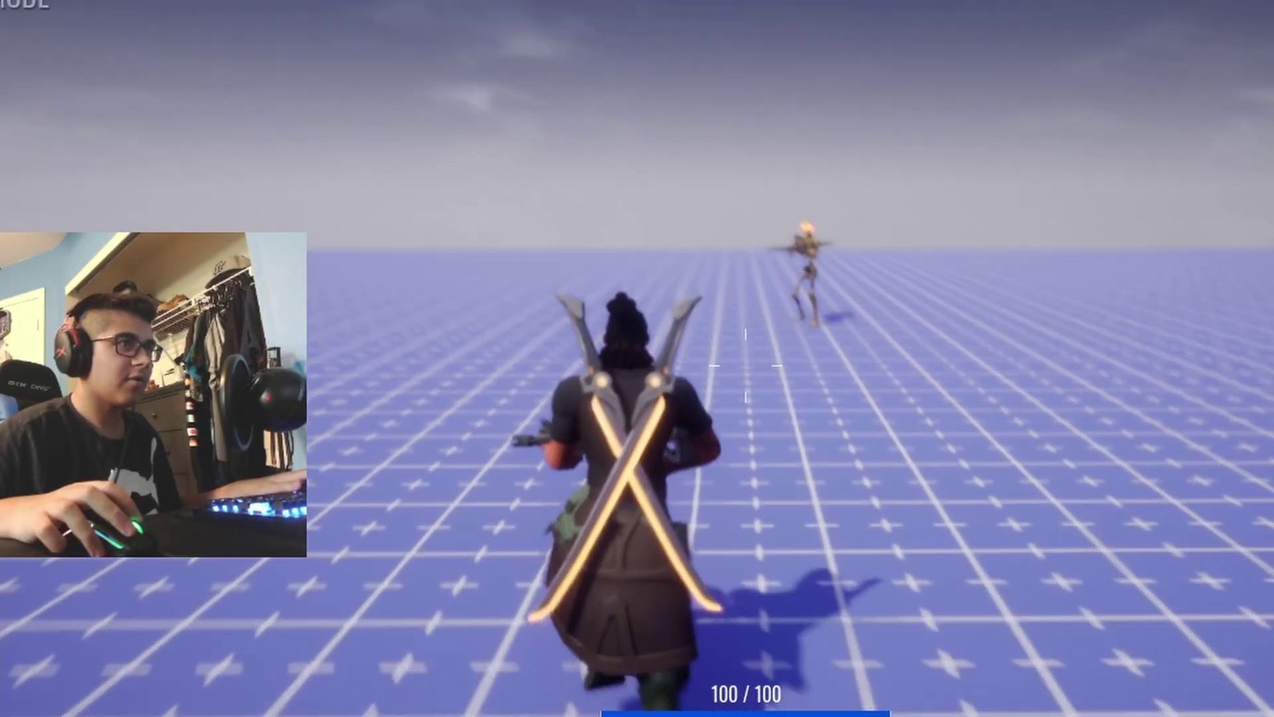
key(a)
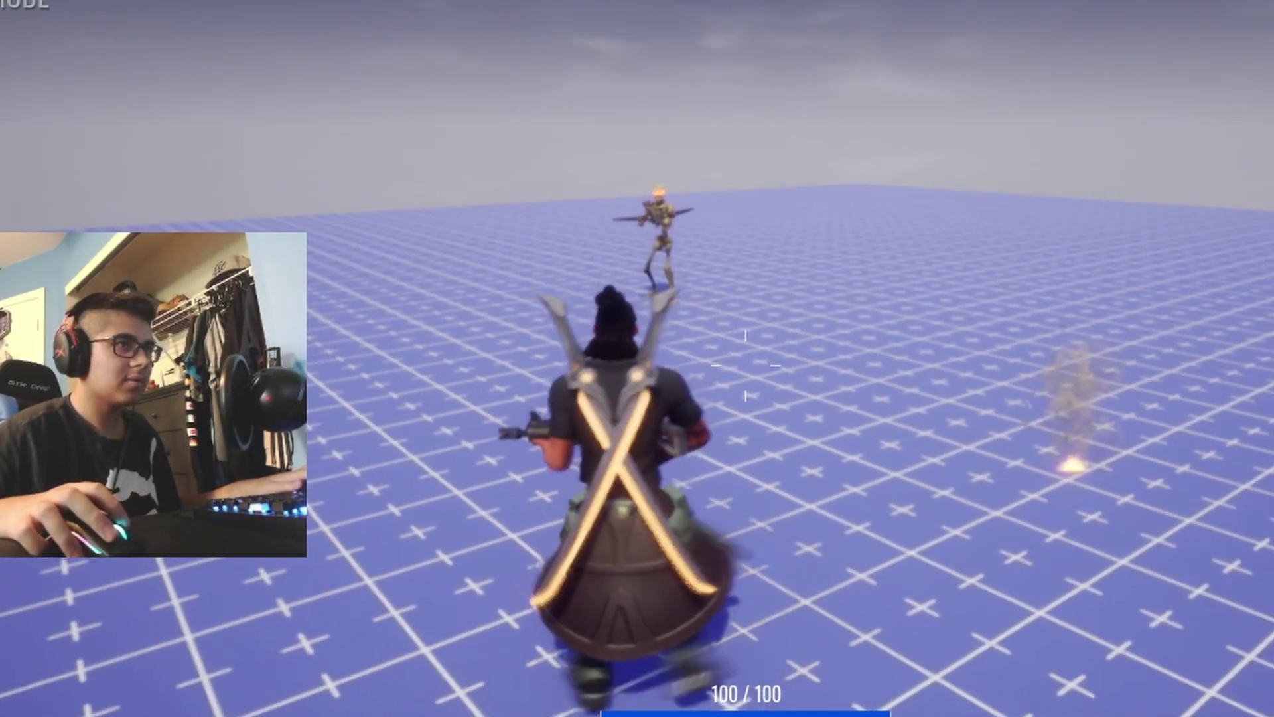
key(d)
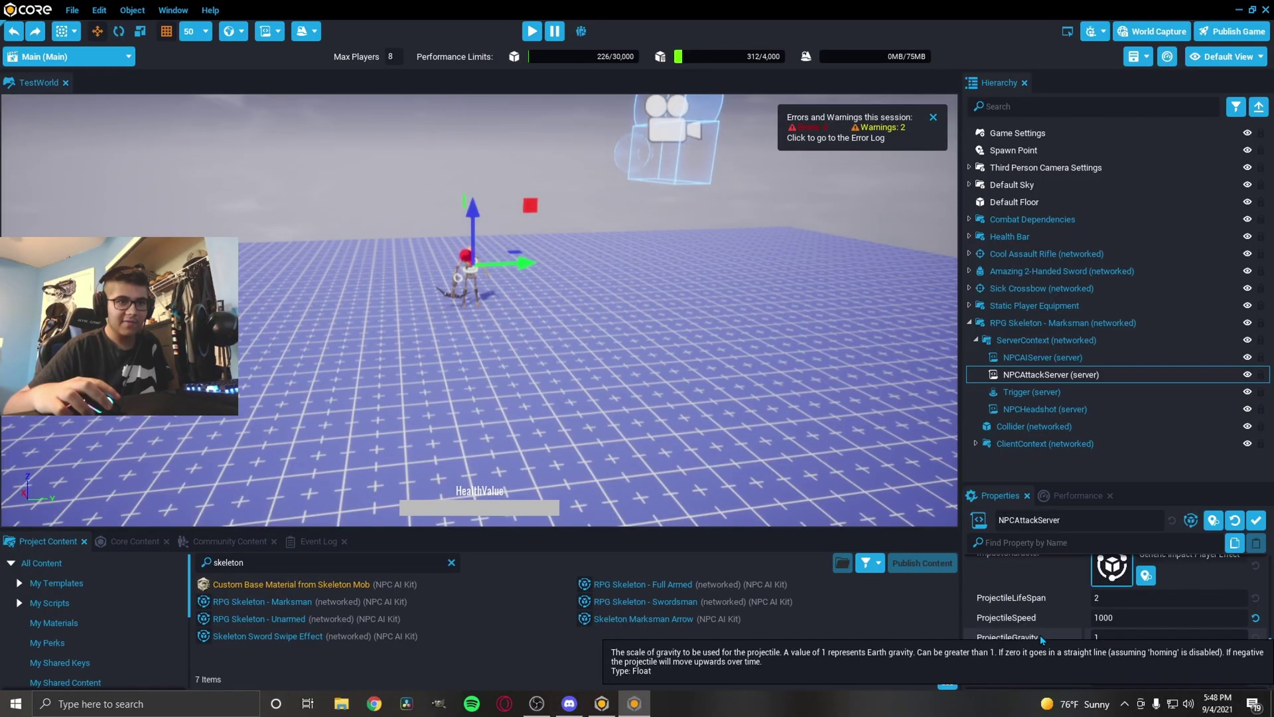
Set ProjectileGravity to 2 and ProjectileLifeSpan to 5, test the shots in preview mode while strafing and jumping, and stop the preview
click(1105, 637)
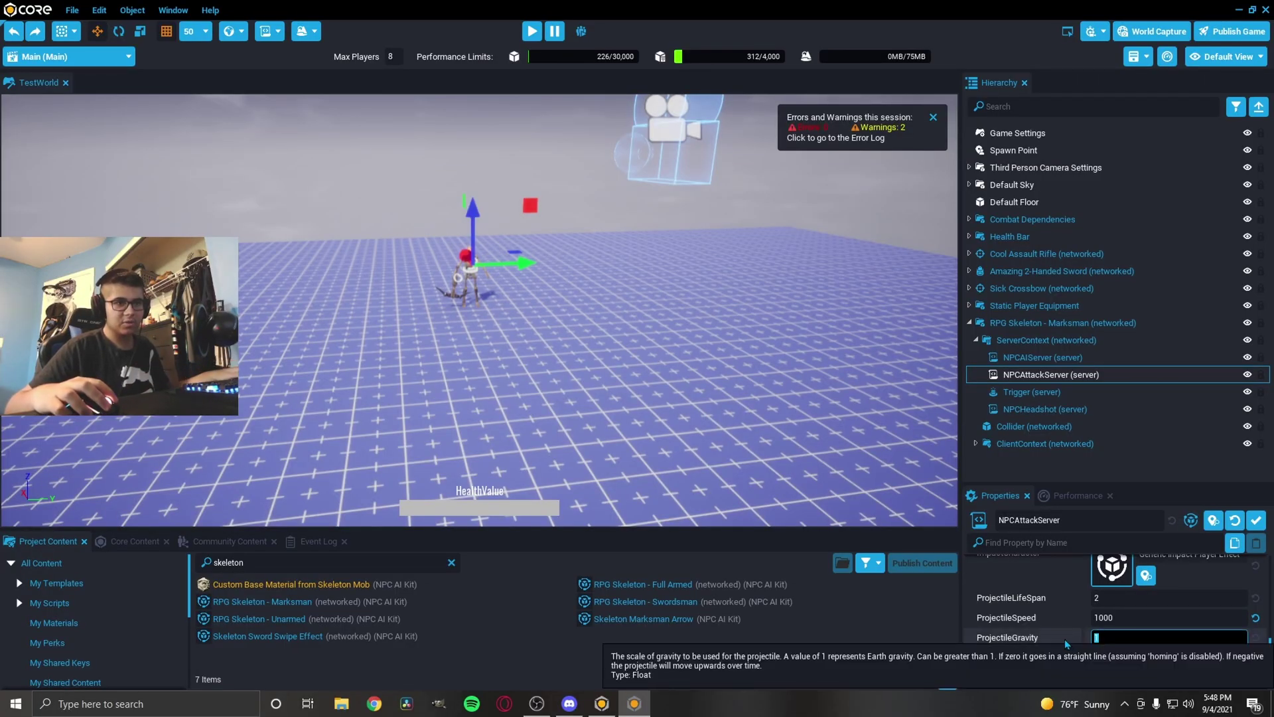
click(531, 31)
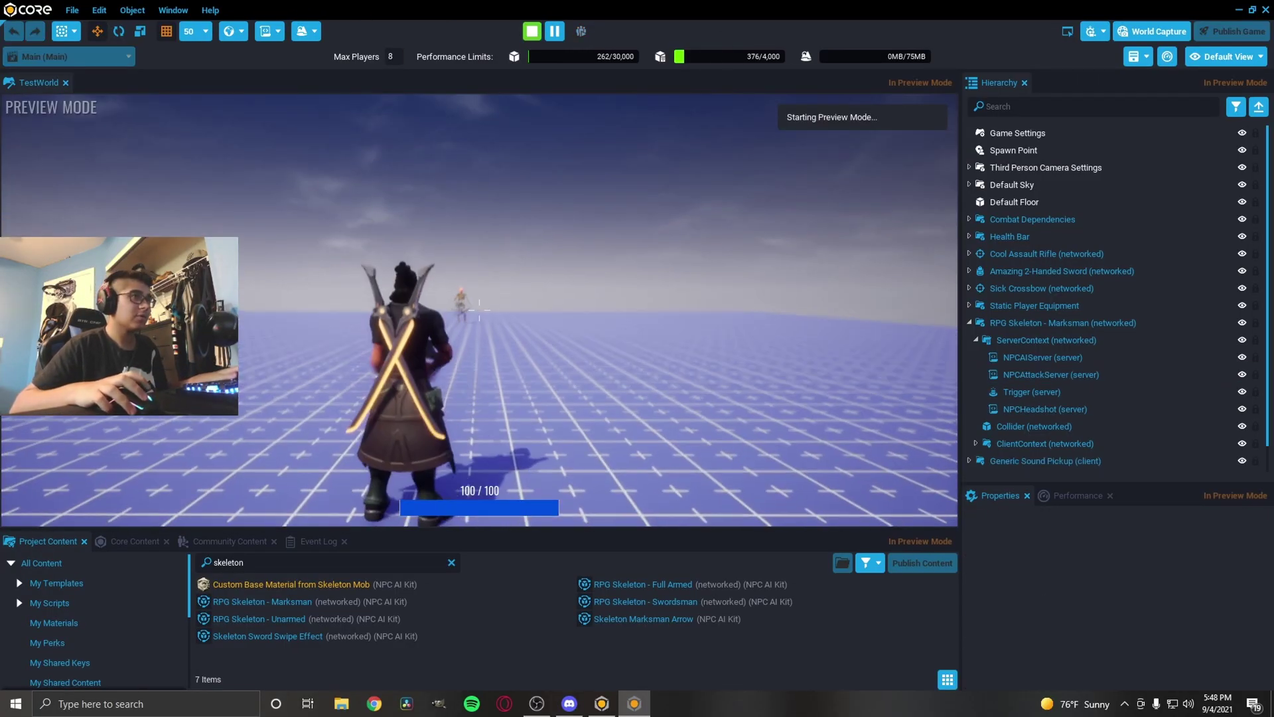
key(a)
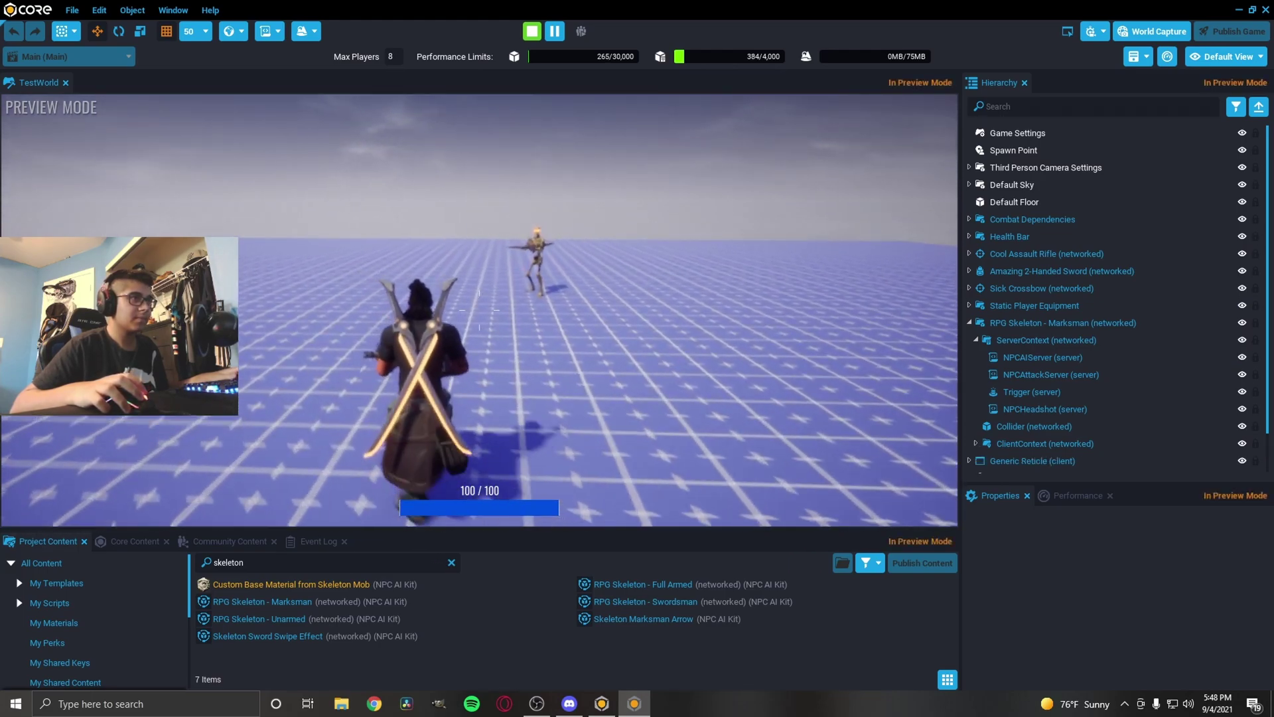
key(d)
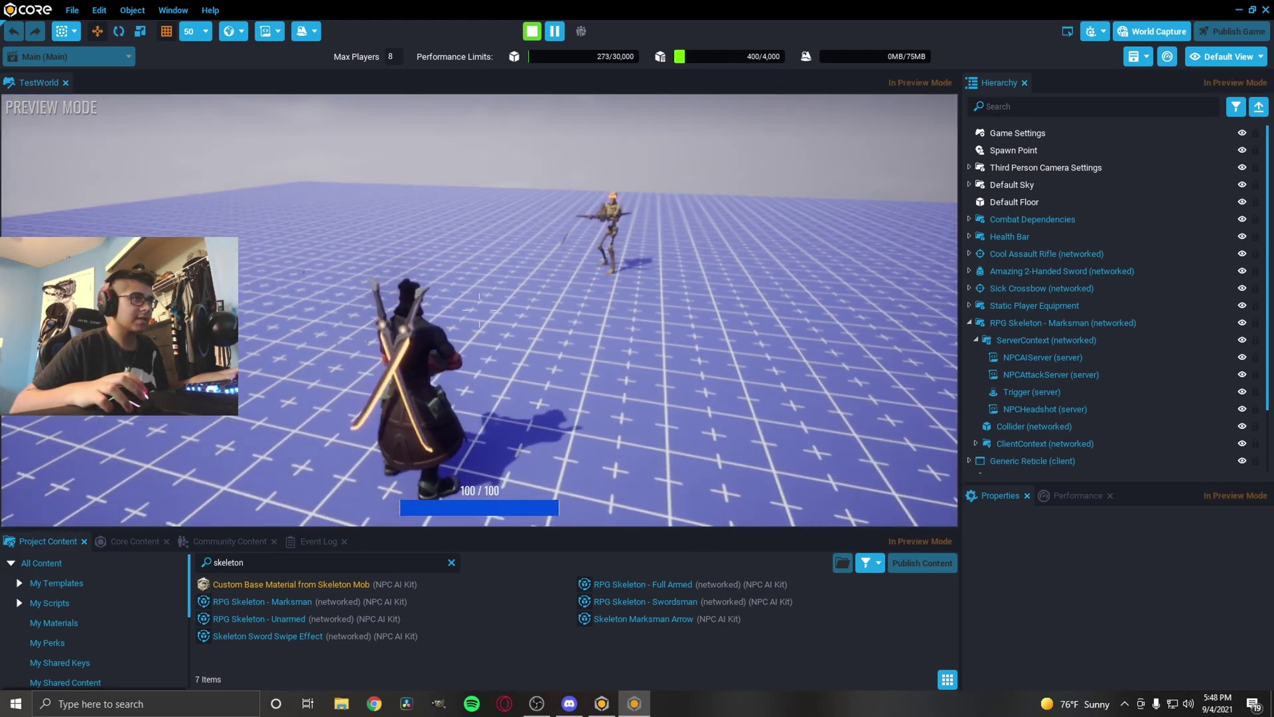
key(space)
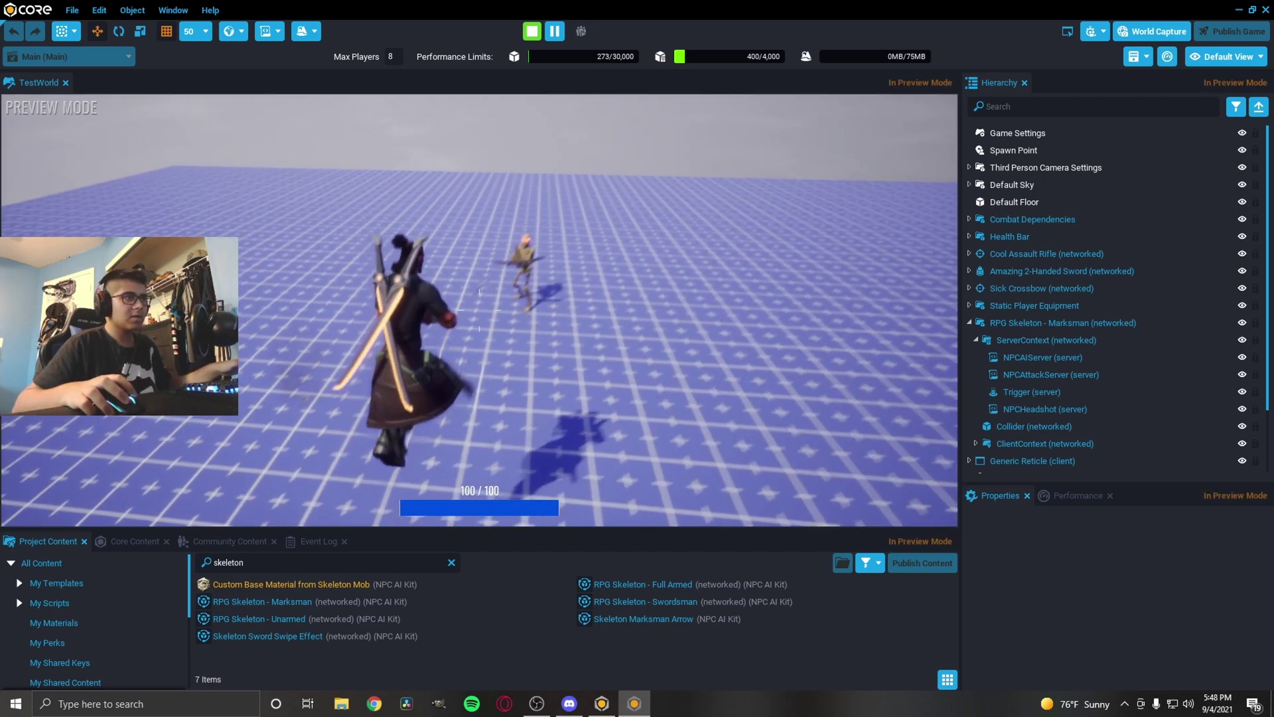
key(equal)
Reset ProjectileGravity to its default and enable ProjectileHoming on NPCAttackServer
click(1121, 375)
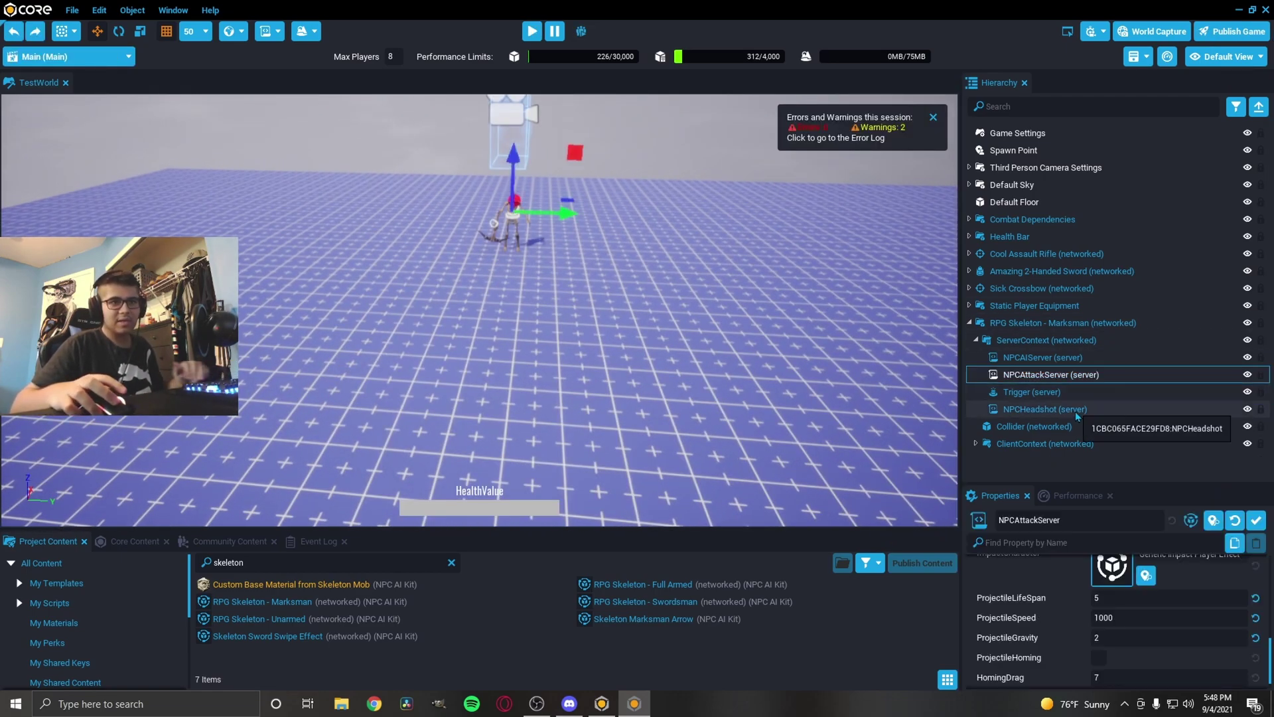
click(1102, 617)
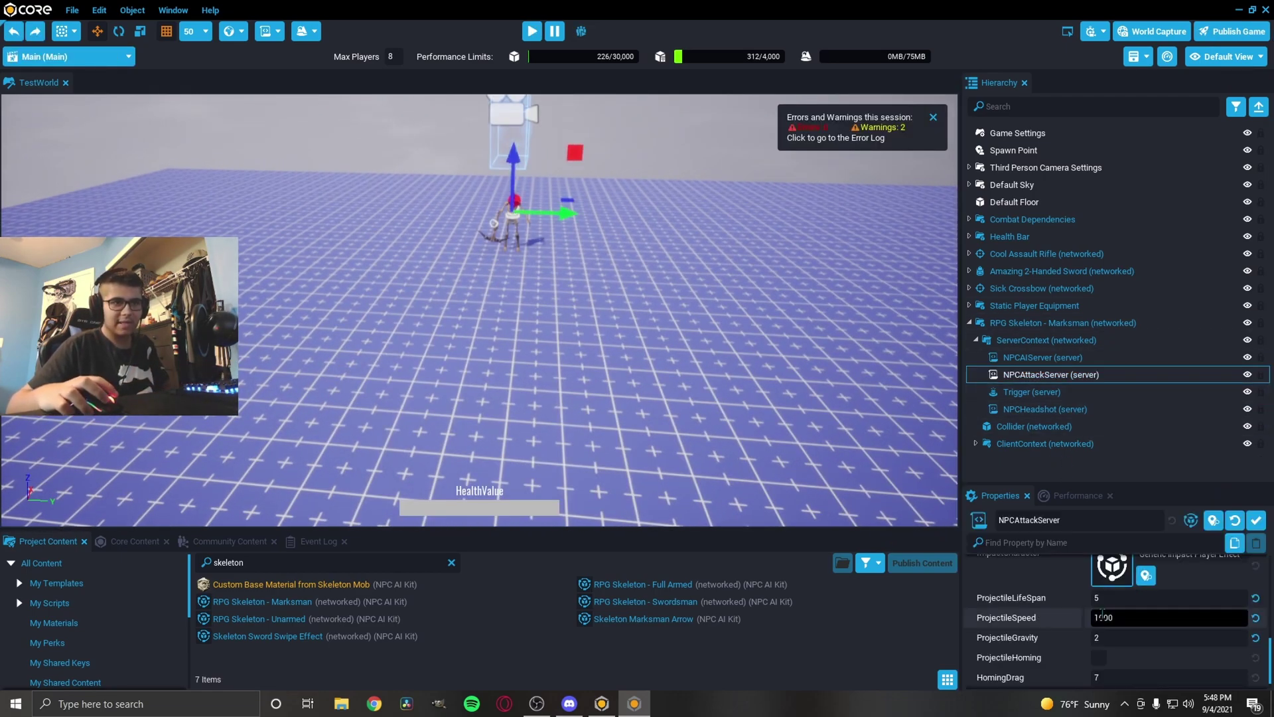
click(1256, 638)
click(1099, 657)
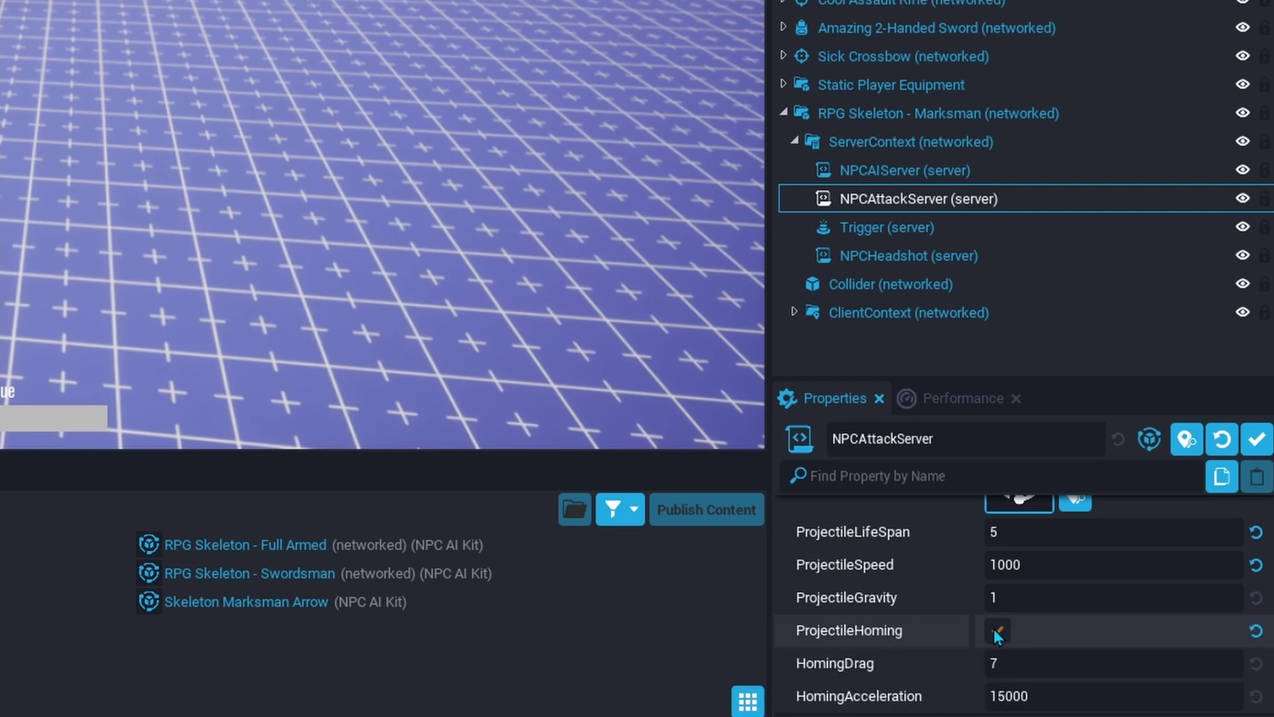
mouse_move(945, 626)
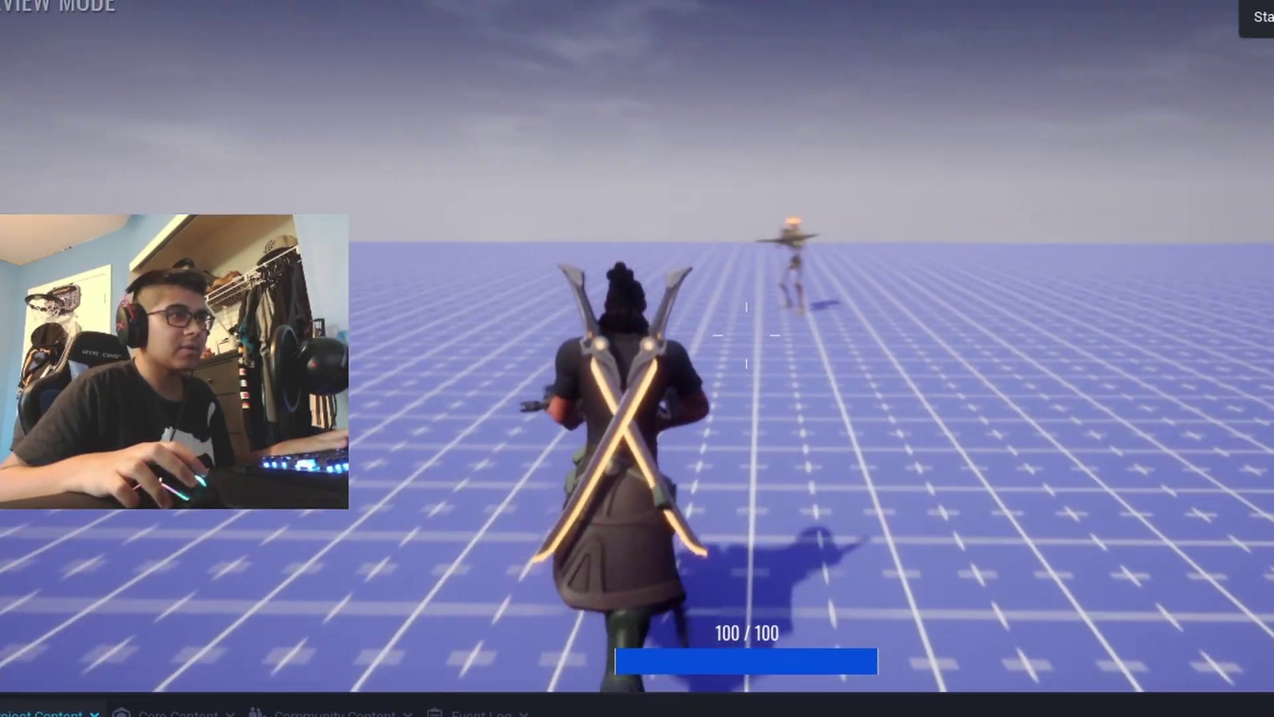
Test the homing projectiles in preview mode by strafing and jumping in front of the skeleton, and leave the preview
key(d)
key(a)
key(d)
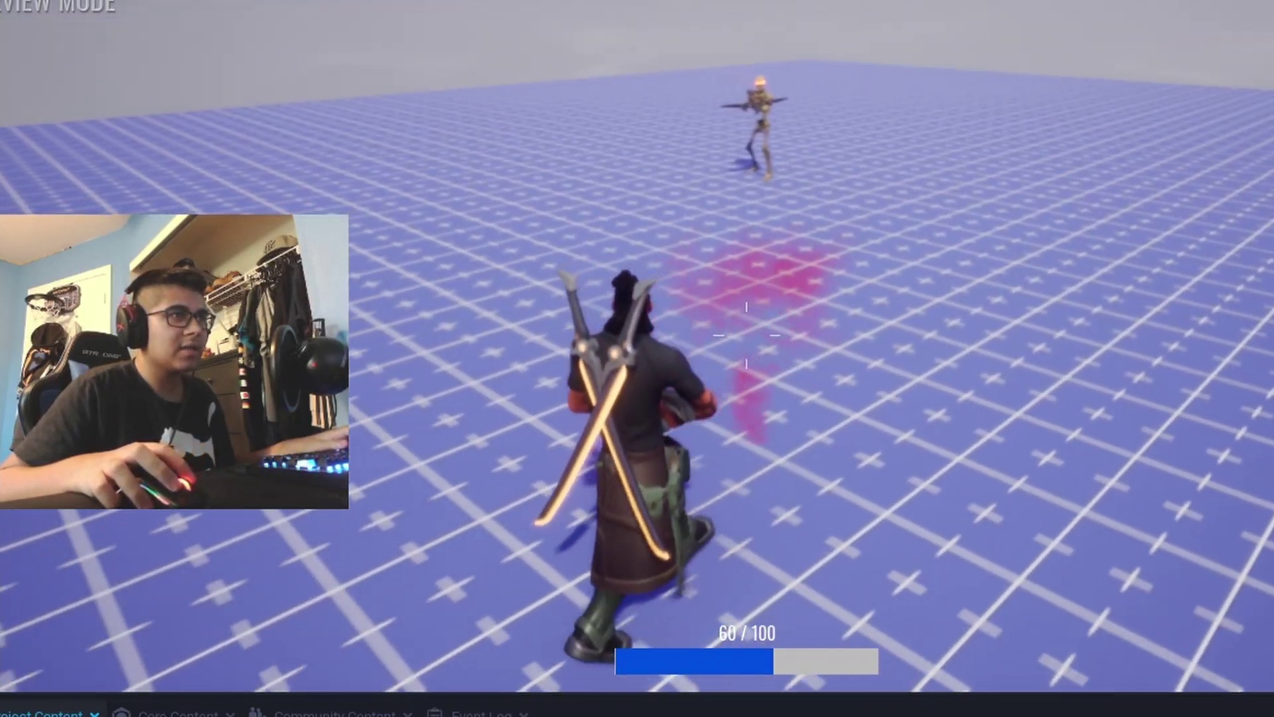
key(space)
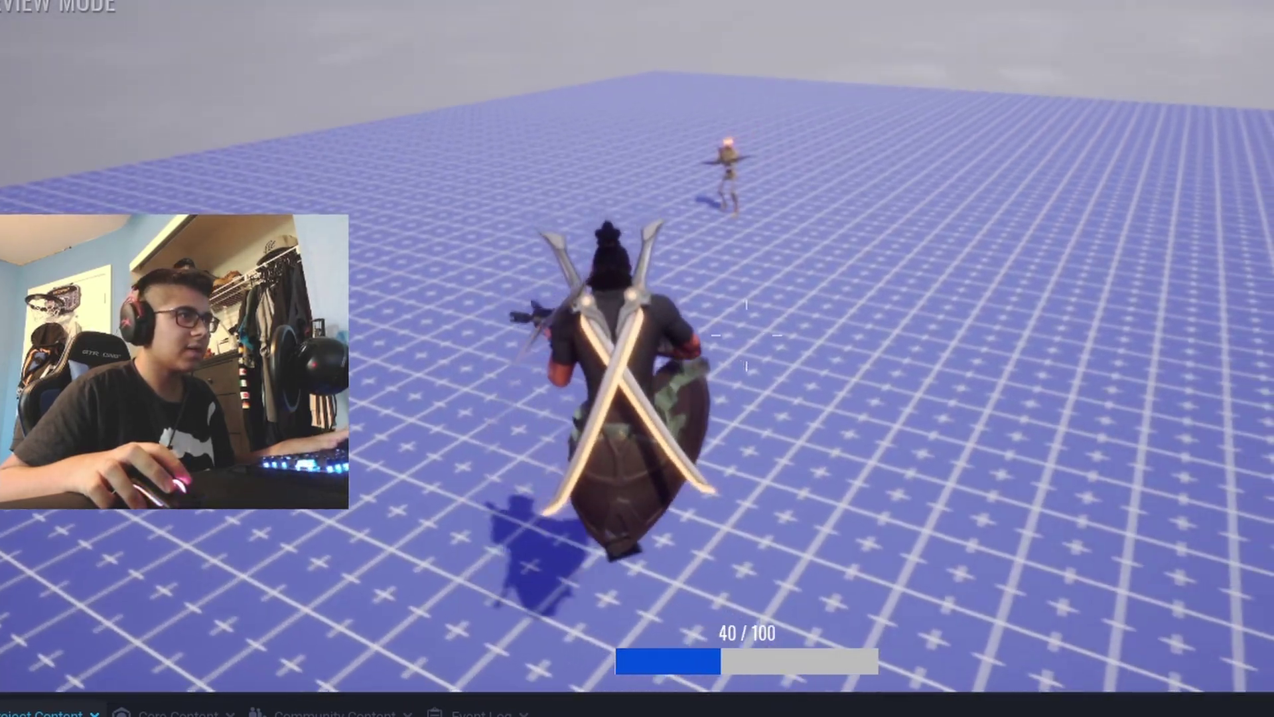
key(d)
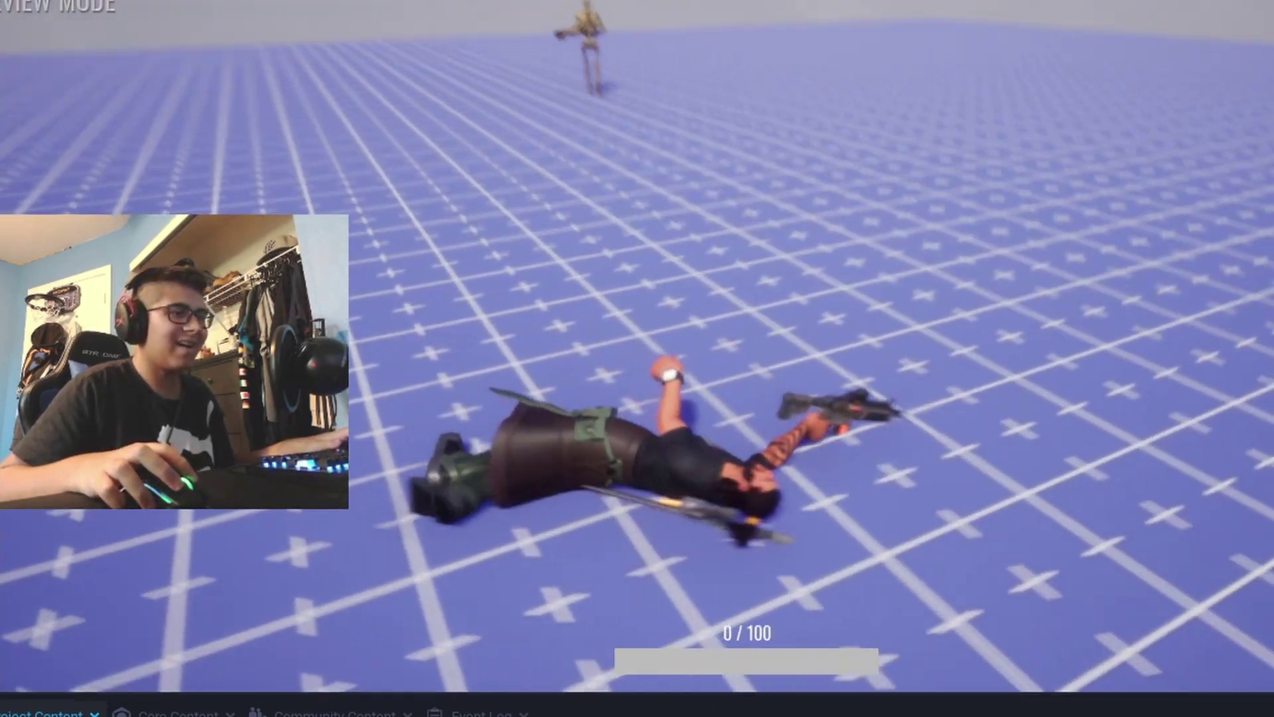
key(Escape)
click(605, 58)
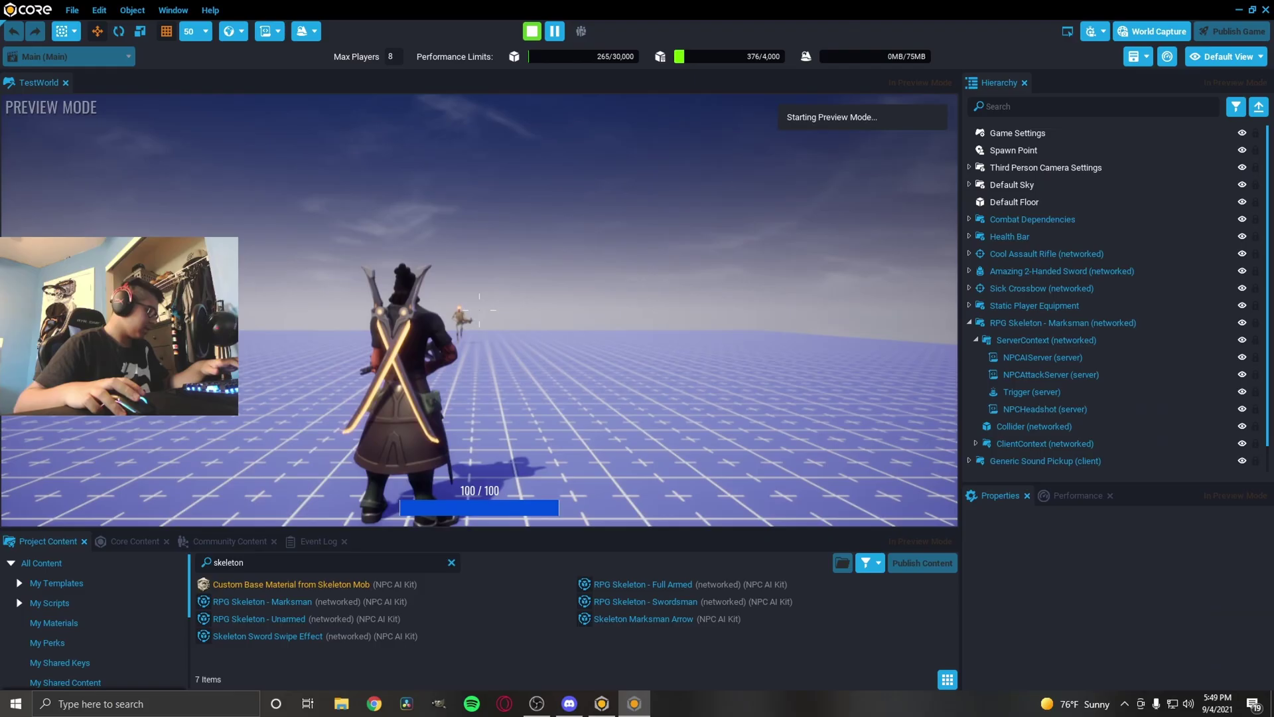
View the preview full screen, try to dodge the homing arrows by running and jumping around the skeleton, and end the preview
key(F11)
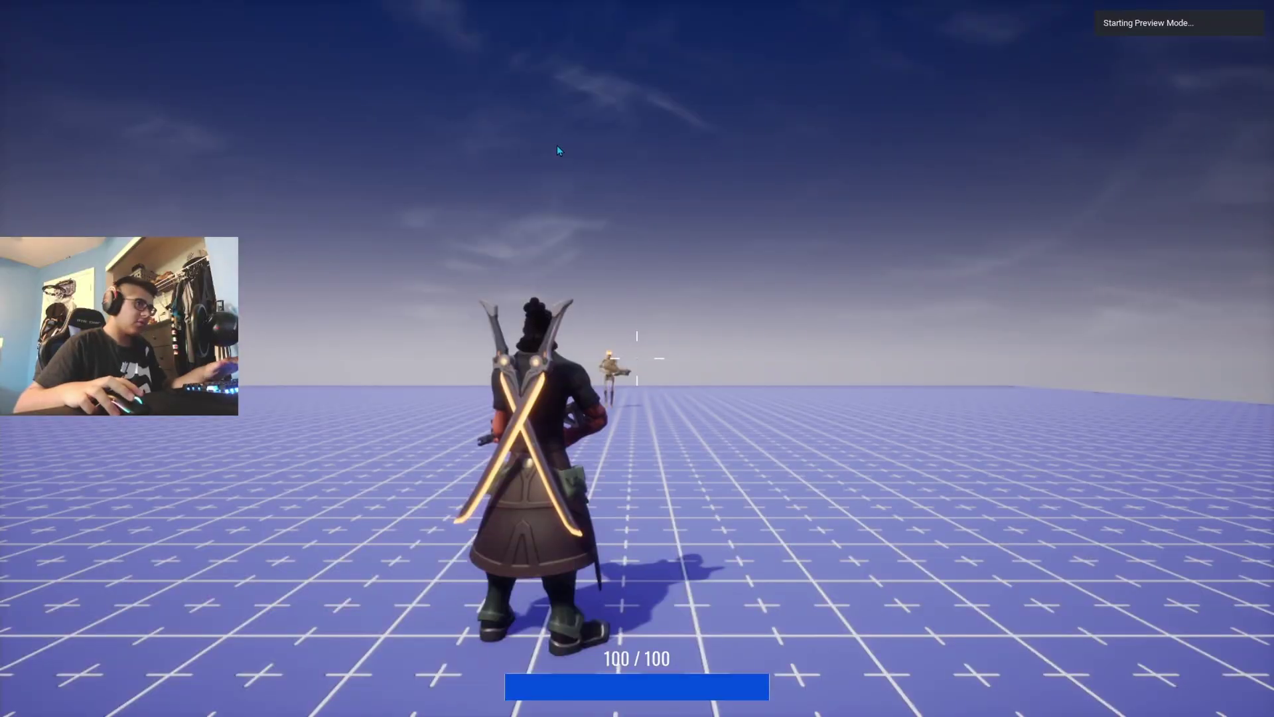
click(557, 147)
key(w)
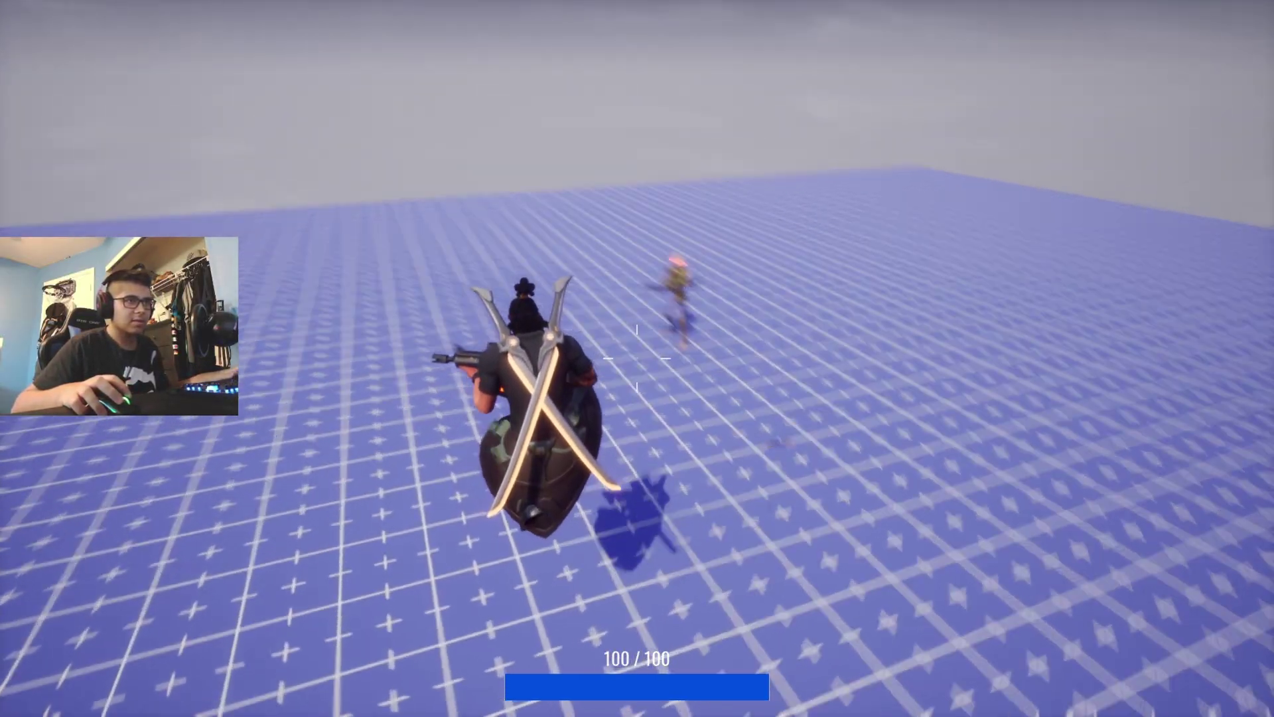
click(637, 358)
key(d)
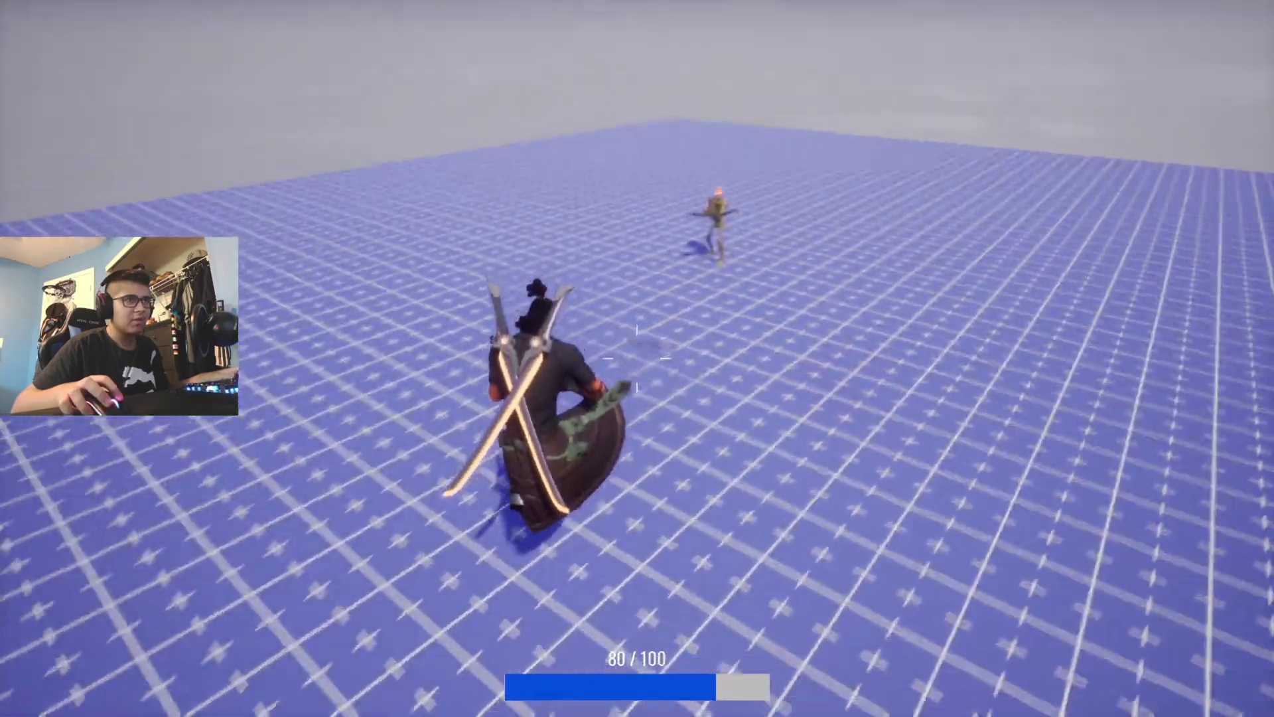
key(space)
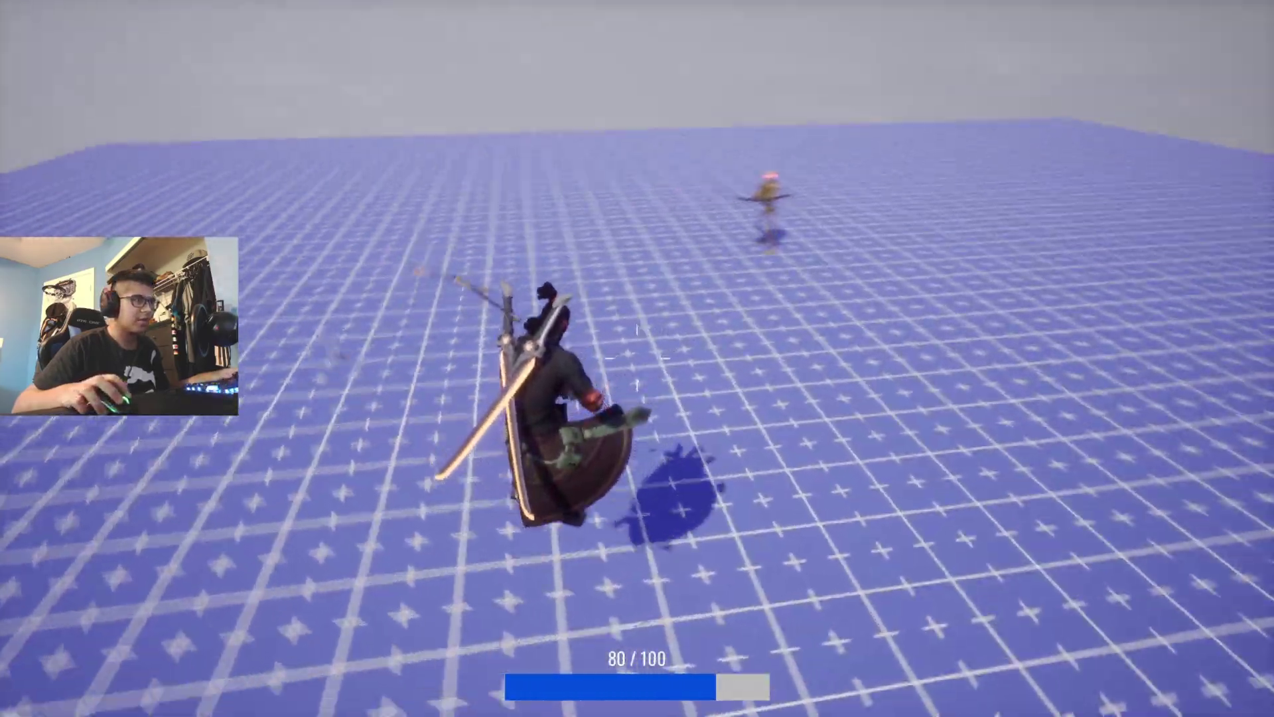
key(space)
key(space)
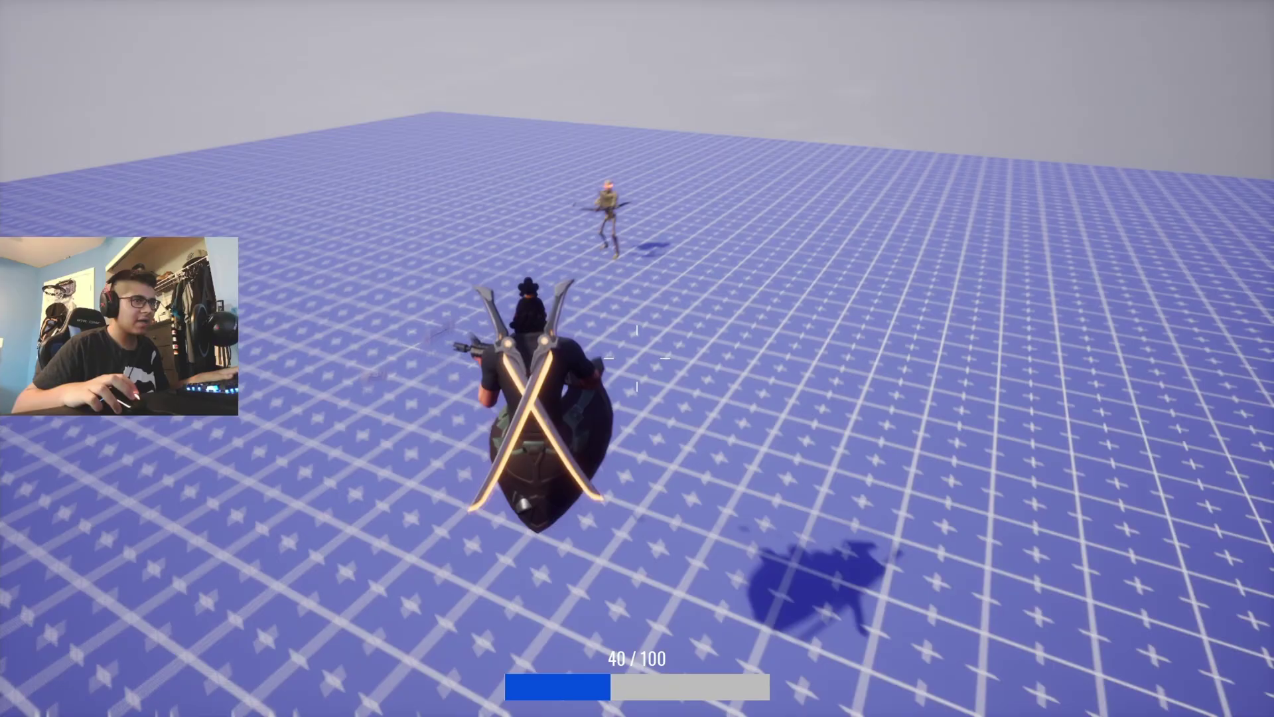
key(space)
key(space)
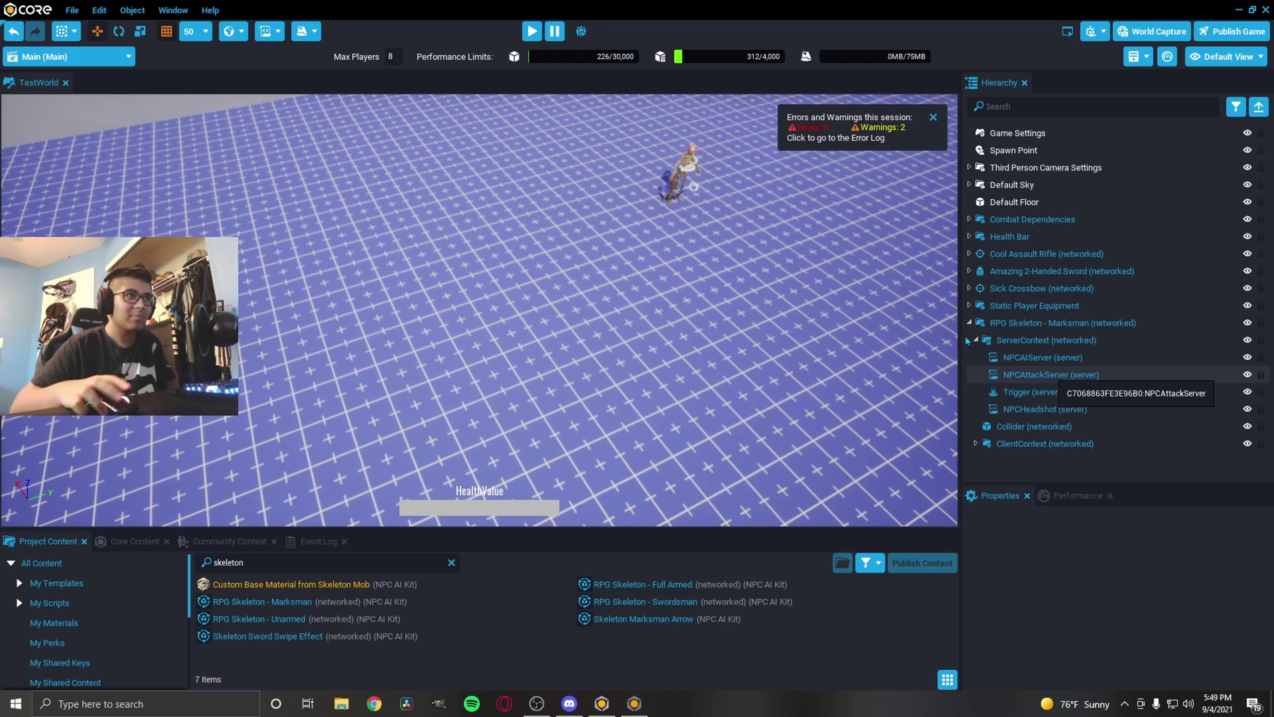
Bring the skeleton into view, reselect NPCAttackServer and look through its properties
key(w)
mouse_move(777, 225)
right_down()
mouse_move(823, 132)
mouse_move(765, 128)
mouse_move(788, 229)
right_up()
click(1048, 374)
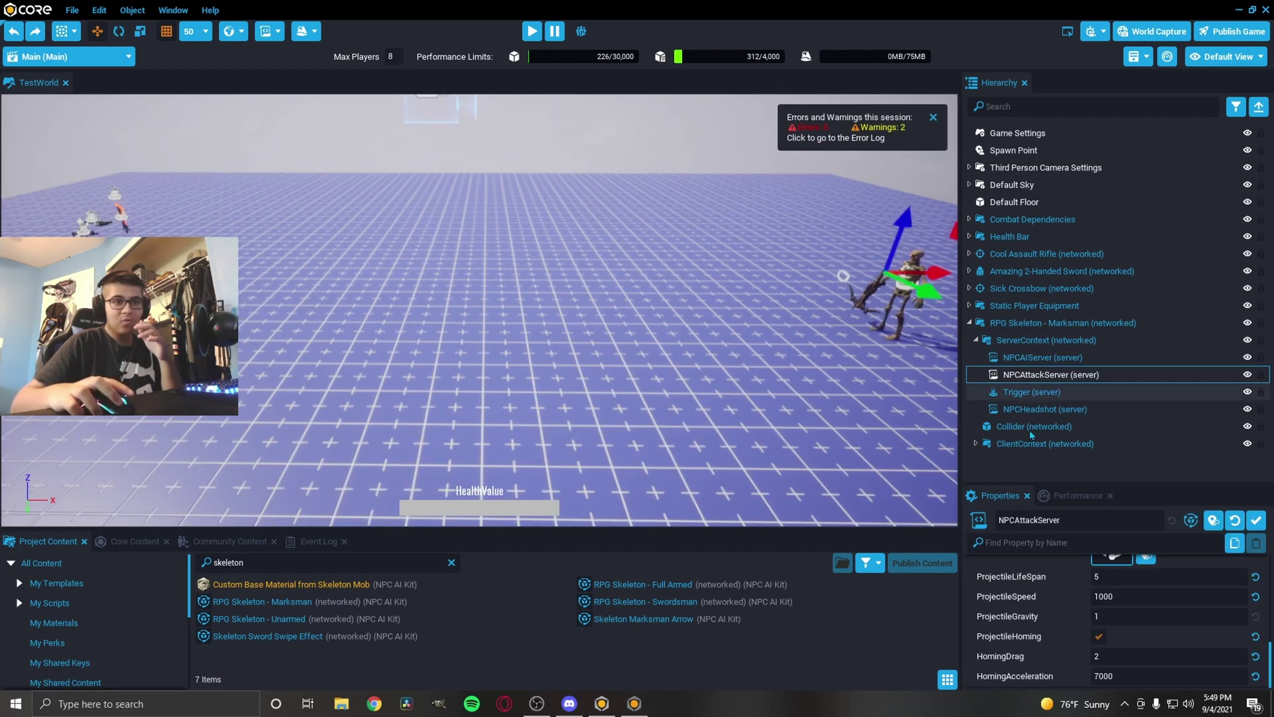
scroll(1118, 614, up, 10)
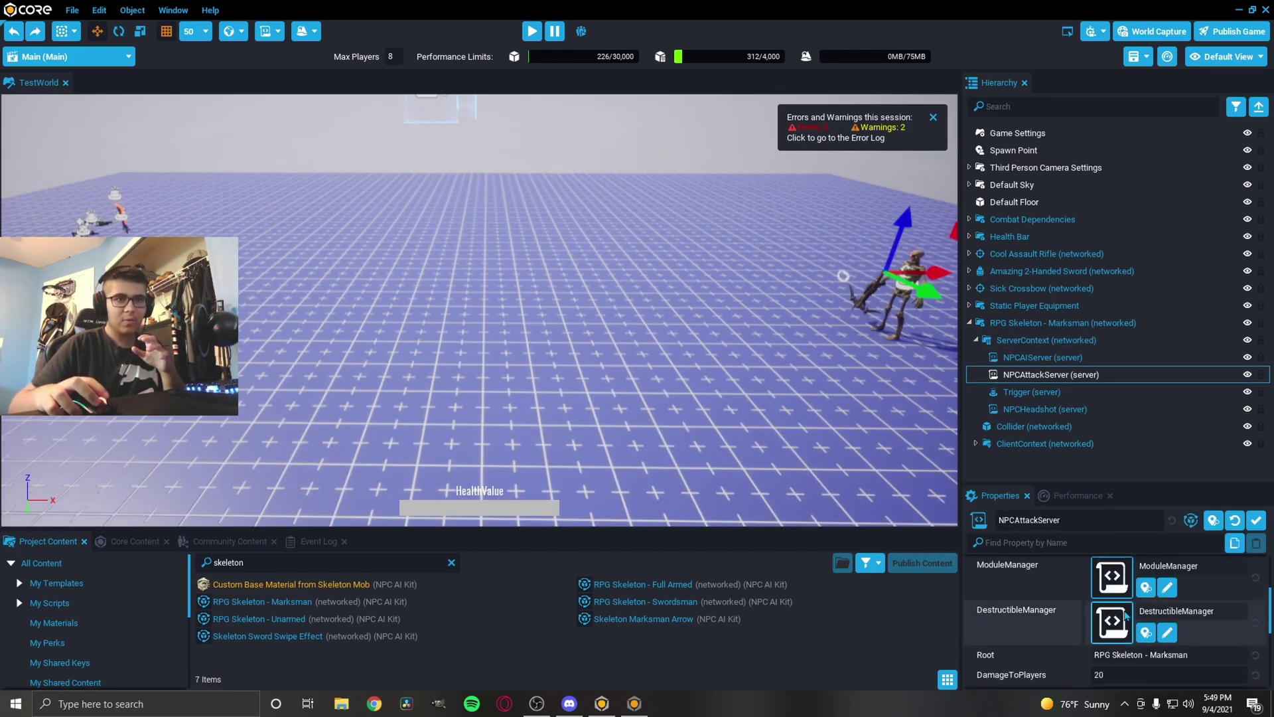
scroll(1126, 614, up, 2)
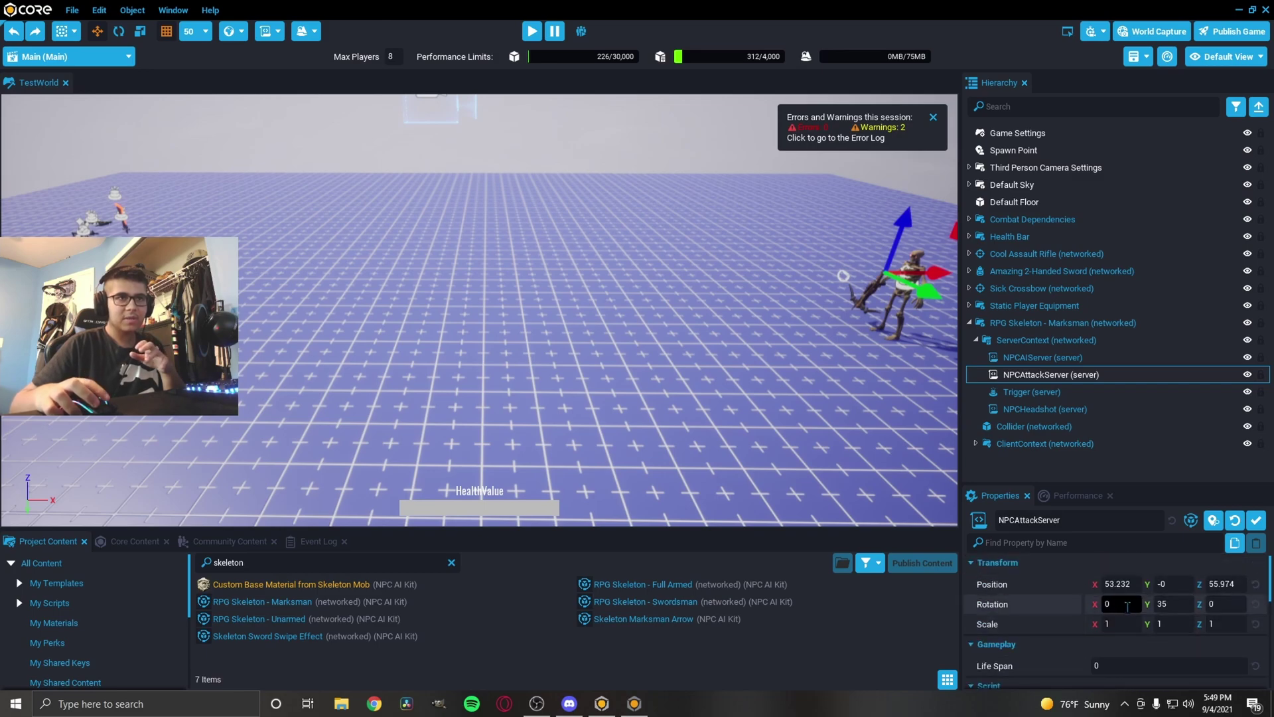
Collapse the hierarchy, select RPG Skeleton - Marksman and examine its Custom properties, including ObjectId and Team
click(1259, 108)
click(1015, 323)
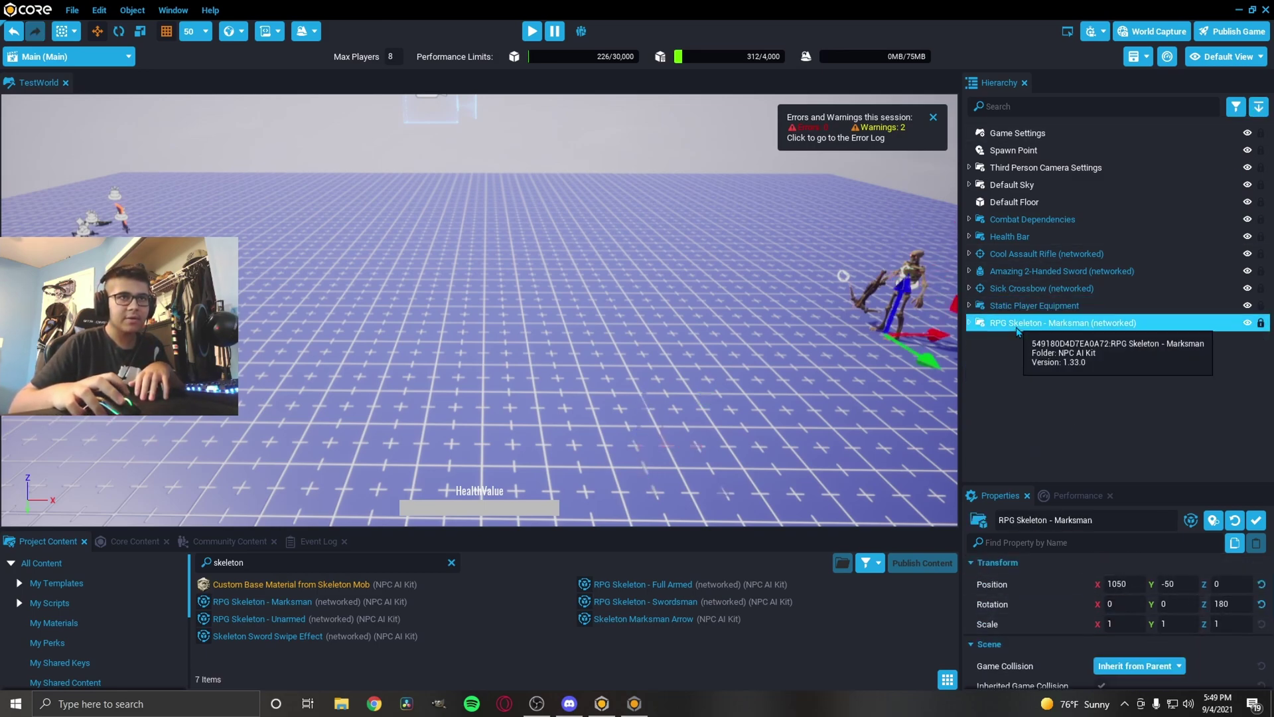
scroll(1054, 621, down, 5)
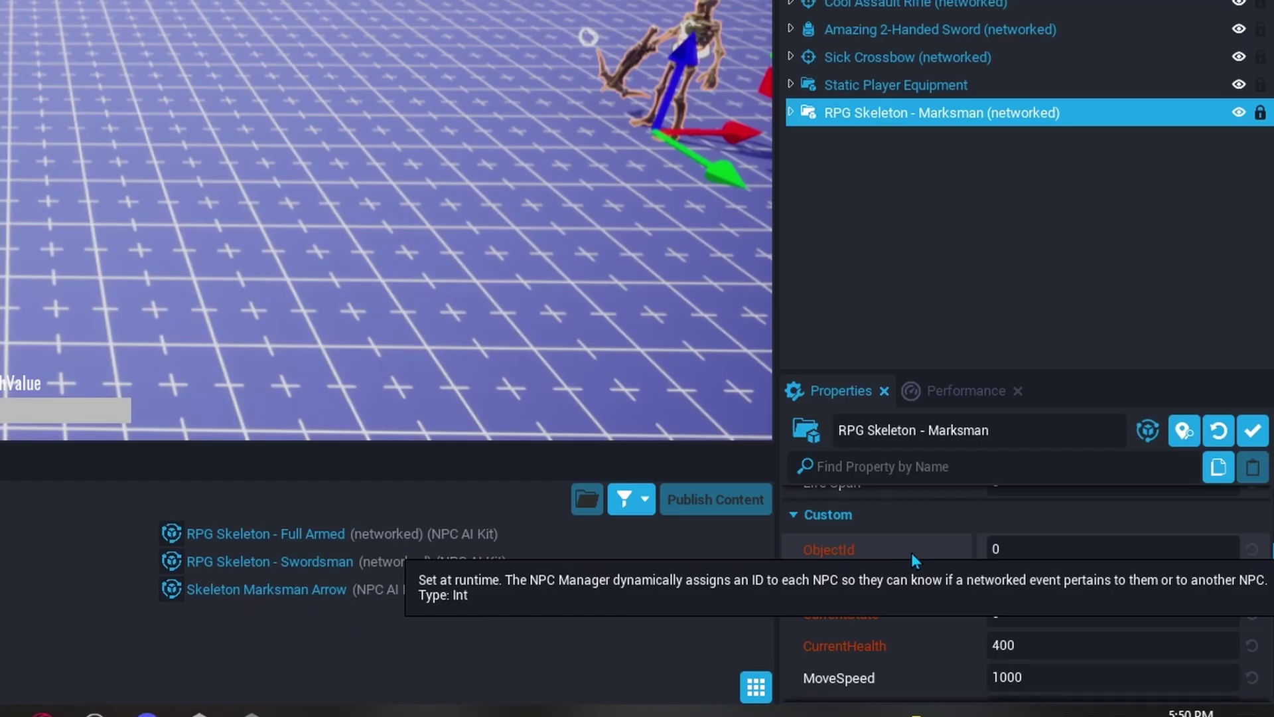
scroll(1033, 648, down, 1)
mouse_move(871, 544)
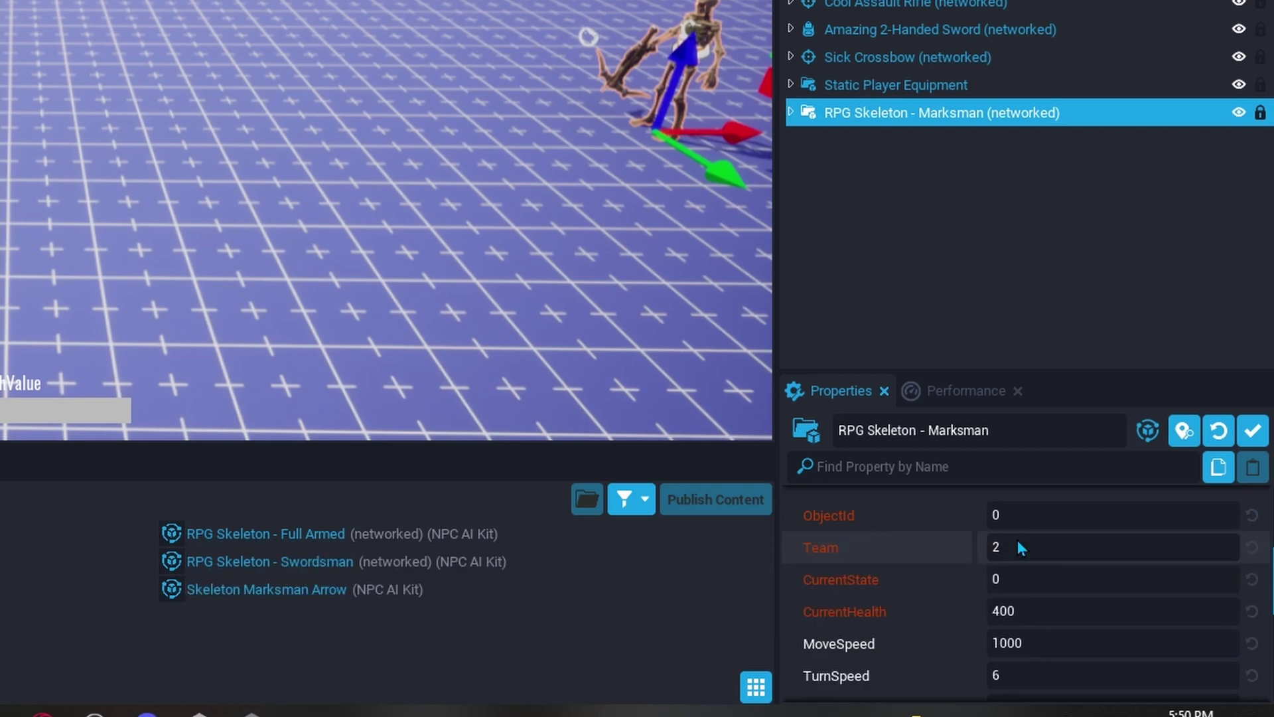
Set the Marksman skeleton's Team to 1 and test it in preview mode by aiming and shooting at it
click(1018, 548)
text(1)
key(Return)
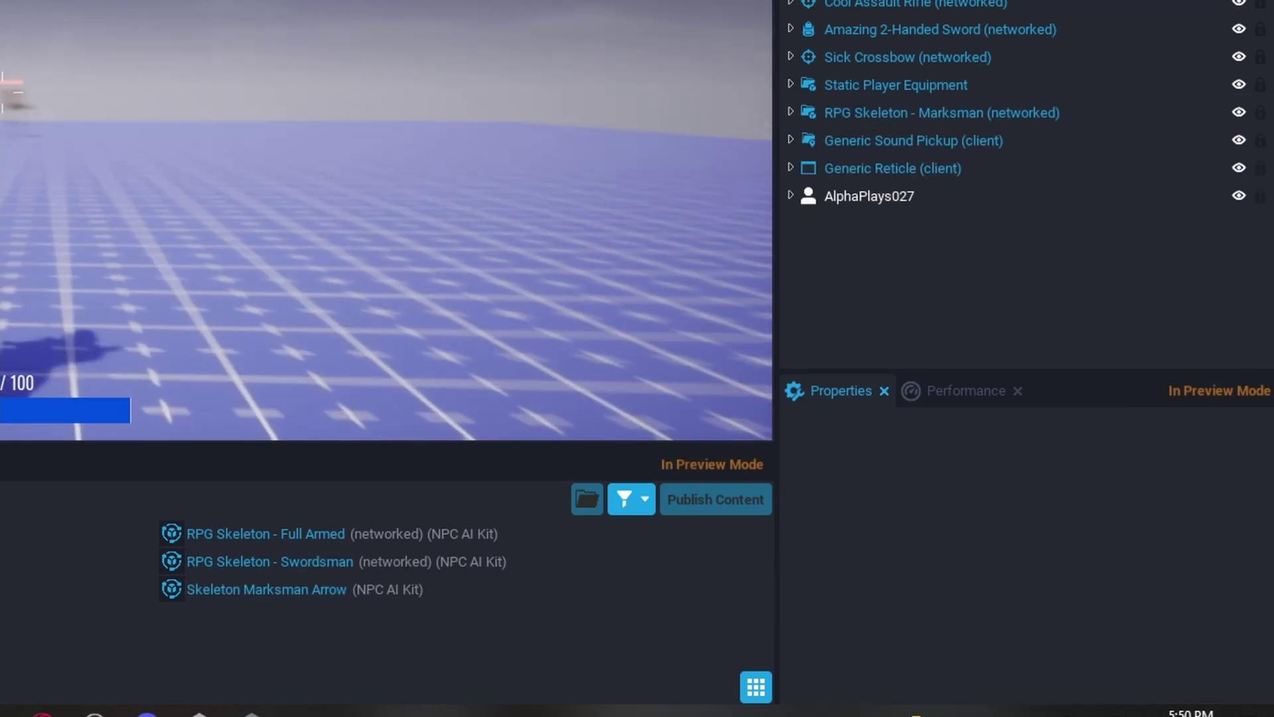
key(w)
right_click(728, 359)
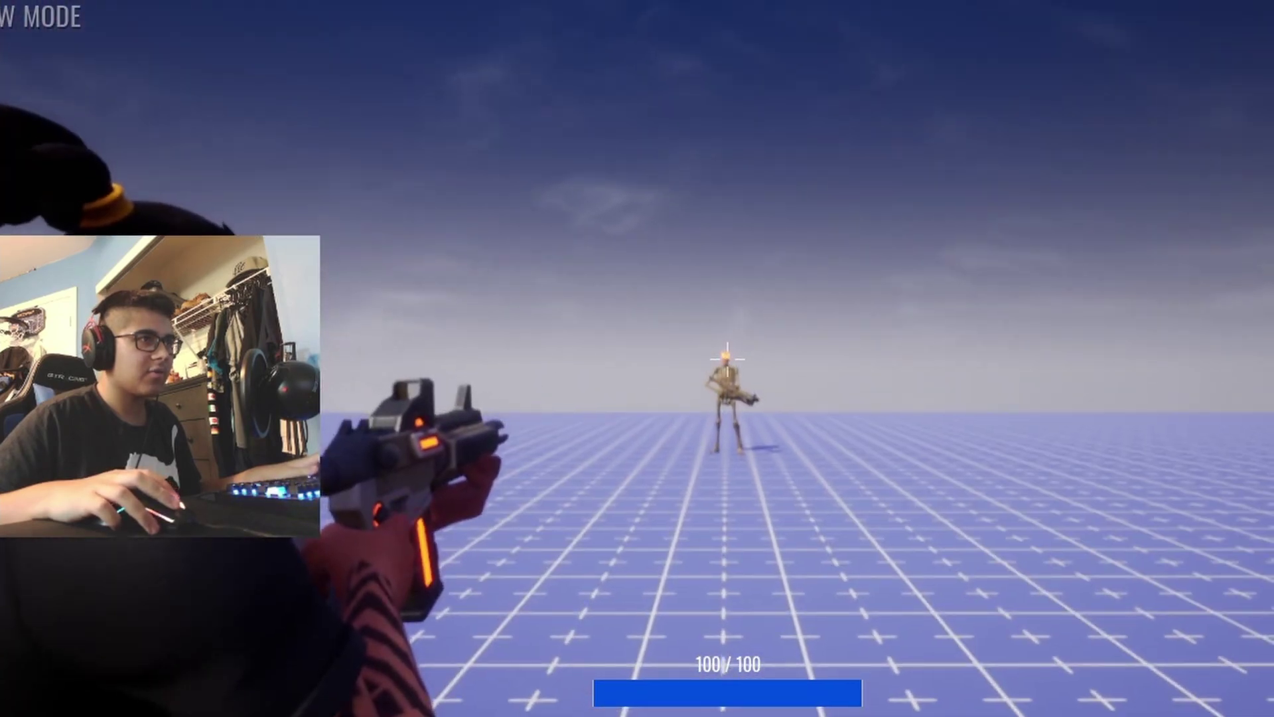
click(728, 359)
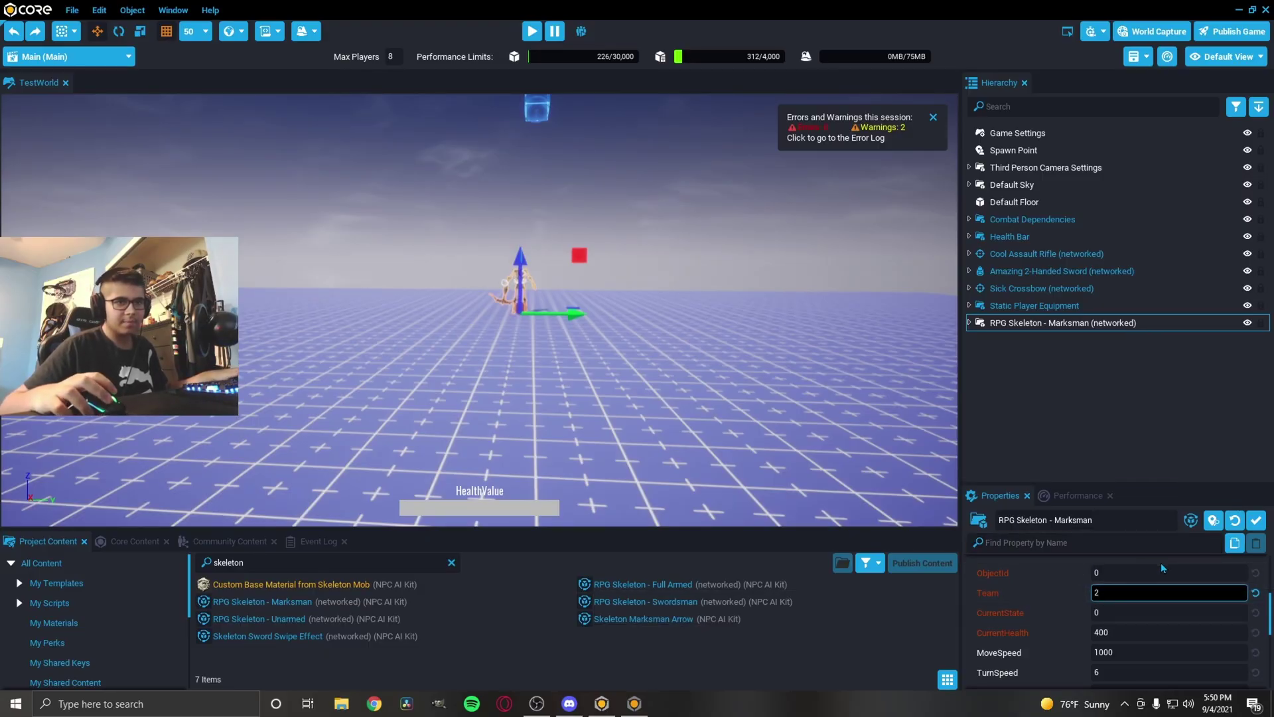
Set the Marksman skeleton's Team to 2 and duplicate the skeleton in the hierarchy
click(1004, 324)
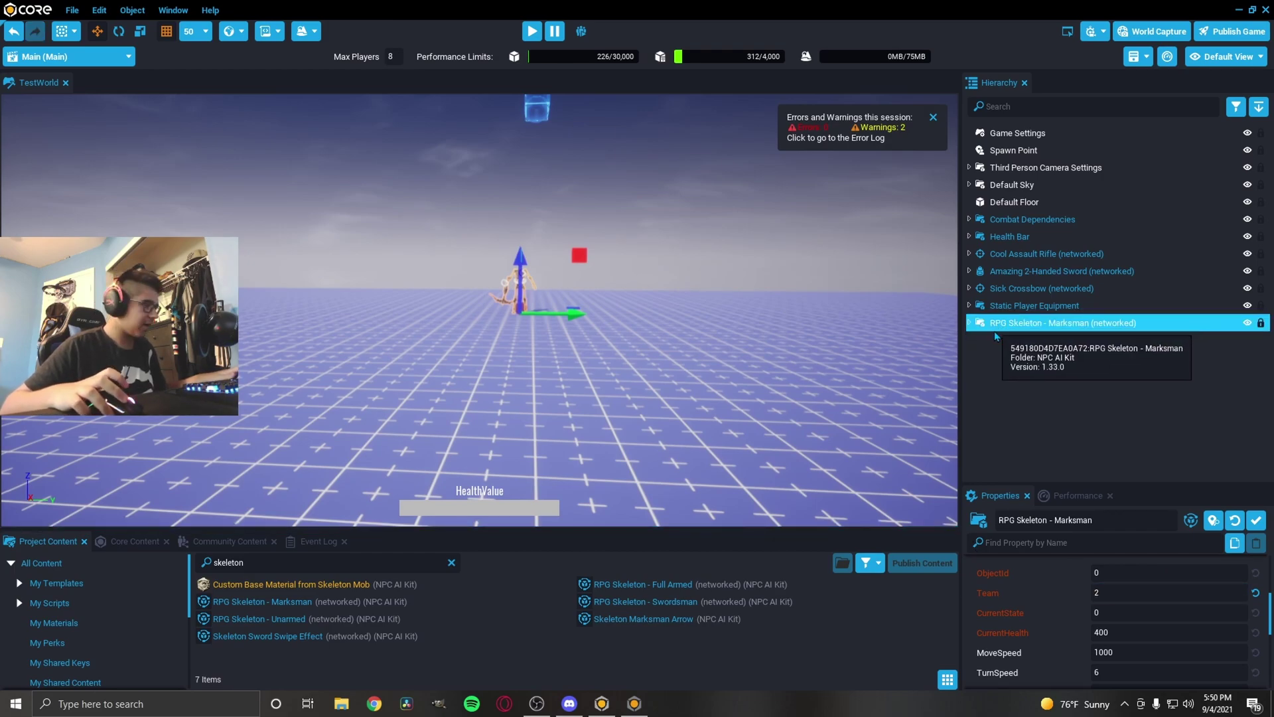
right_click(1047, 328)
click(1027, 355)
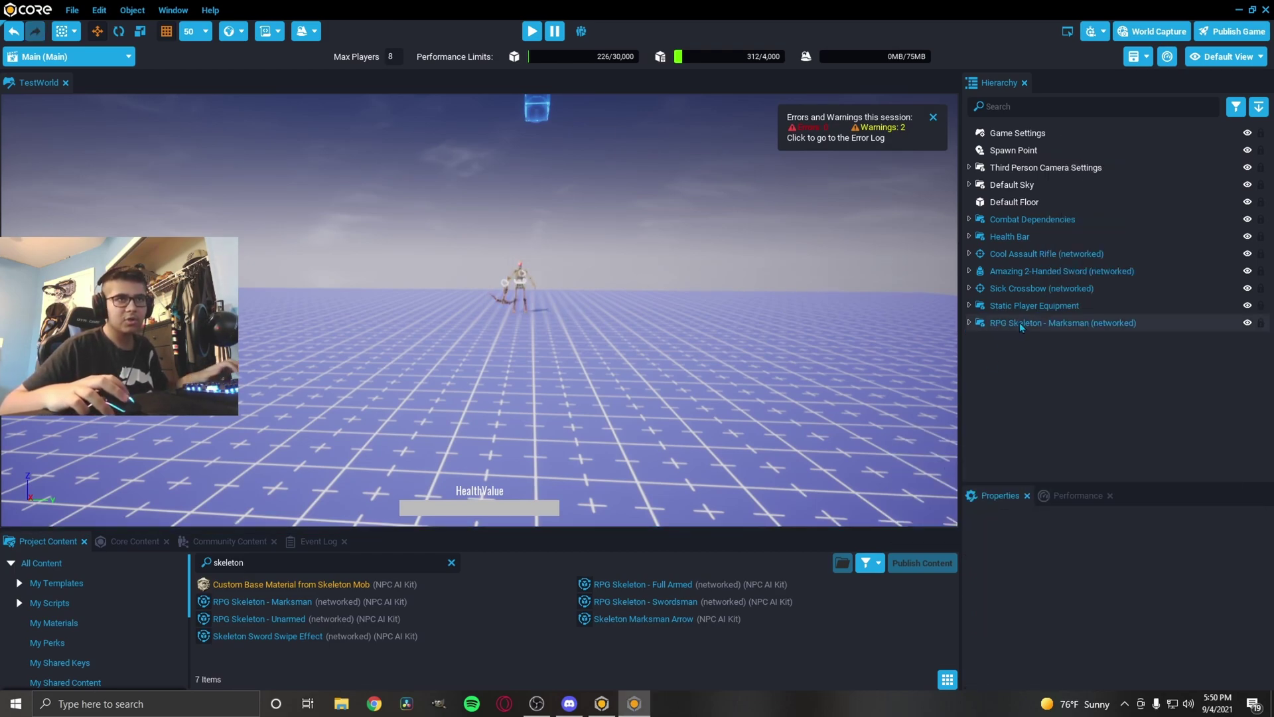
click(1020, 324)
key(ctrl+w)
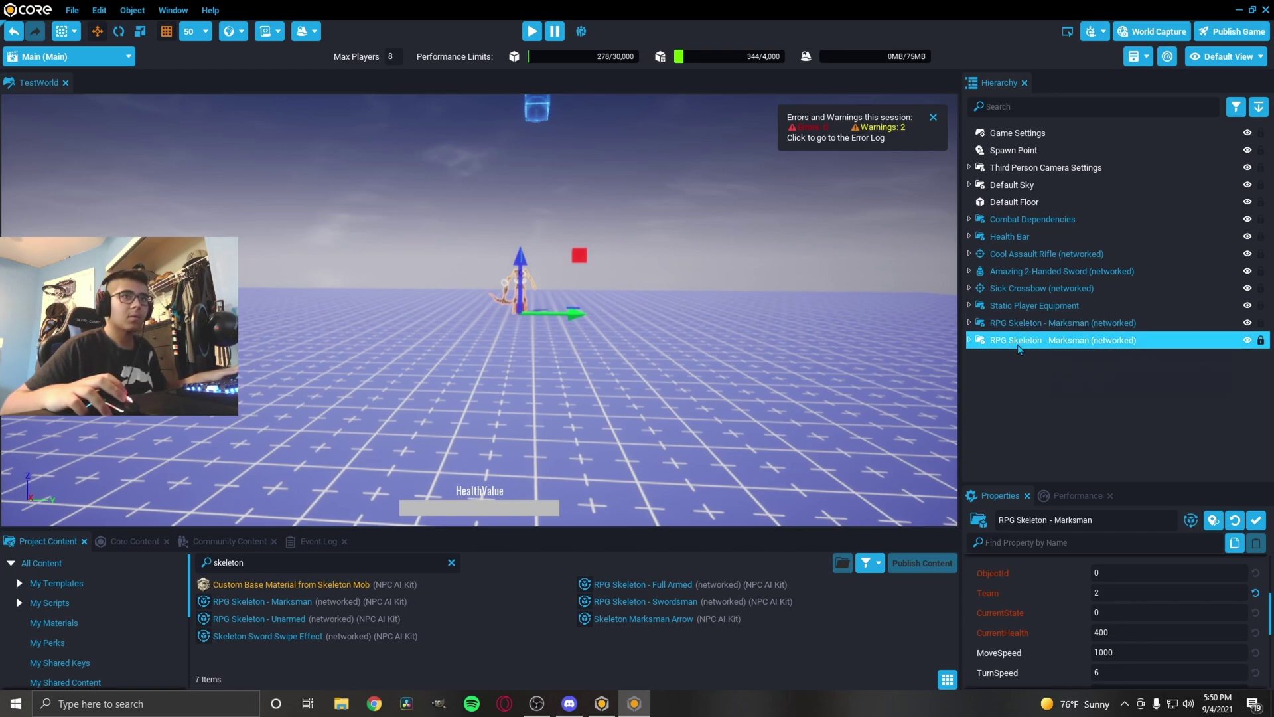
Open the duplicated Marksman skeleton's Team value, then test both skeletons in preview mode, approaching them and watching in full screen
click(1148, 593)
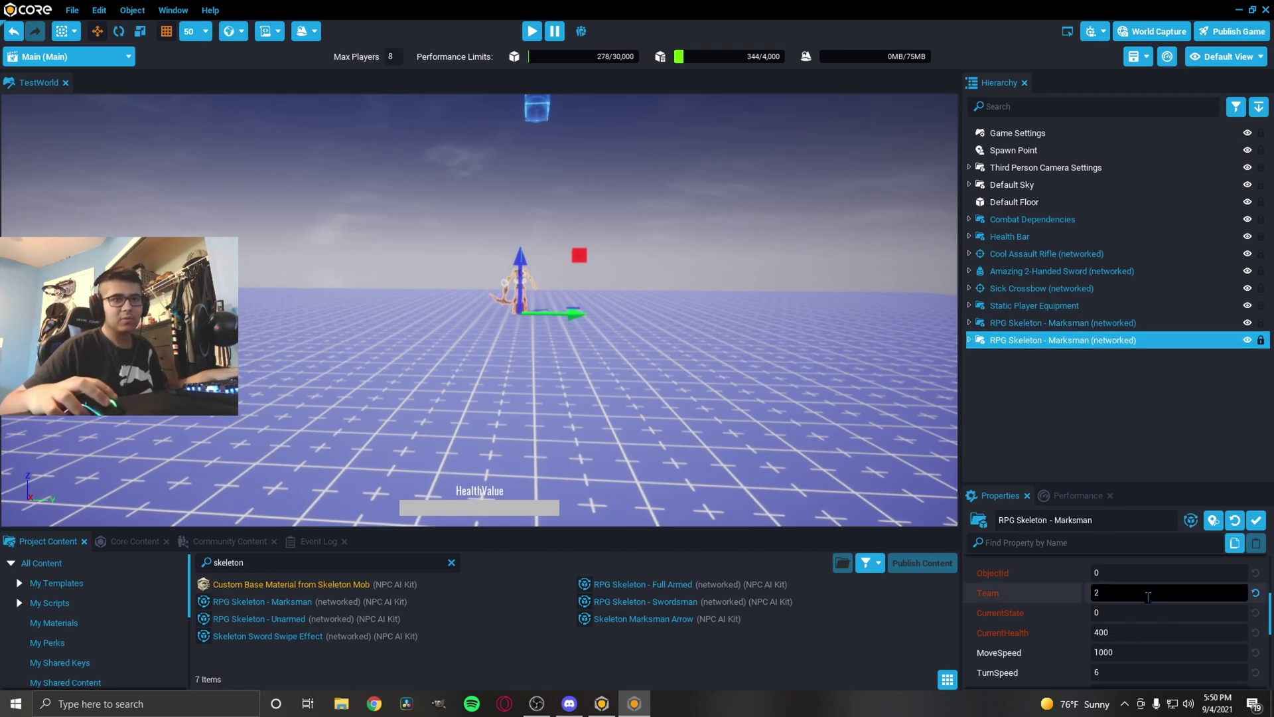
click(1005, 341)
key(=)
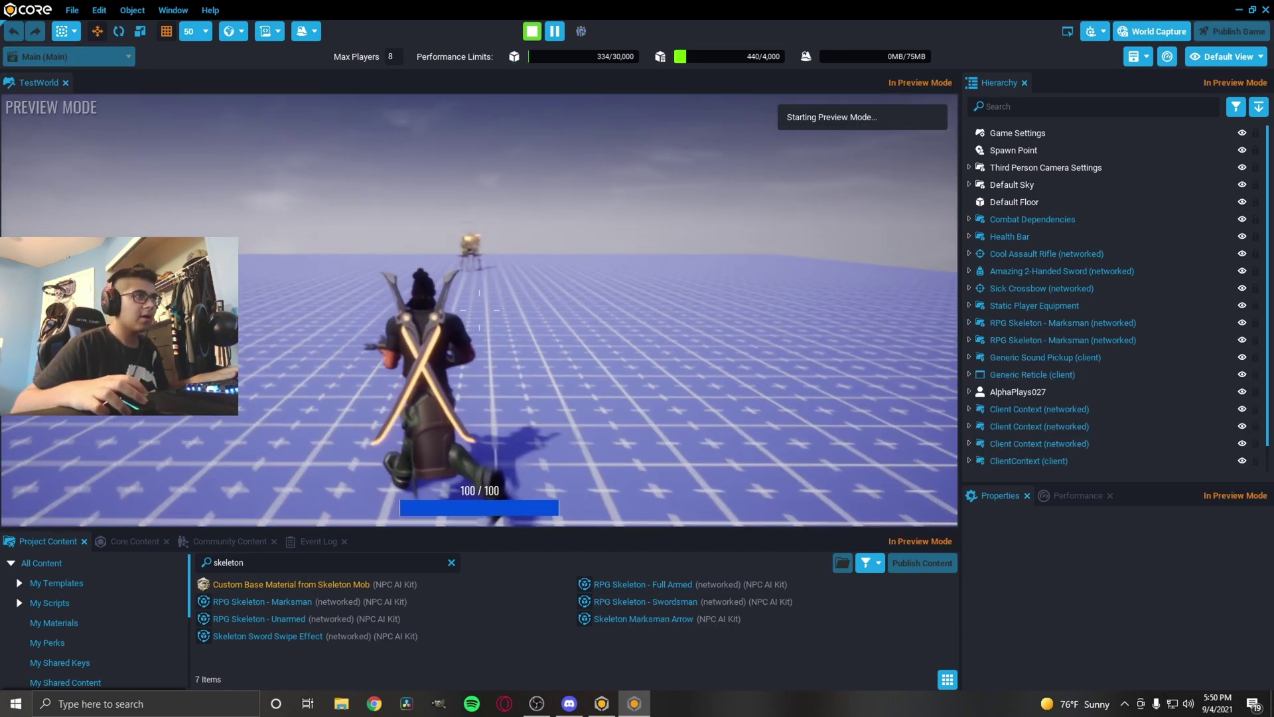
key(w)
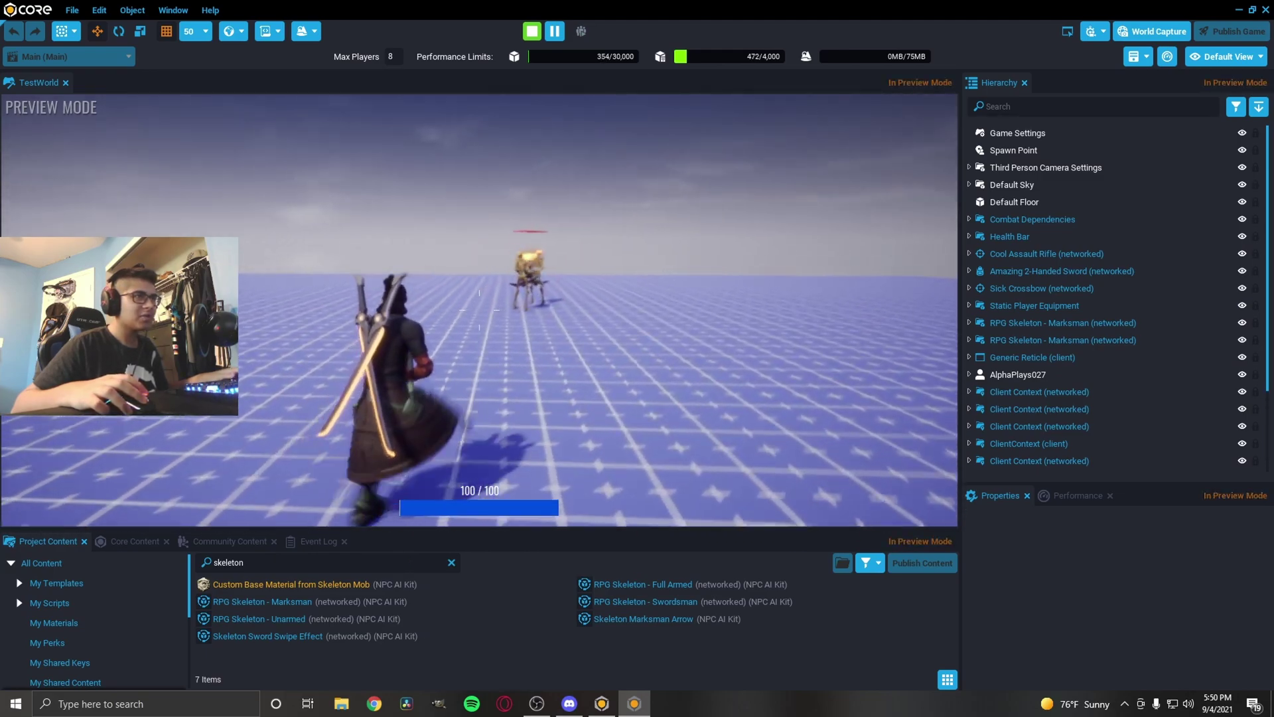
key(w)
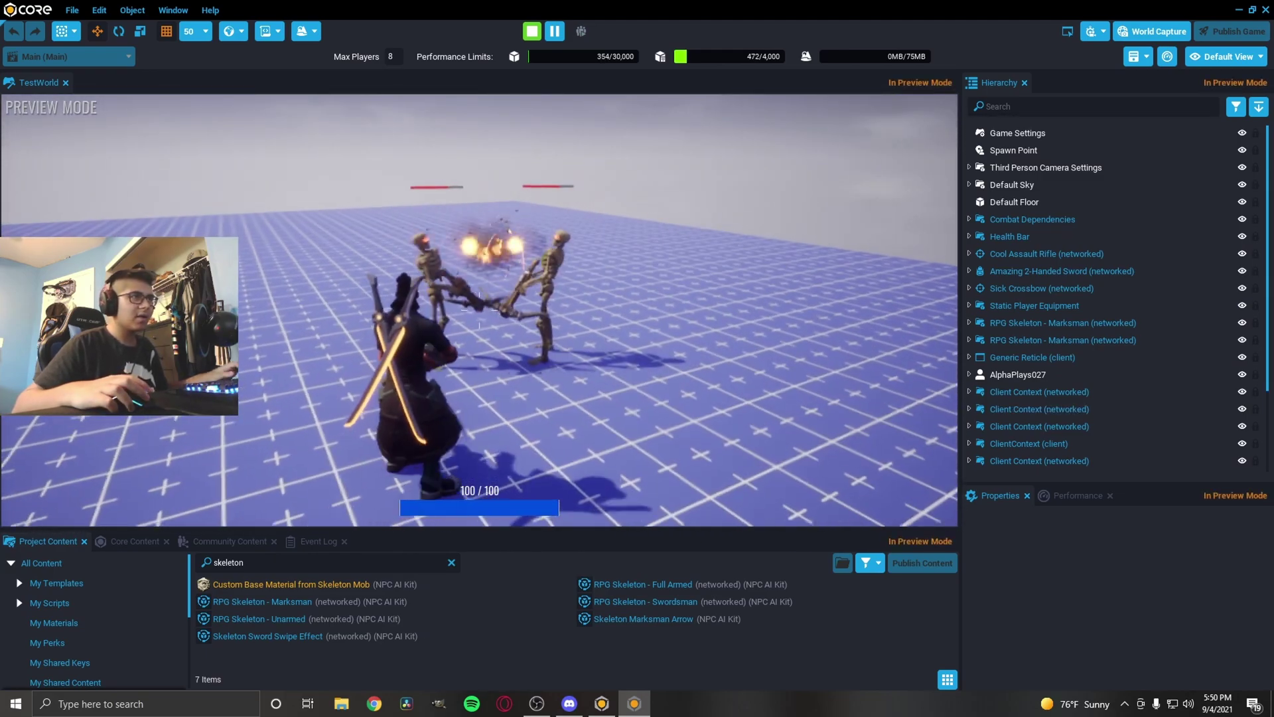
key(F11)
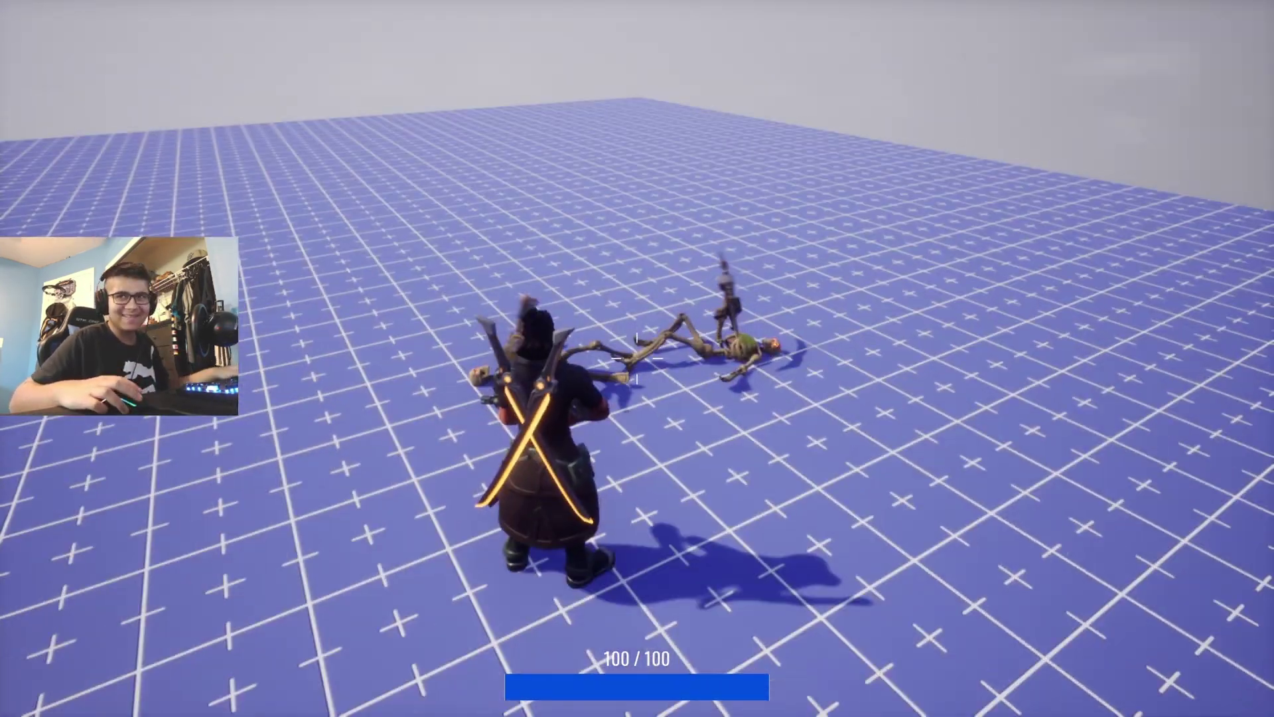
key(Escape)
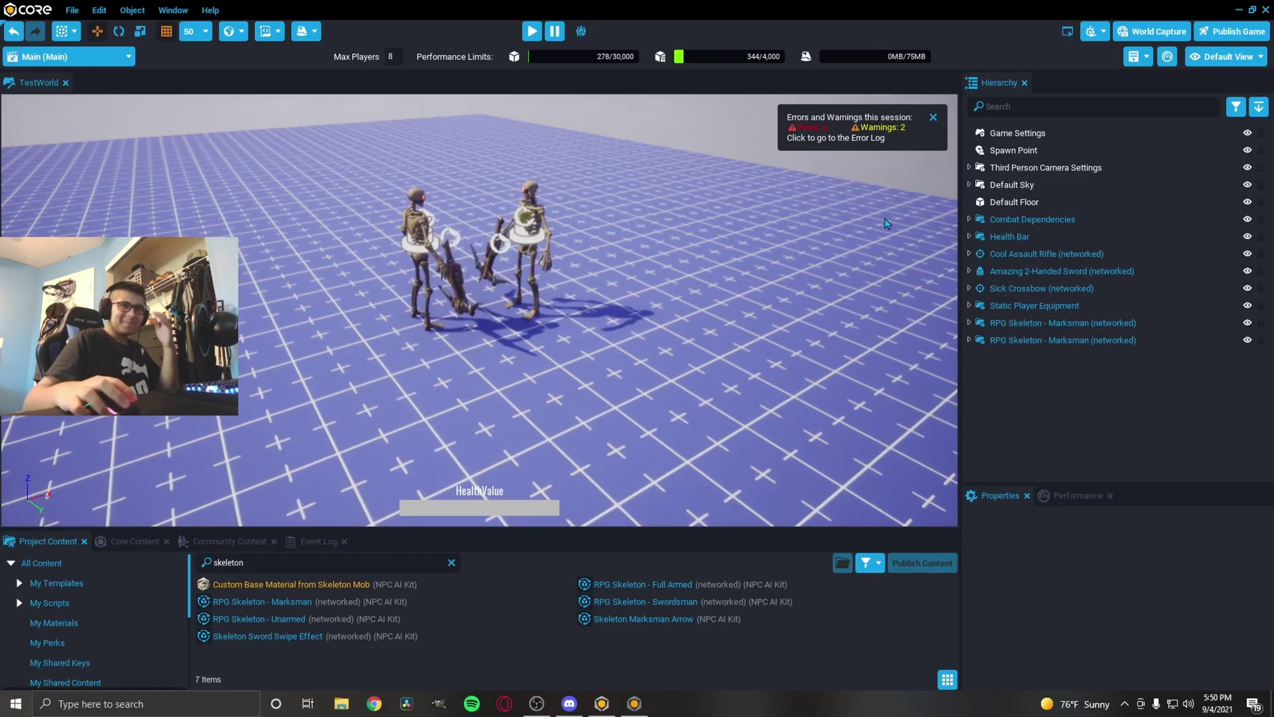
Delete the duplicate Marksman skeleton, then select the remaining one and review its Custom properties from Team to MoveSpeed
click(1014, 335)
key(Delete)
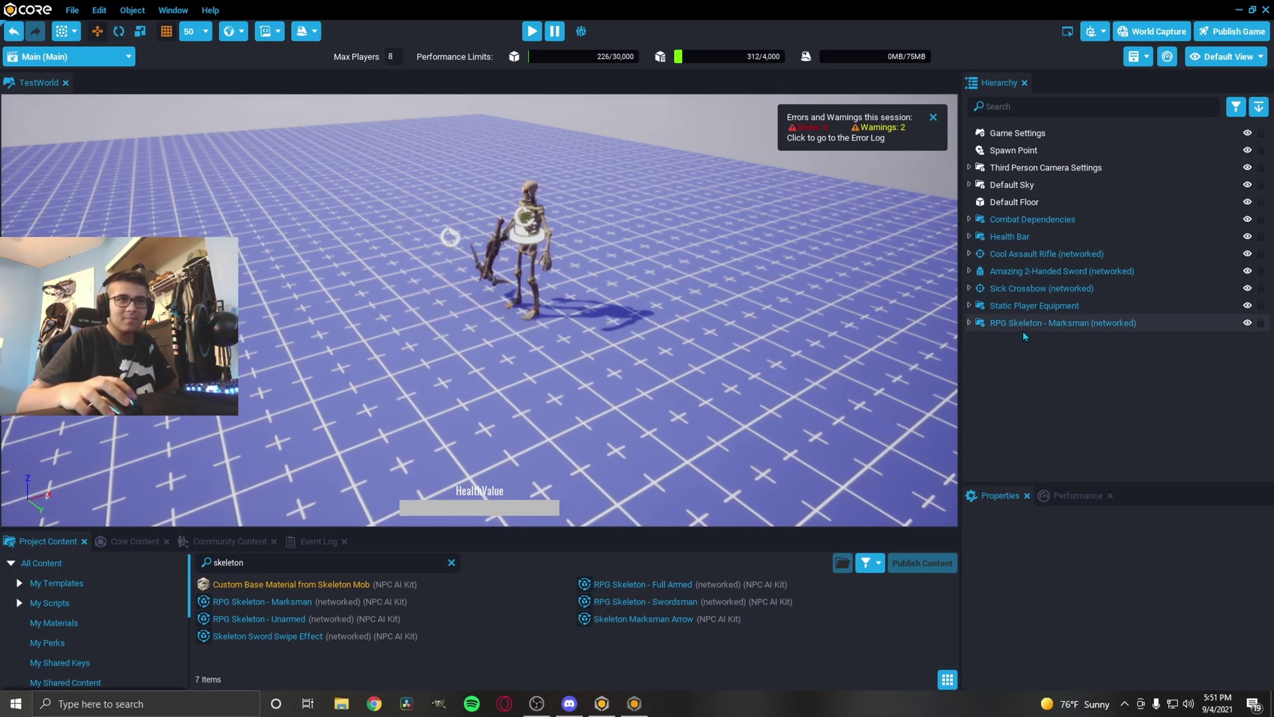
click(1022, 324)
scroll(1057, 602, down, 10)
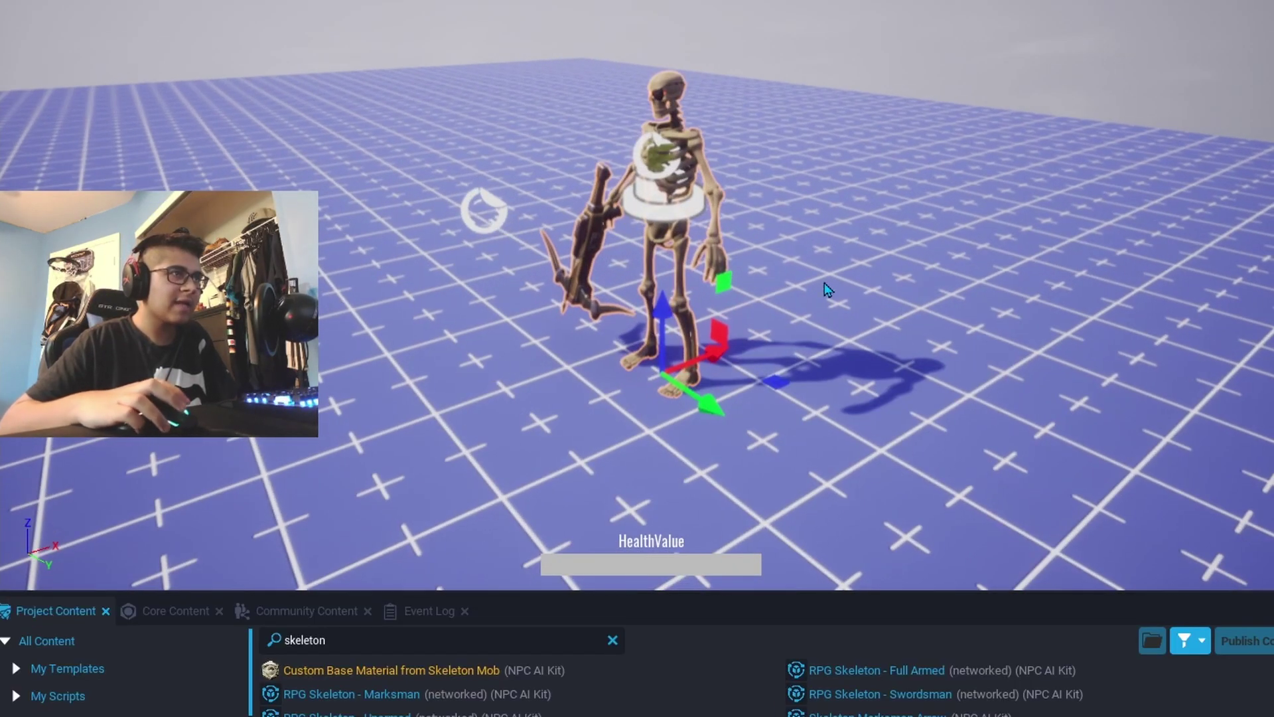
right_drag(442, 294, 375, 309)
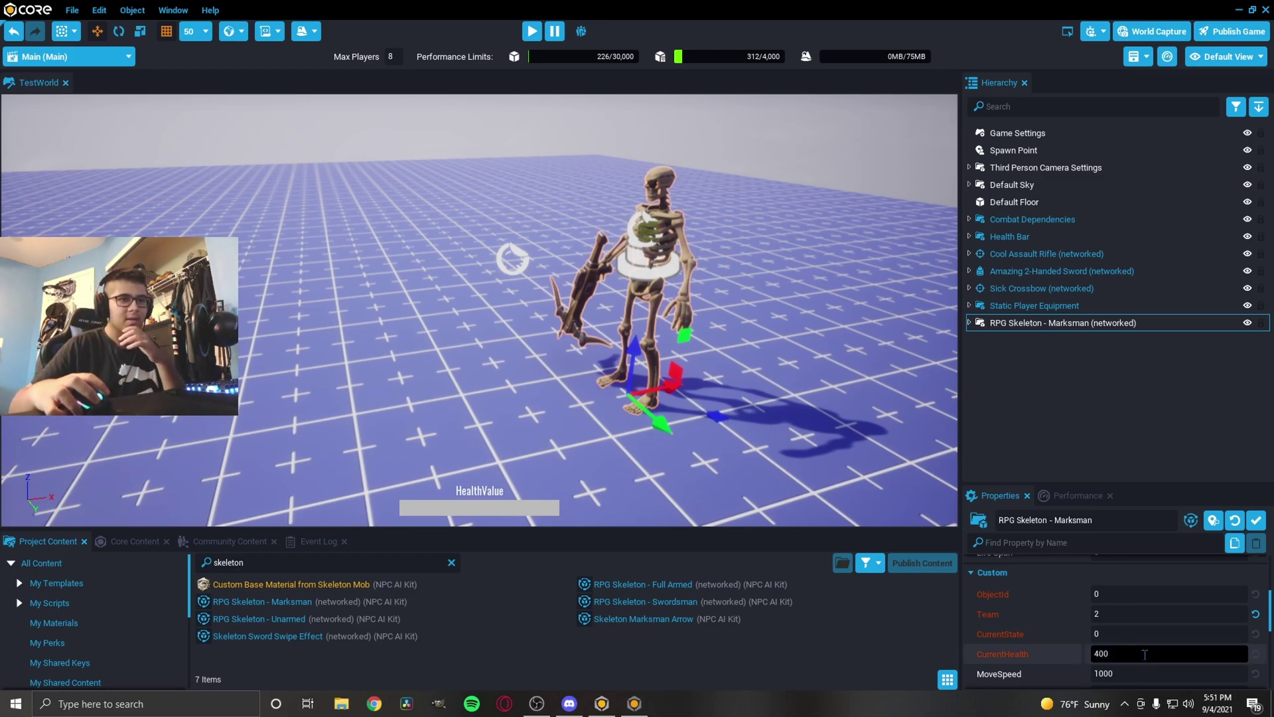
scroll(1037, 622, down, 2)
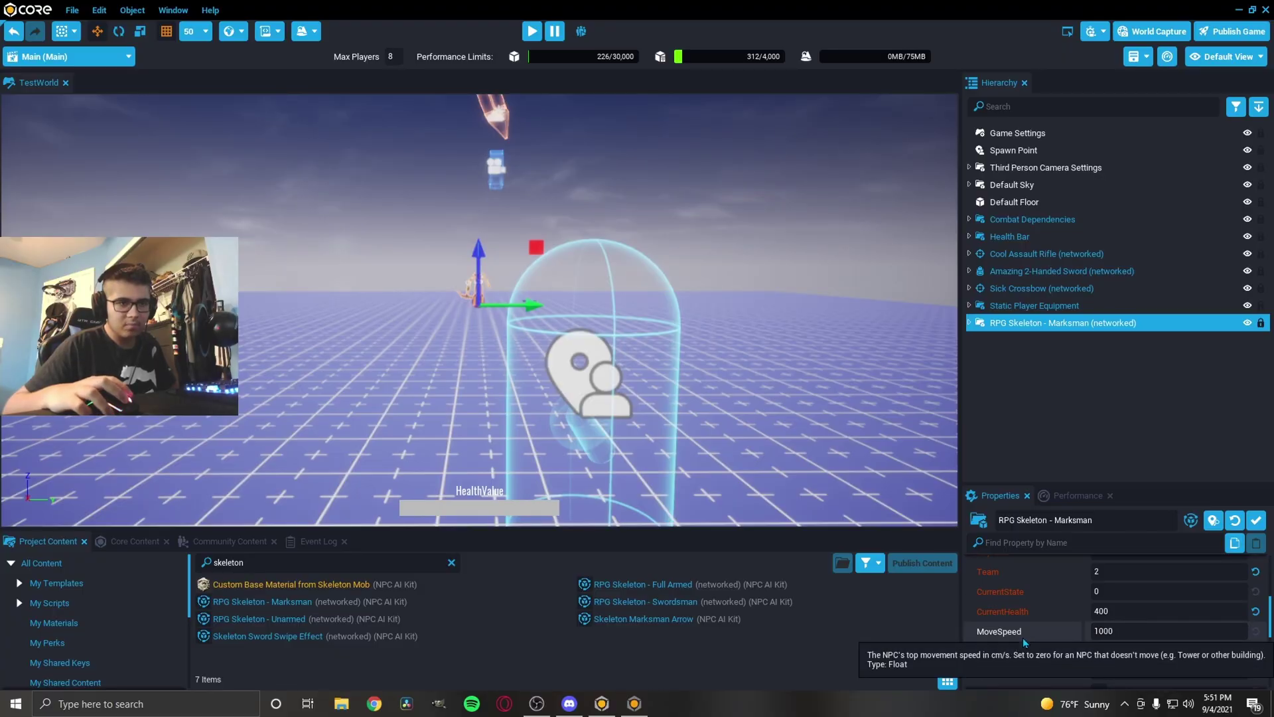
Set the Marksman skeleton's MoveSpeed to 2000 and test it in preview mode by backing away from the skeleton
click(1119, 634)
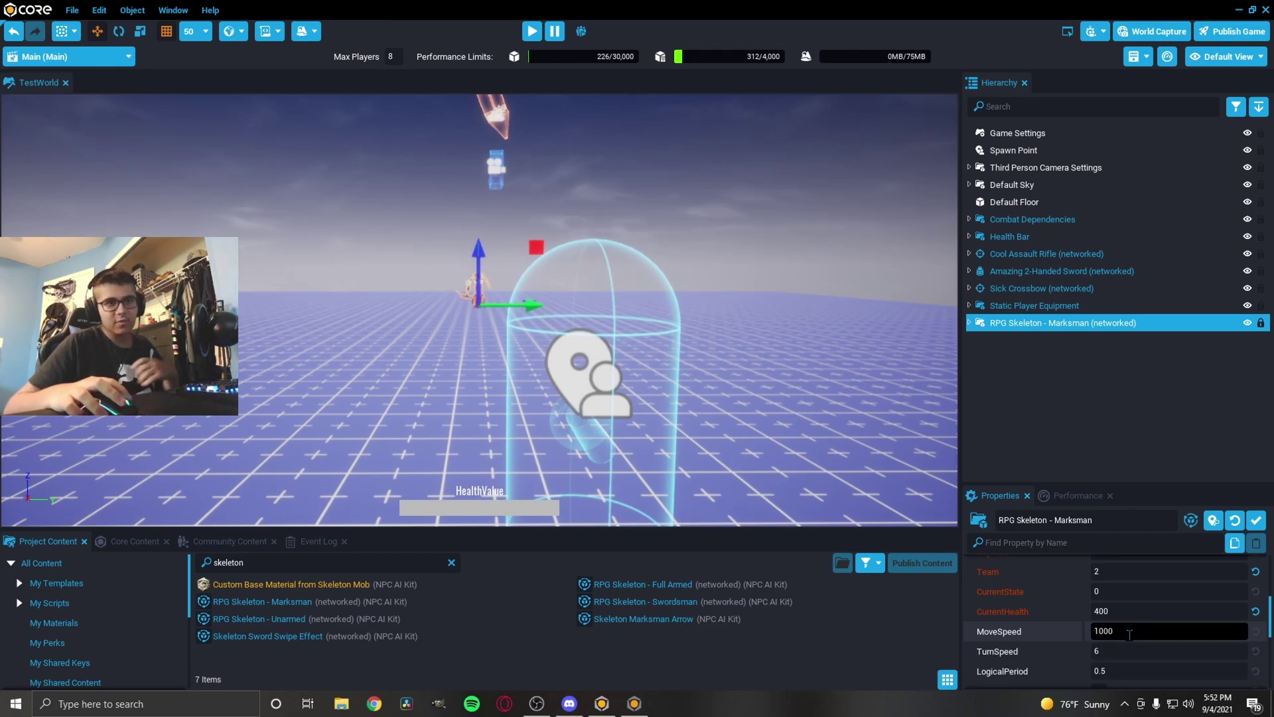
click(1129, 635)
text(2000)
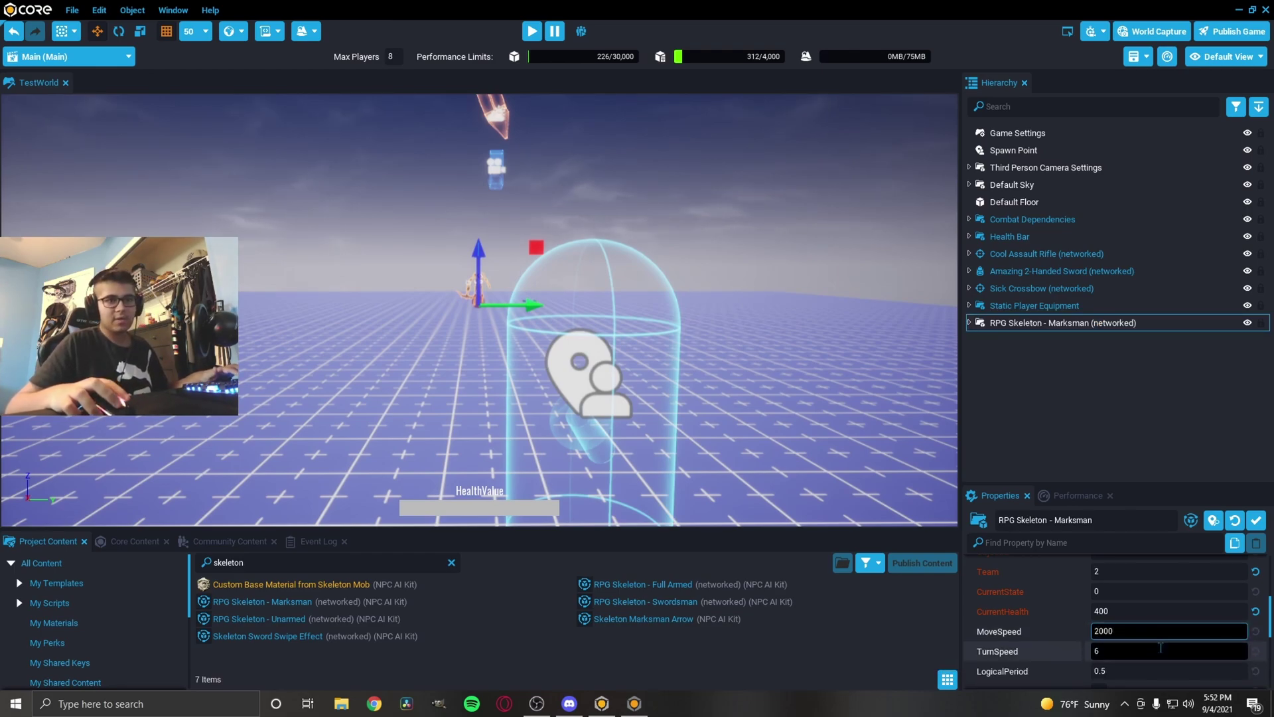
click(532, 31)
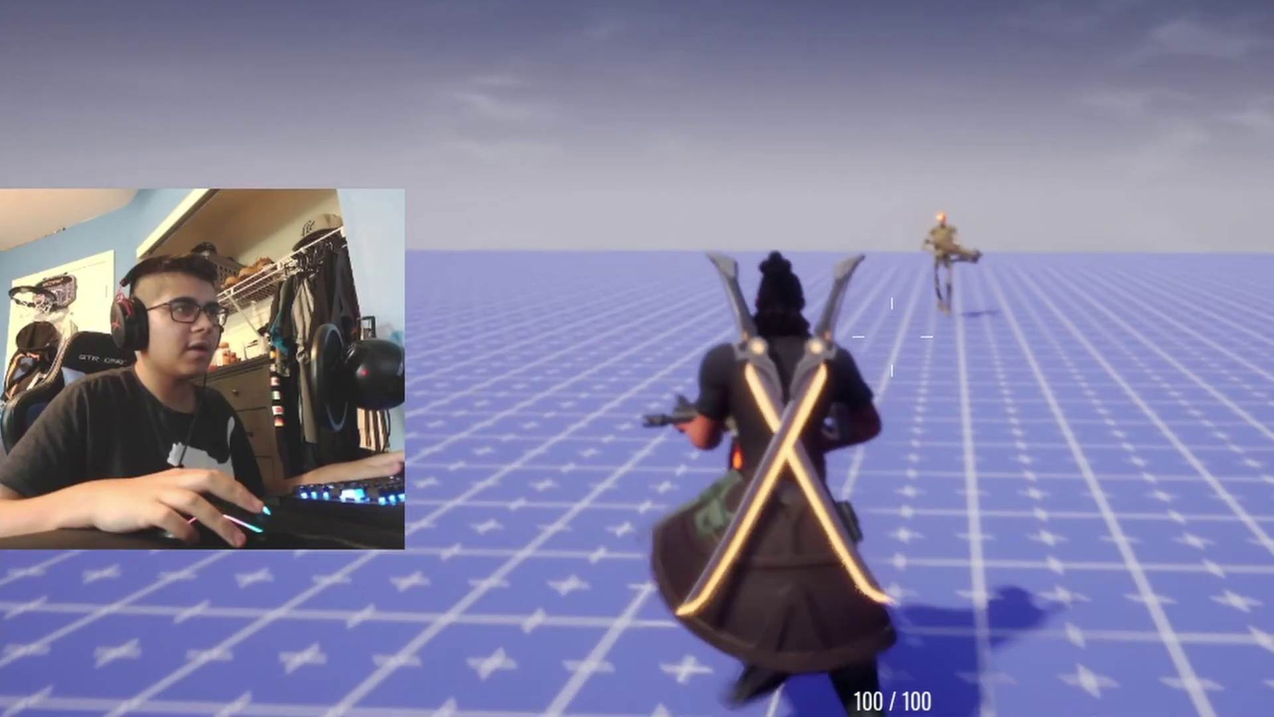
key(s)
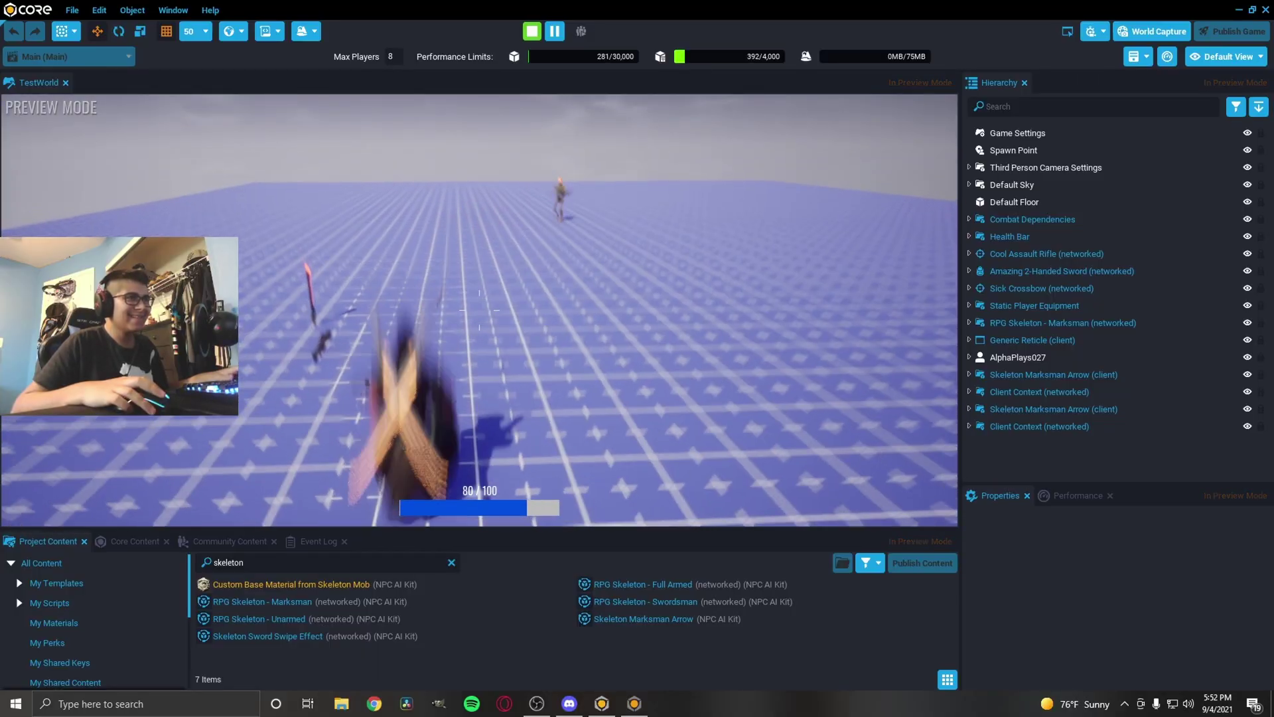
key(Escape)
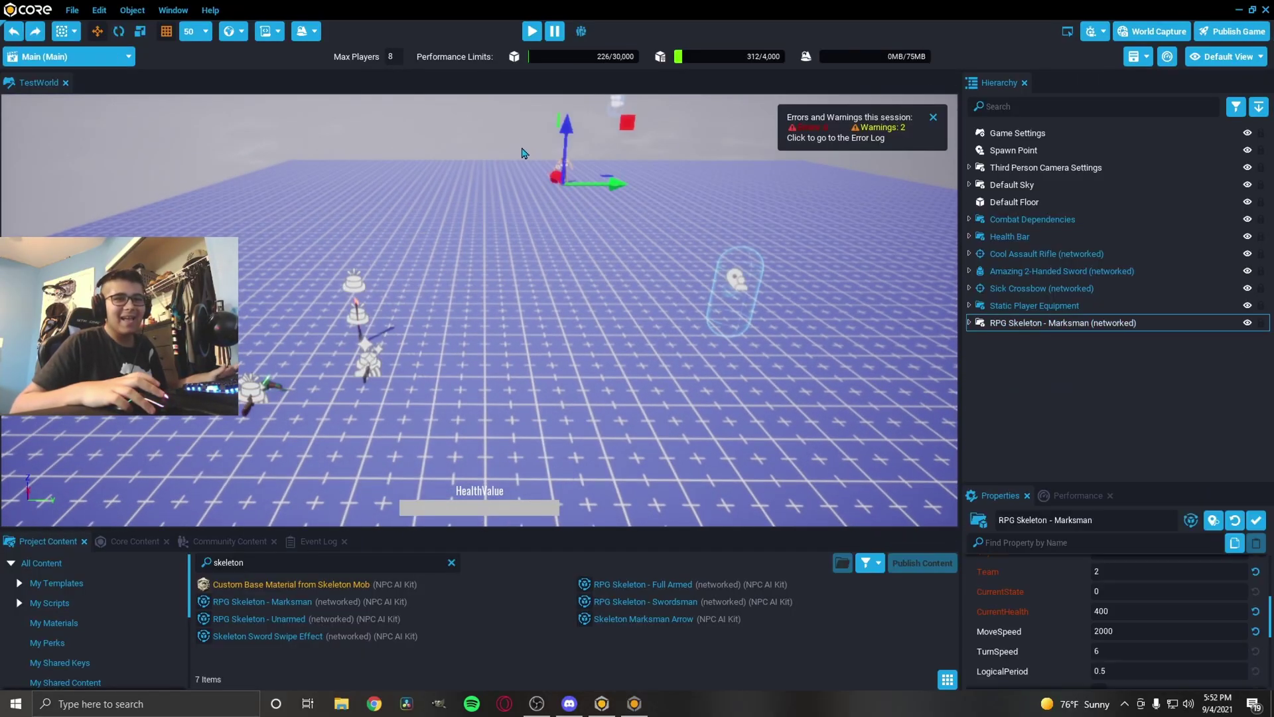
Set the Marksman skeleton's TurnSpeed to 20 among its Custom properties
click(1117, 651)
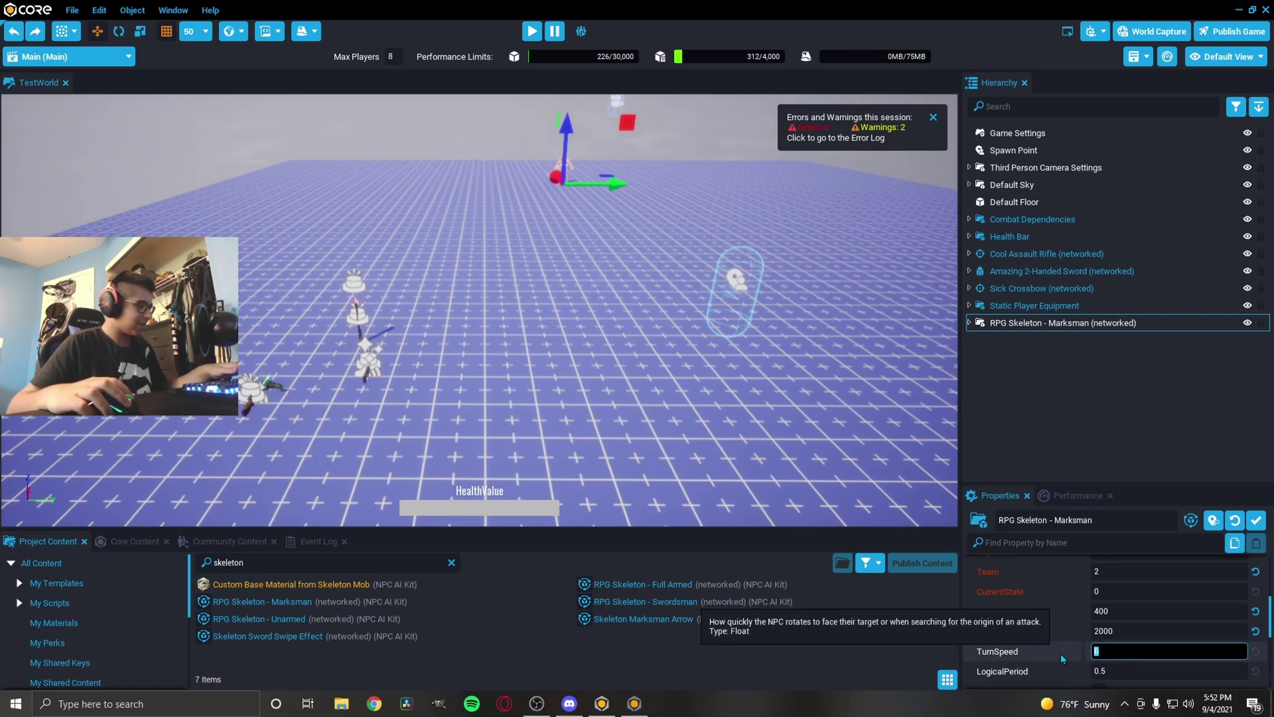
text(8)
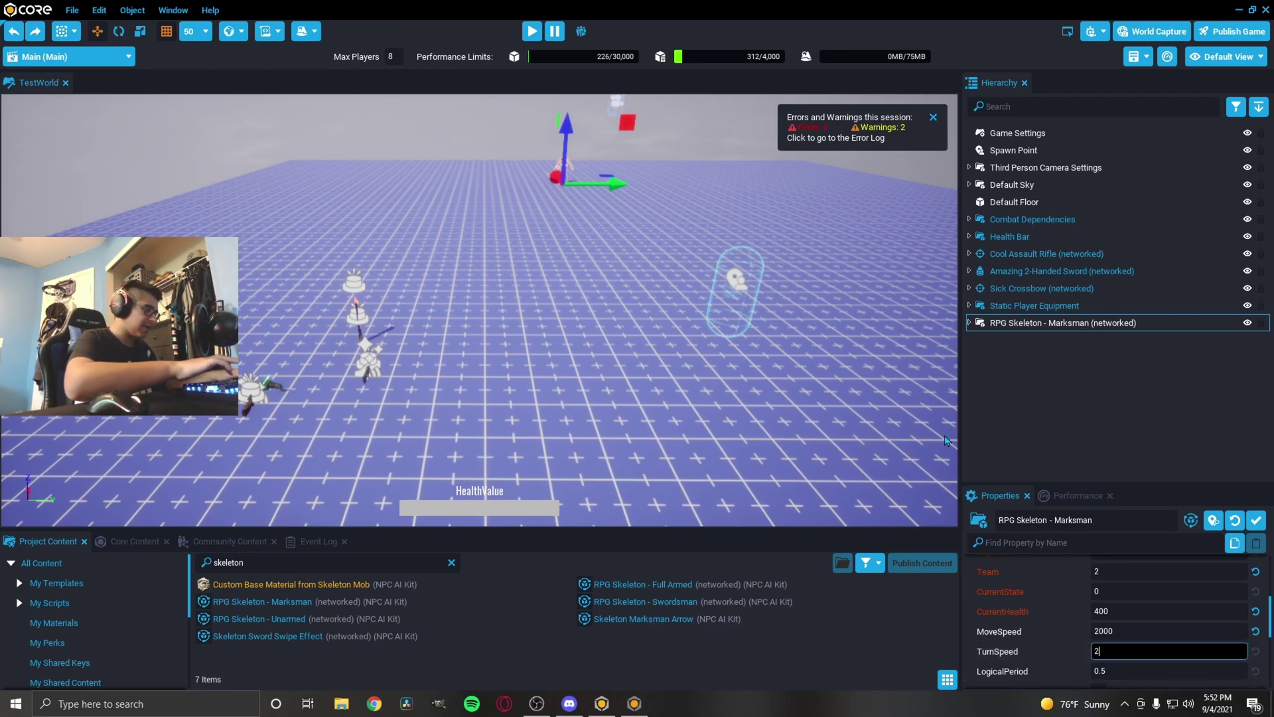
scroll(1160, 675, down, 2)
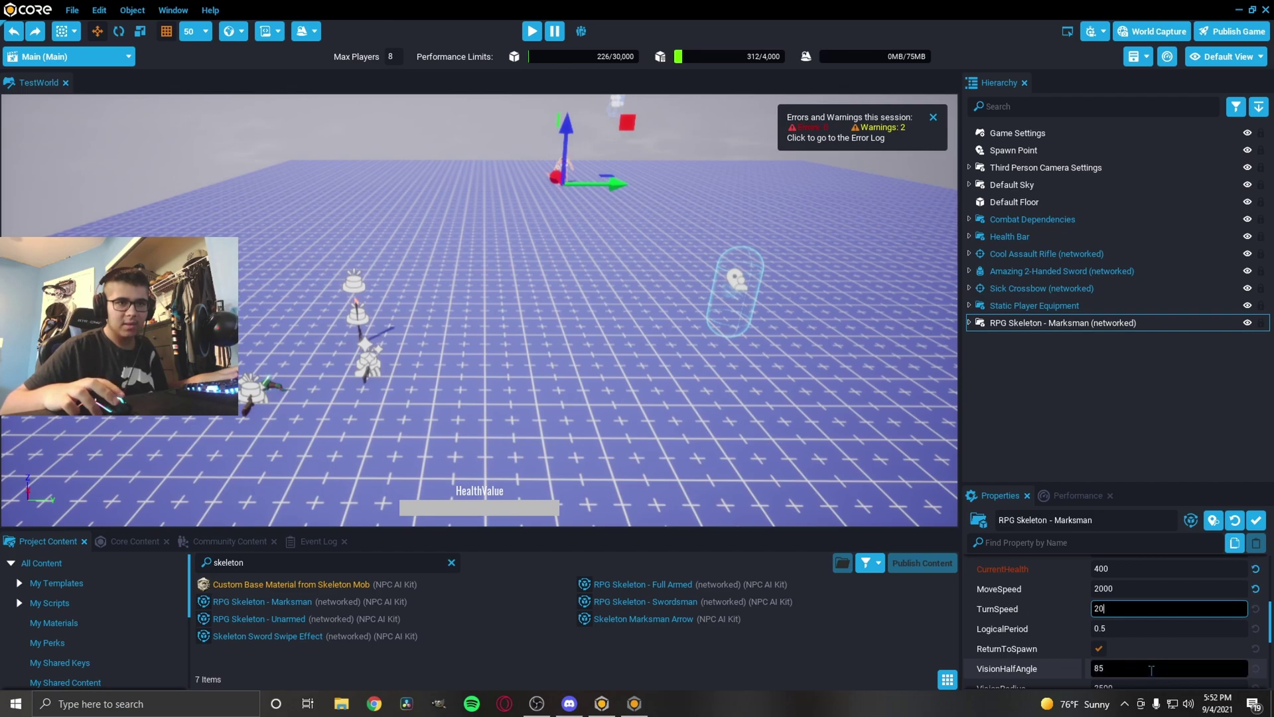
scroll(1151, 670, down, 4)
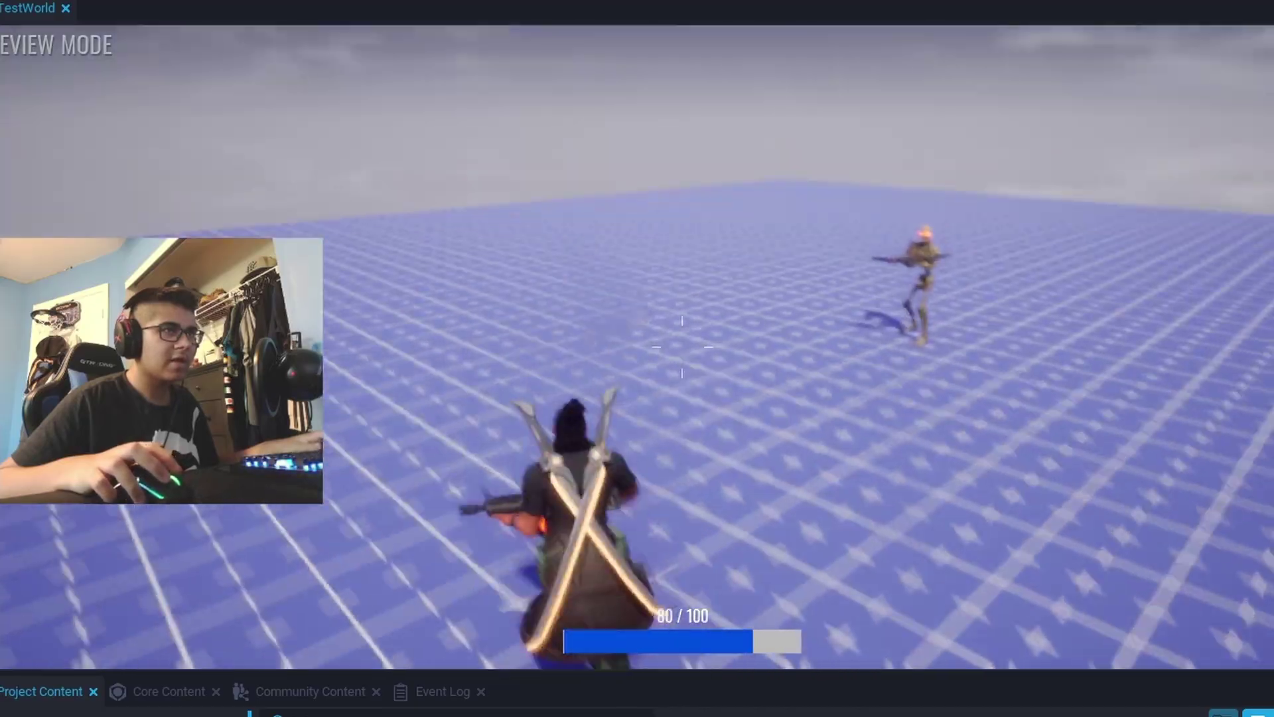
Test the skeleton's turning in preview mode by running and jumping around it, and end the preview
key(w)
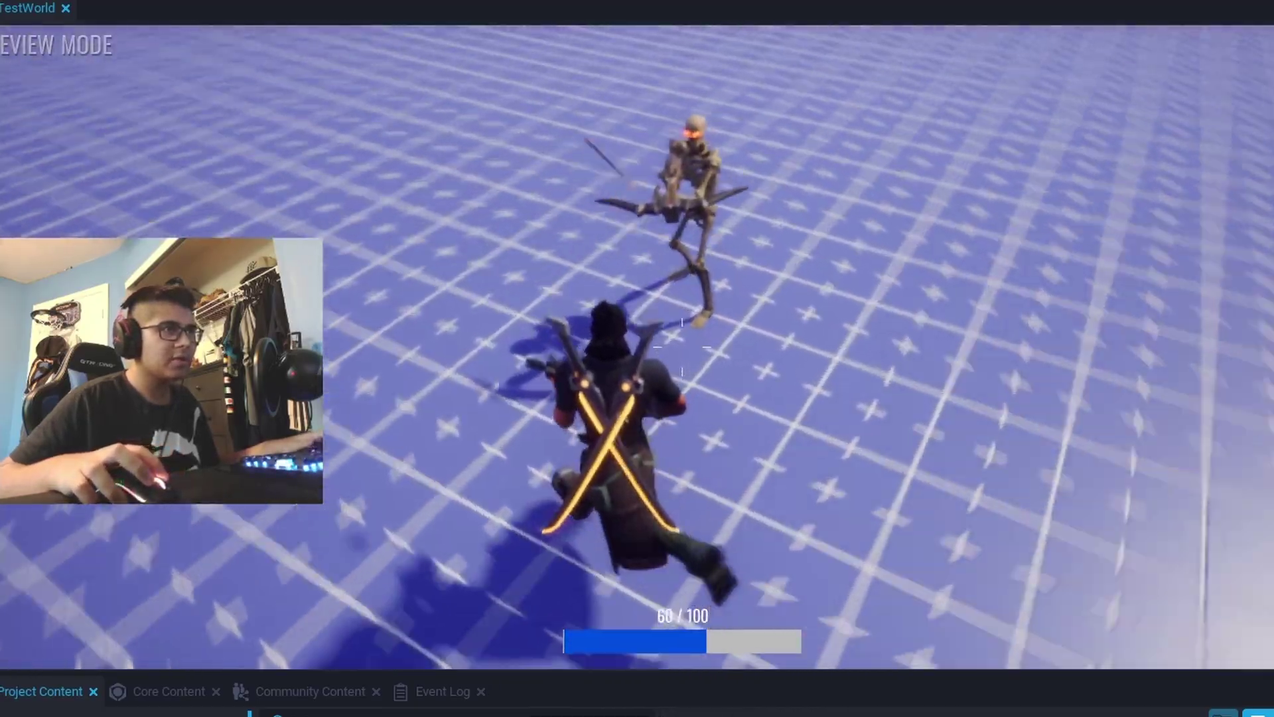
key(space)
key(w)
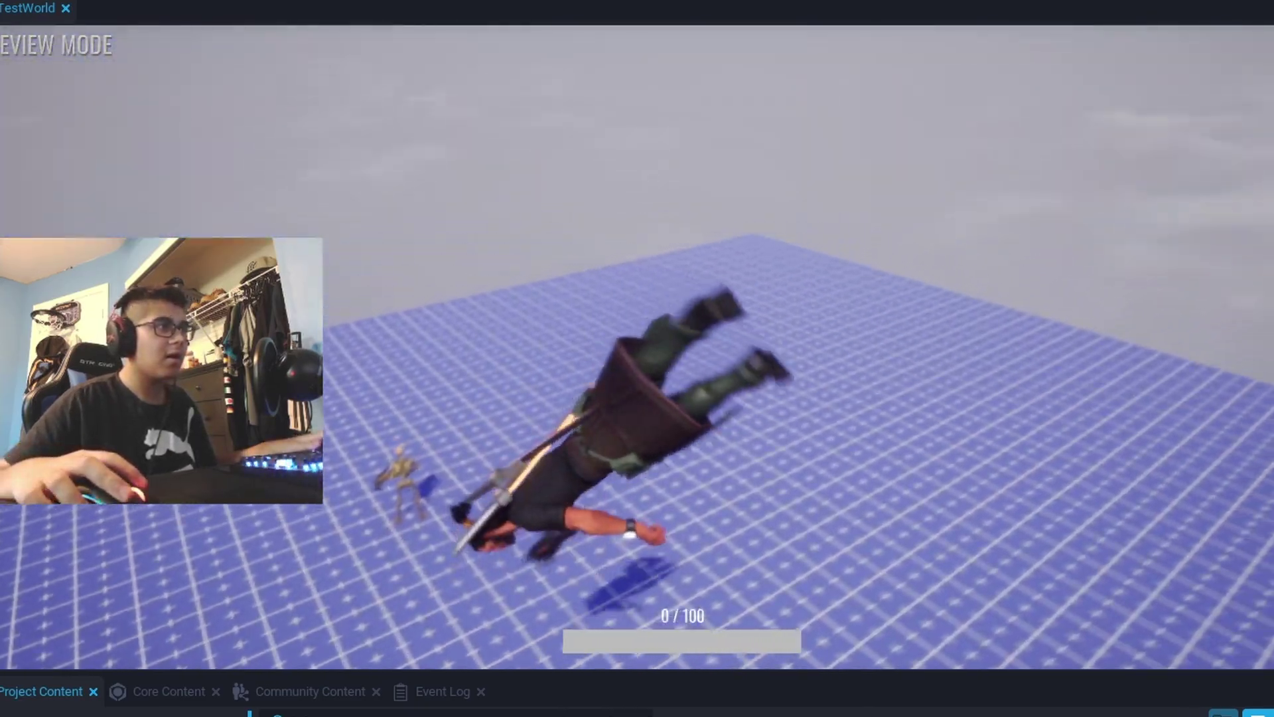
key(Escape)
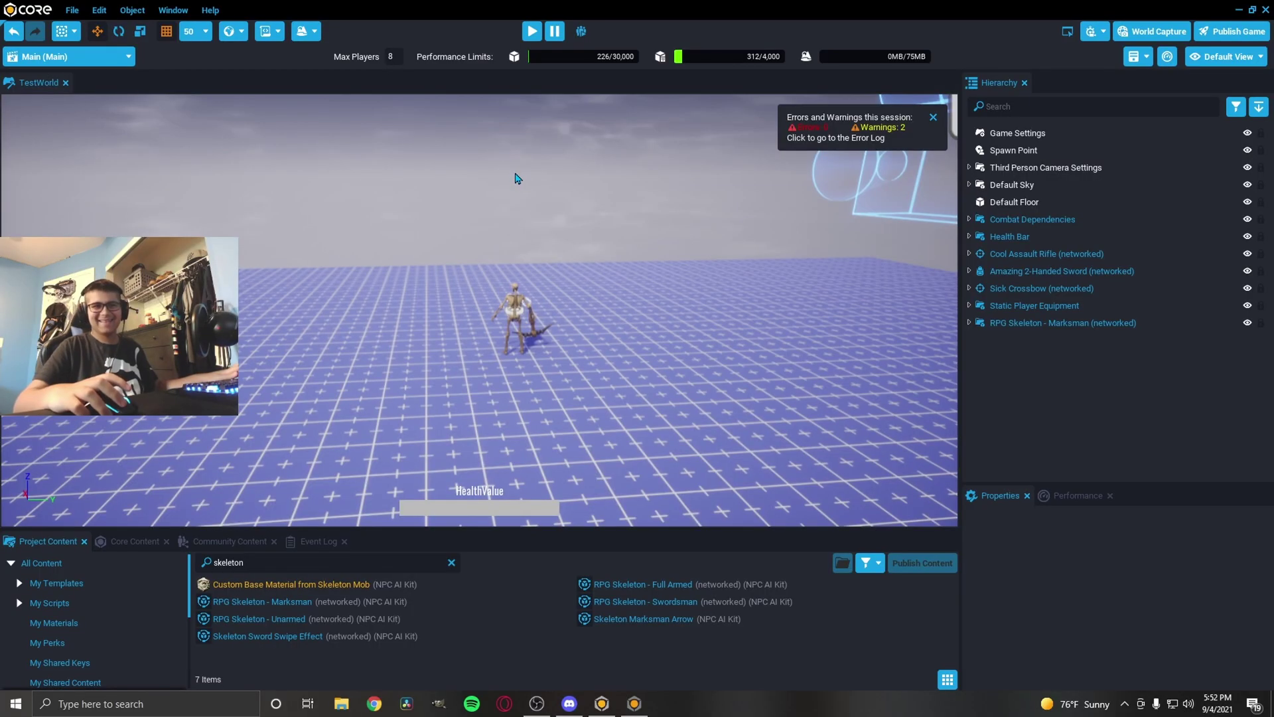
Set the Marksman skeleton's VisionRadius to 100 and test it in preview mode by walking up close to the skeleton
scroll(1135, 631, down, 10)
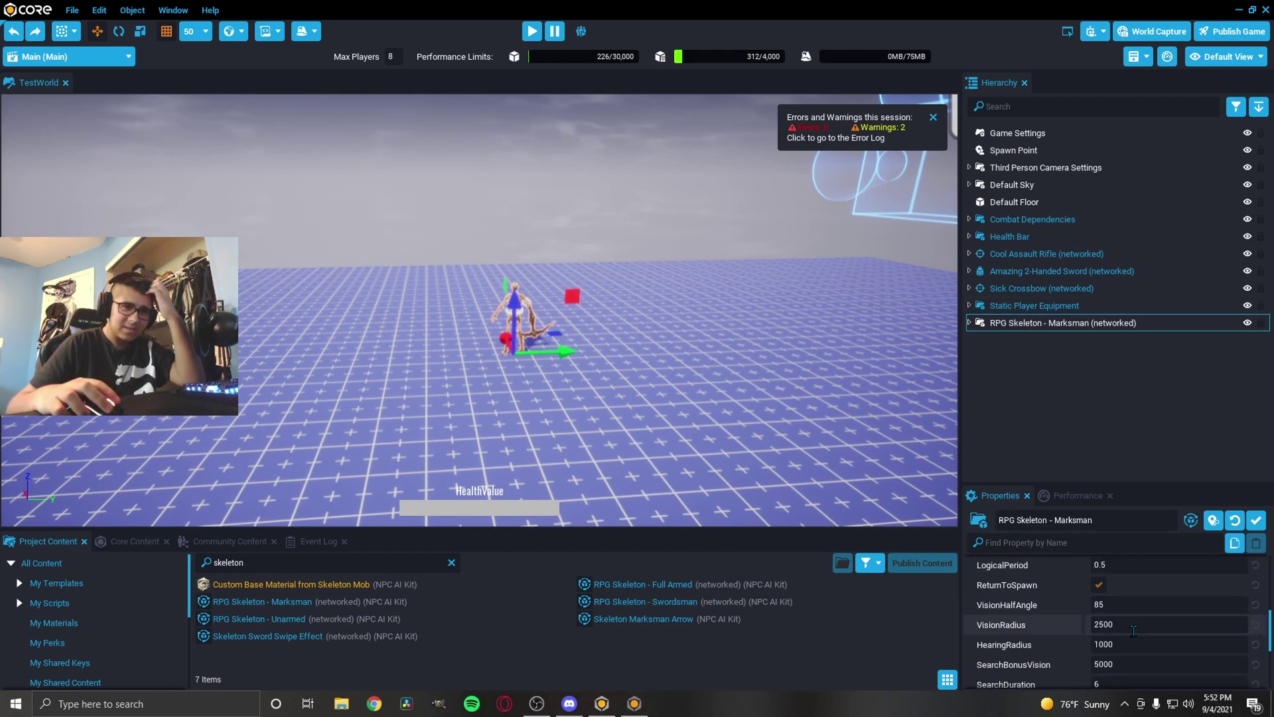
click(1126, 624)
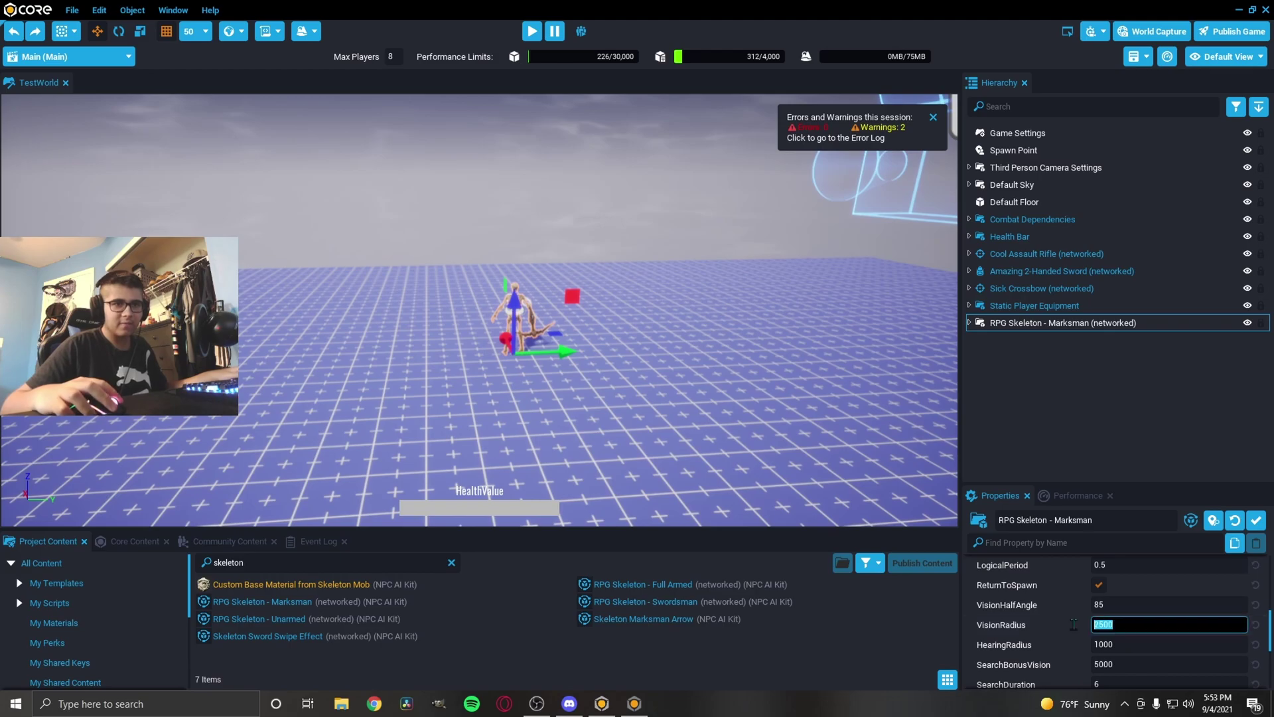
text(100)
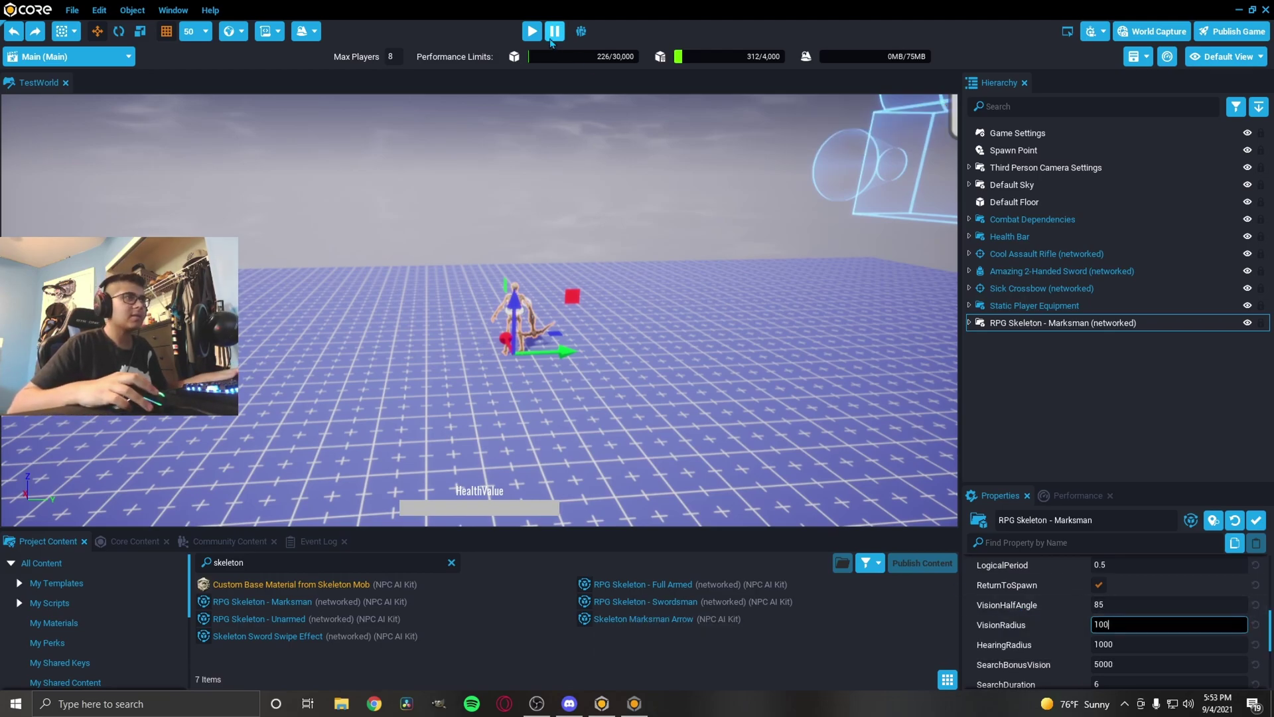
click(533, 32)
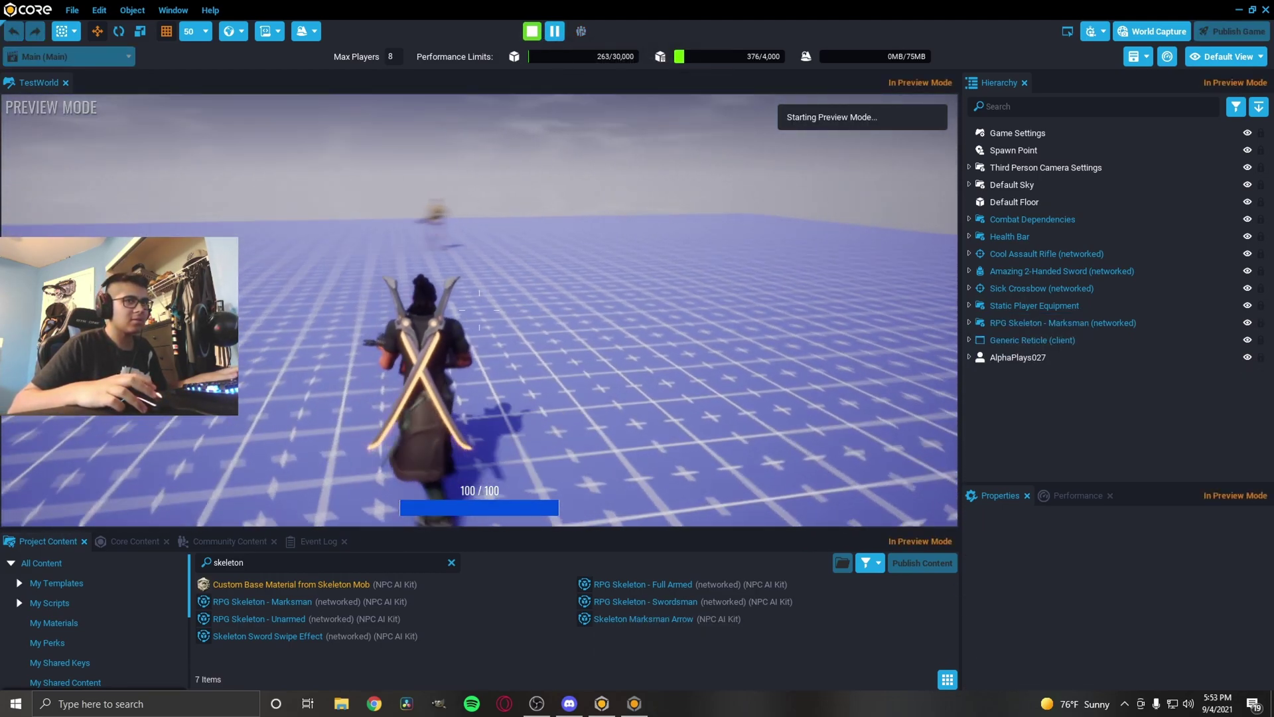
key(w)
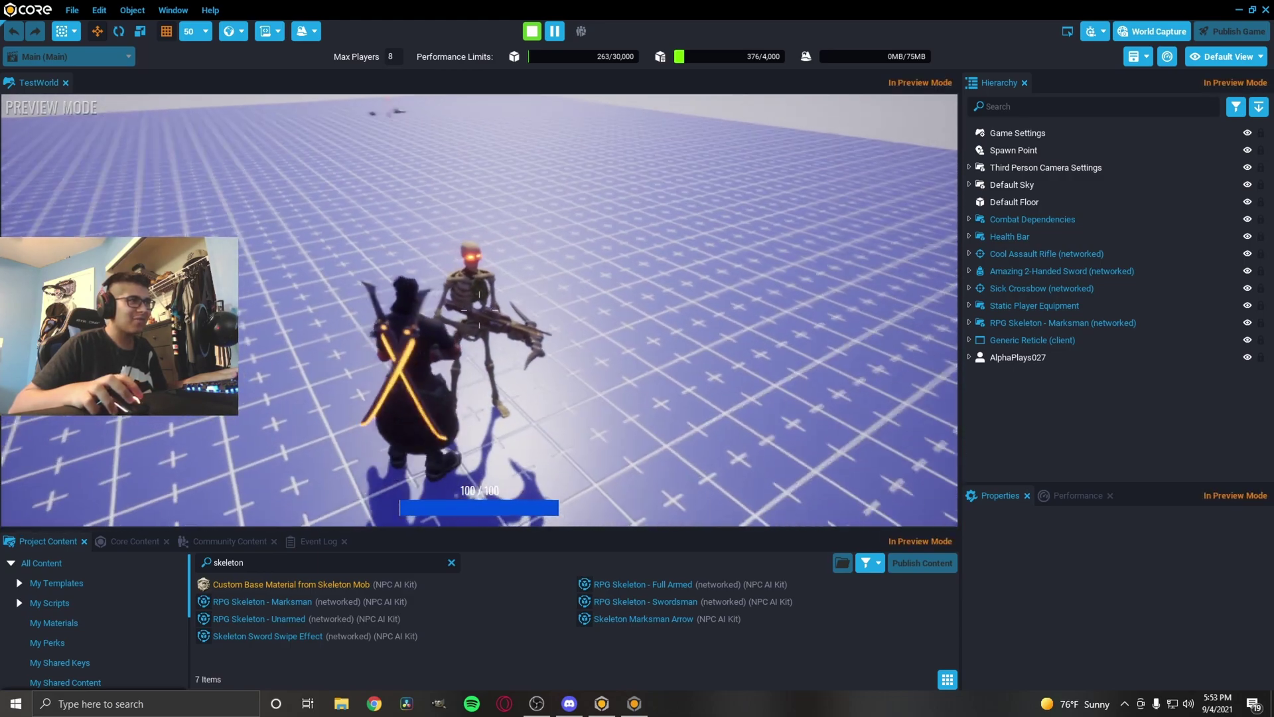
End the preview, set the skeleton's VisionRadius to 500 and test that range in another preview
key(equal)
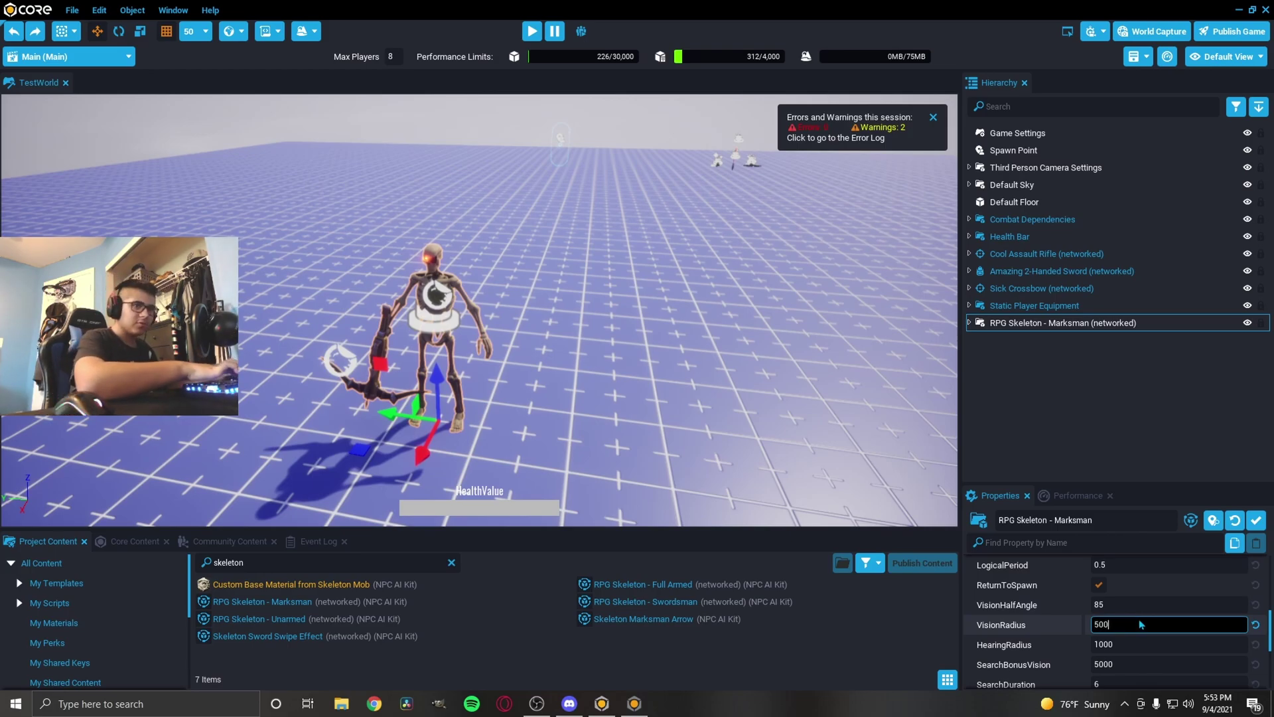
key(equal)
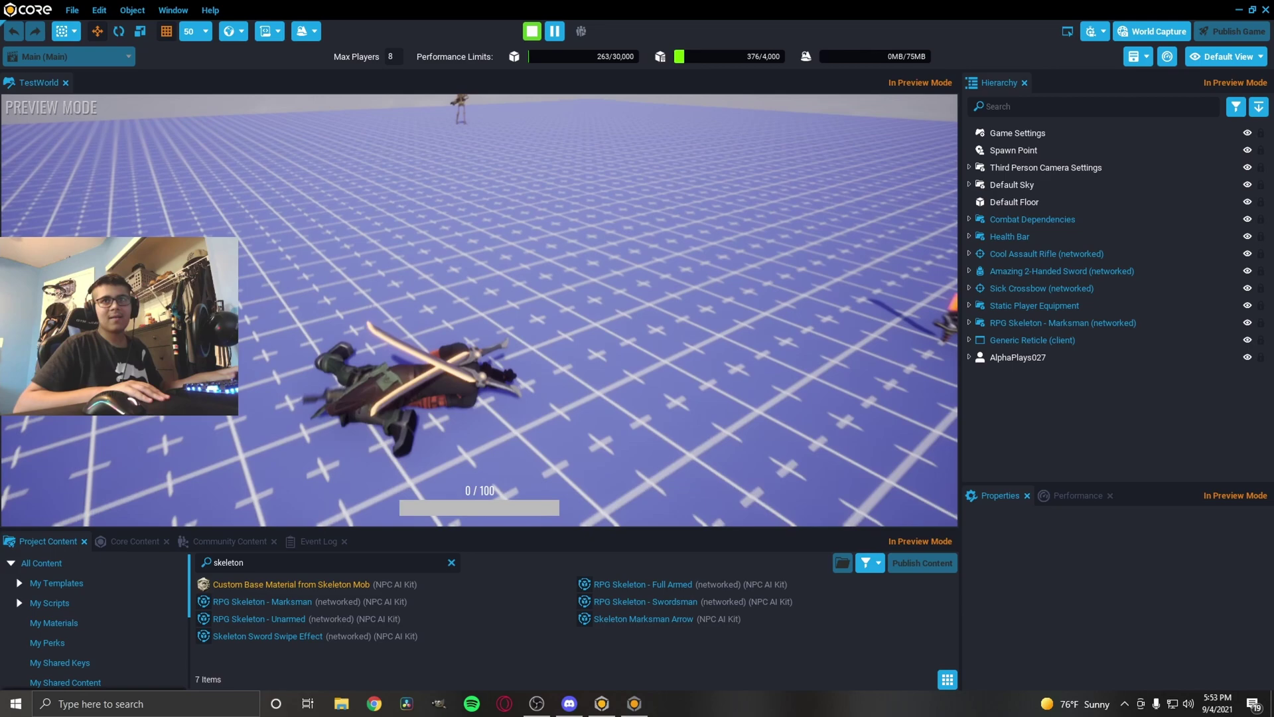
key(equal)
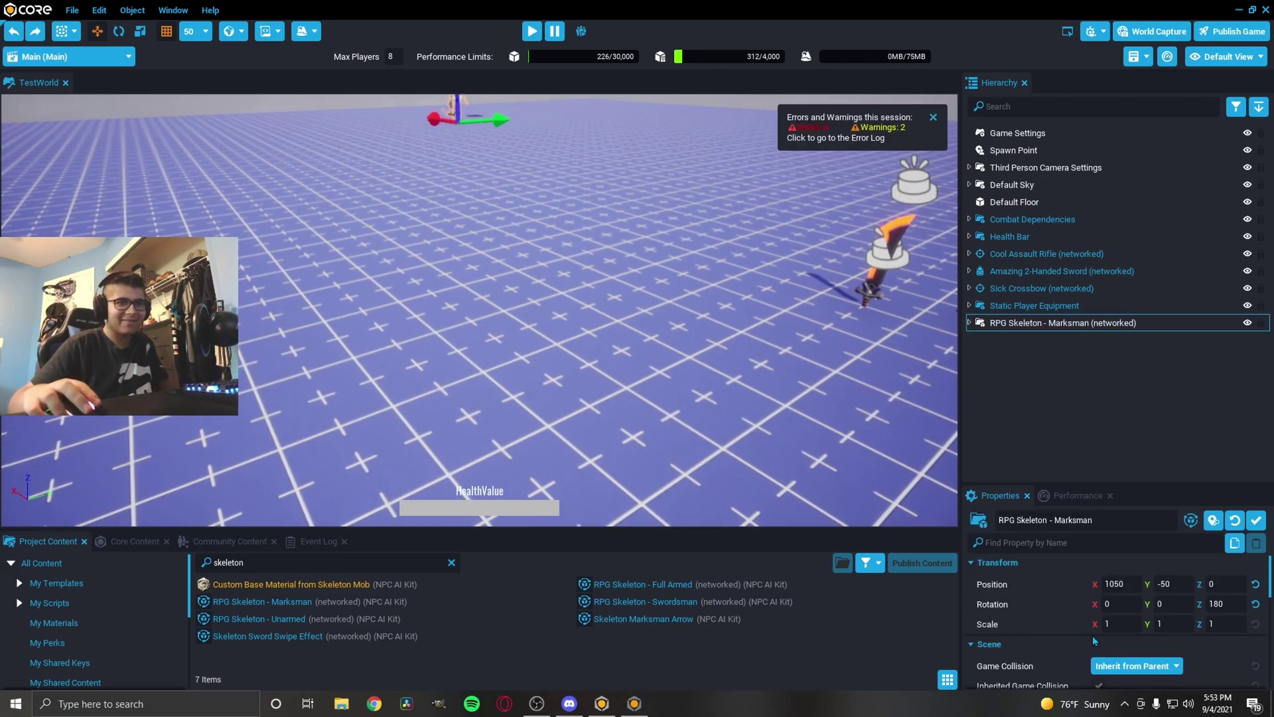
Set the Marksman skeleton's AttackRange to 800 among its Custom properties
scroll(1093, 635, down, 5)
mouse_move(1049, 615)
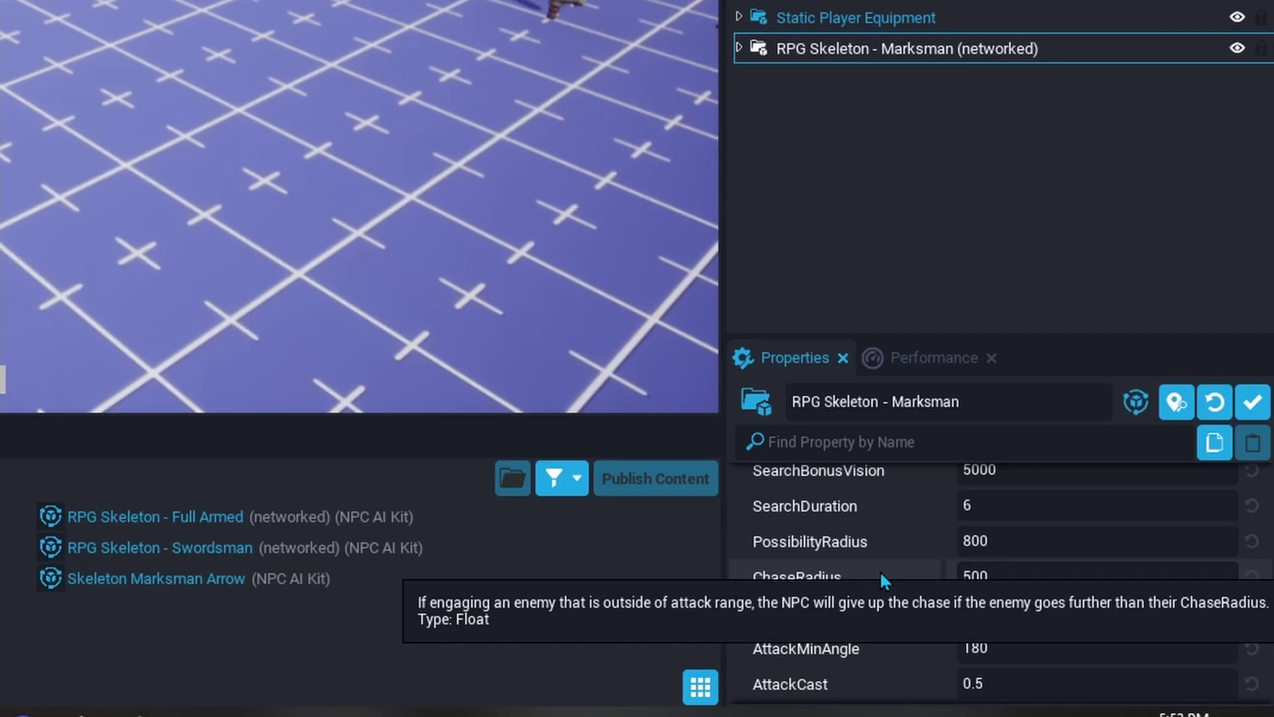
mouse_move(862, 621)
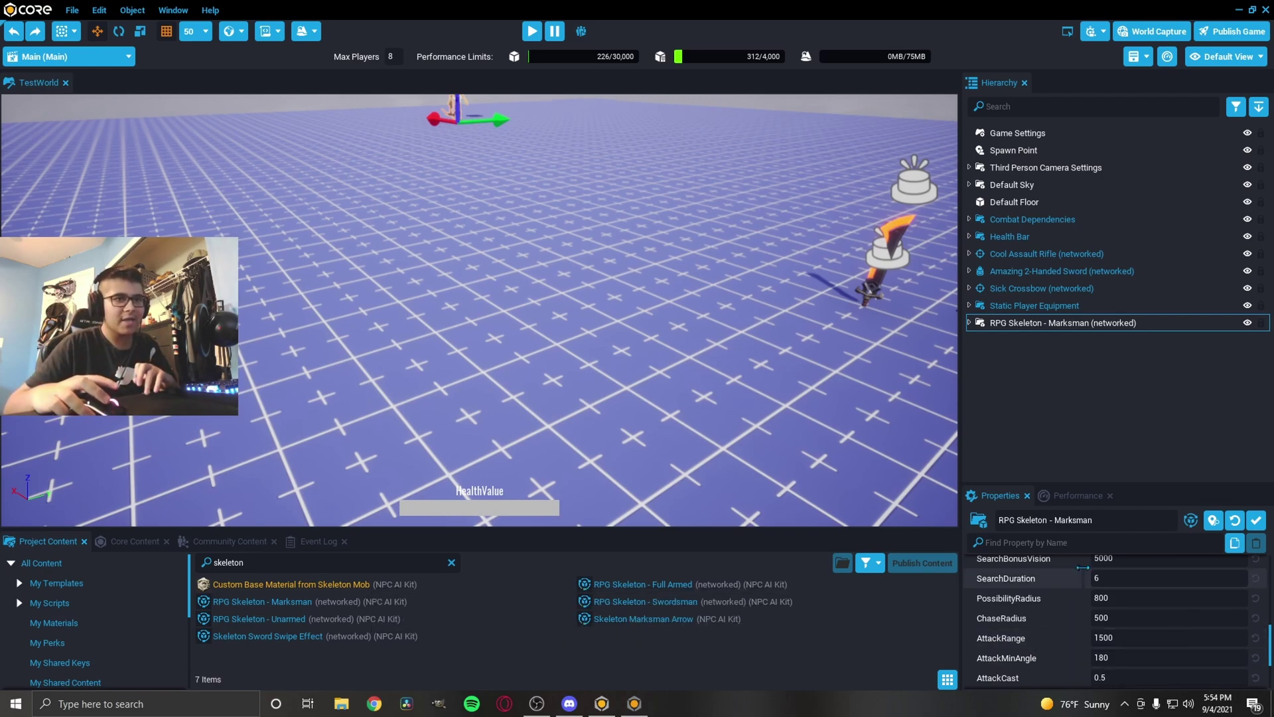
click(1134, 635)
text(800)
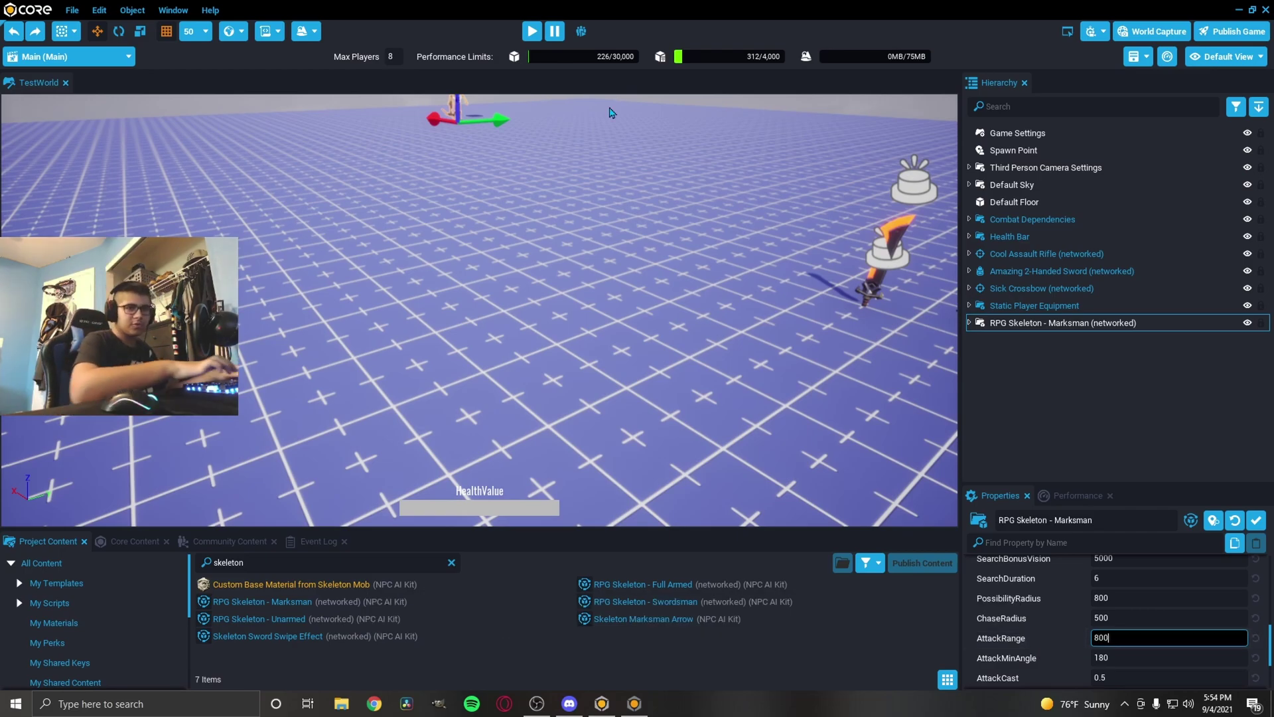
Test the skeleton's attack range in preview mode by approaching it and backing away, and end the preview
click(531, 32)
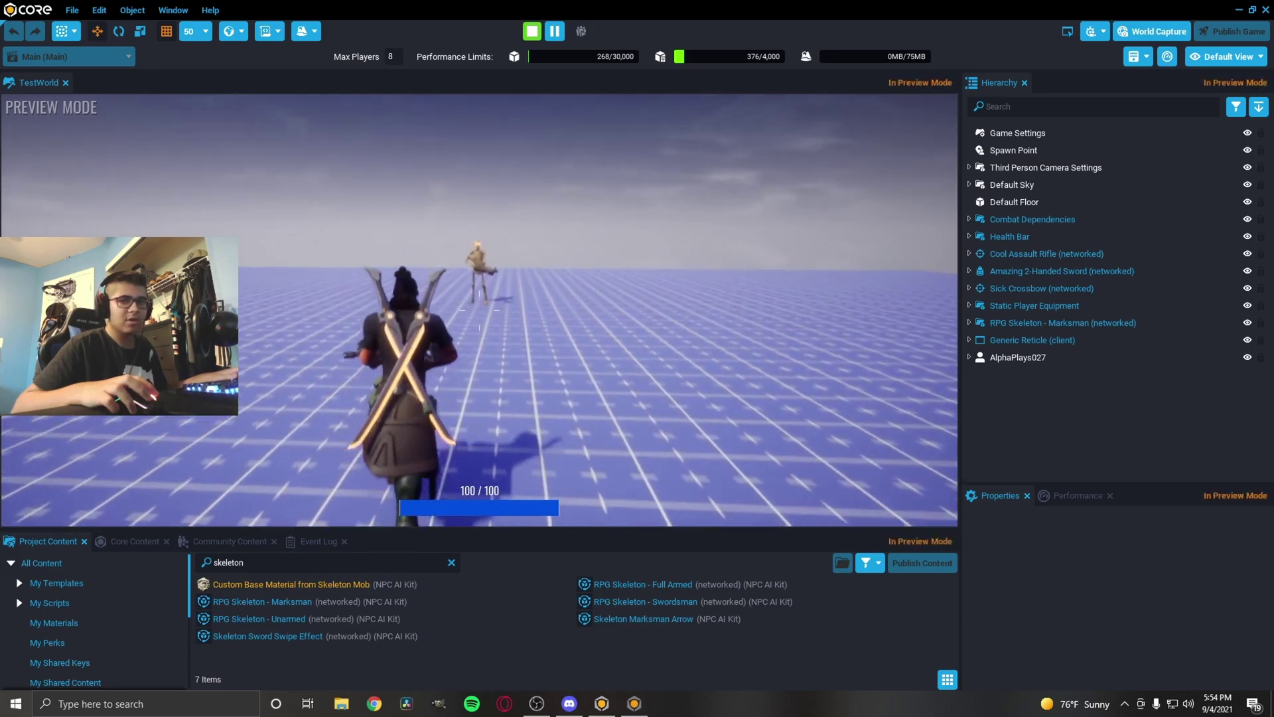
key(w)
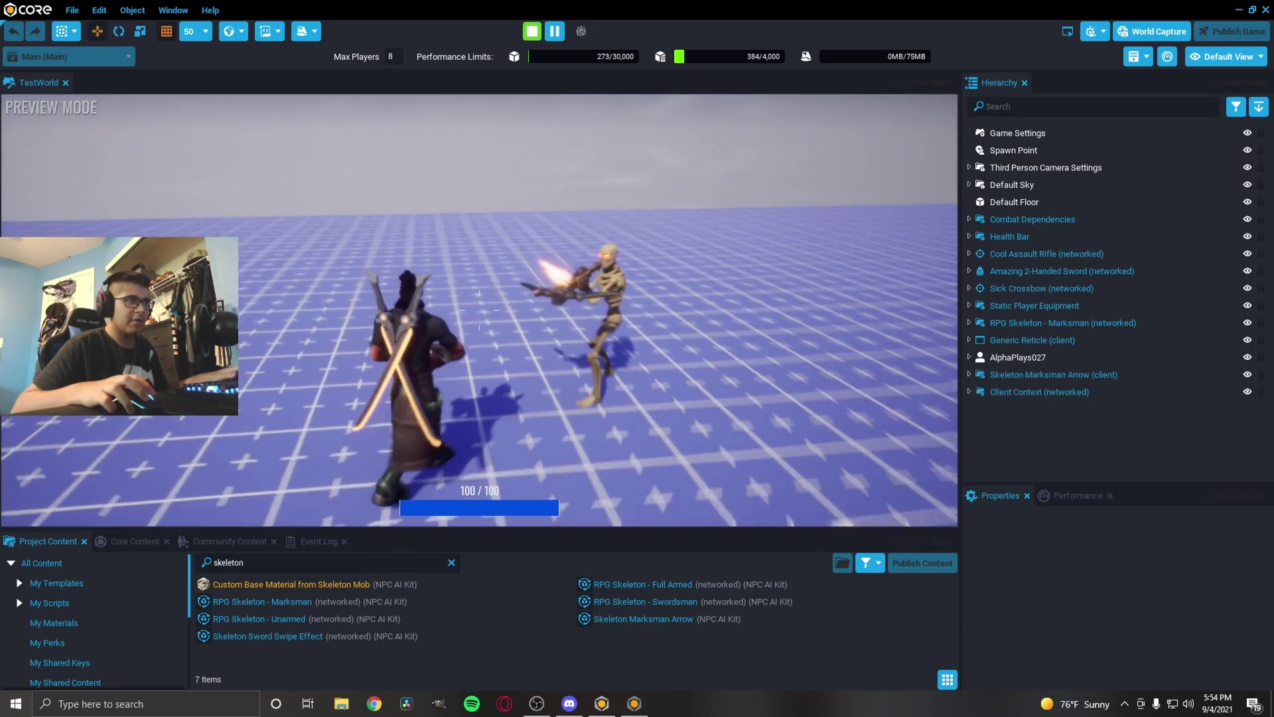
key(s)
key(space)
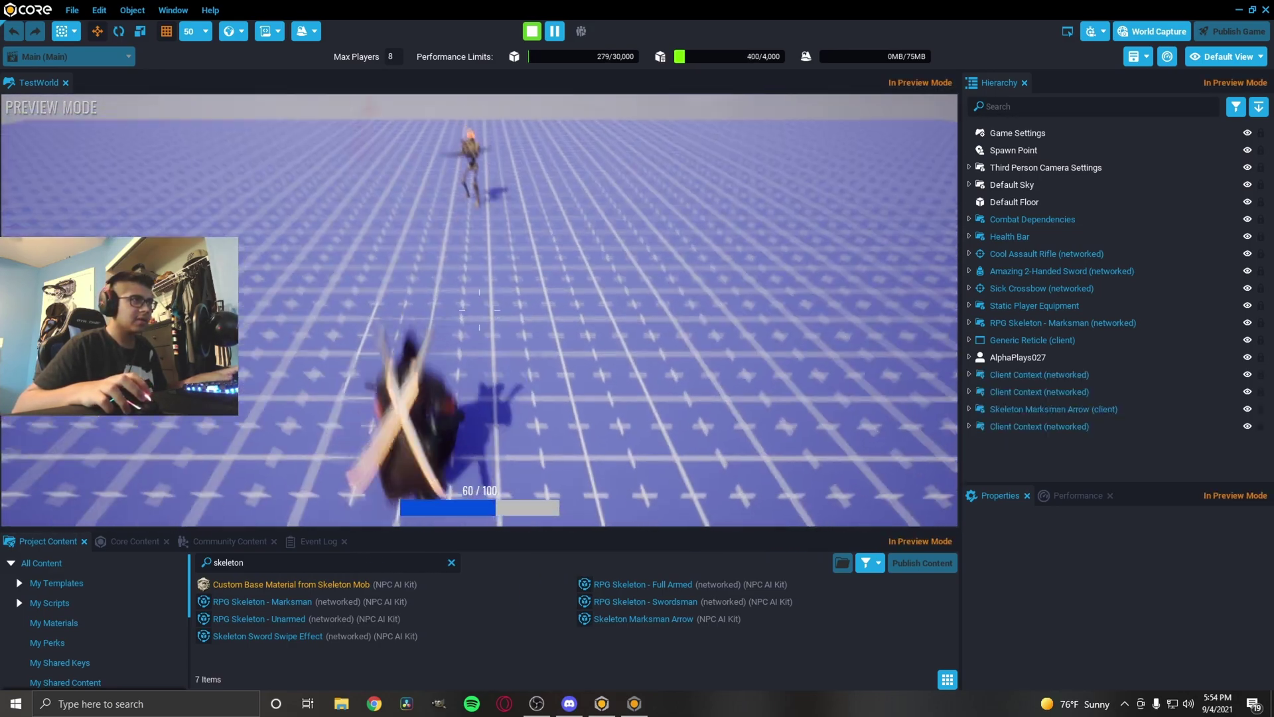
key(space)
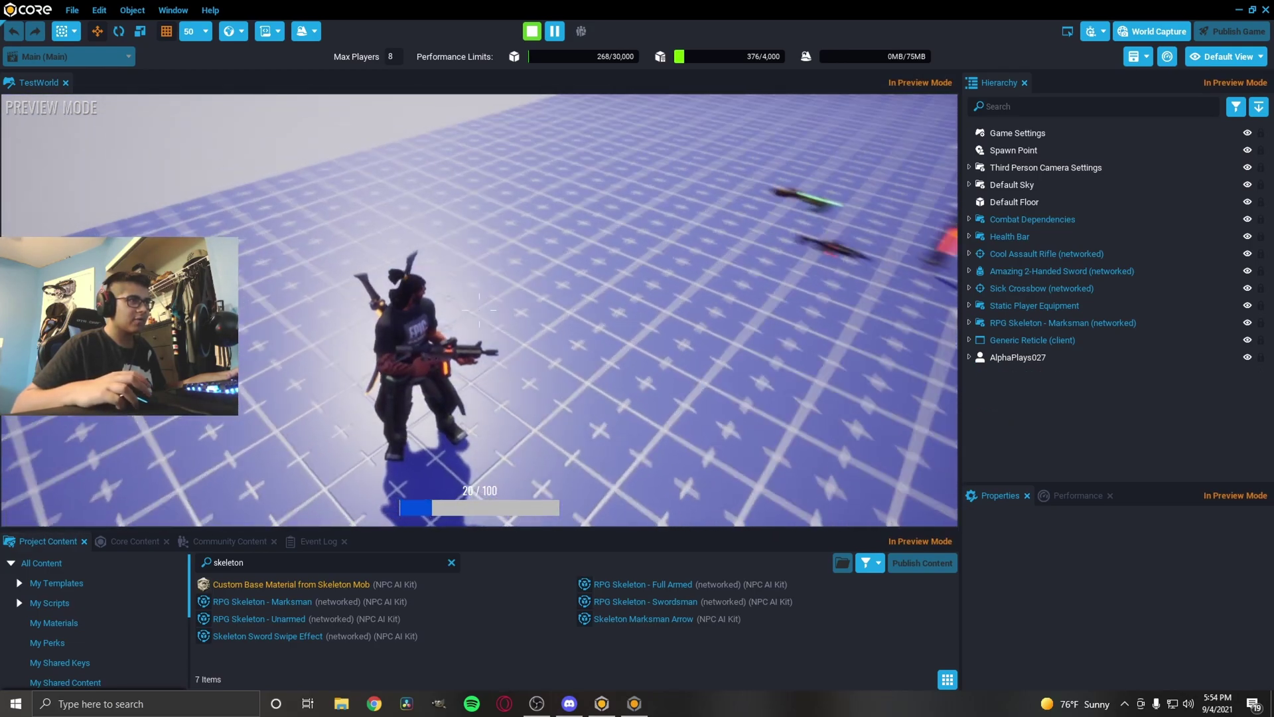
key(=)
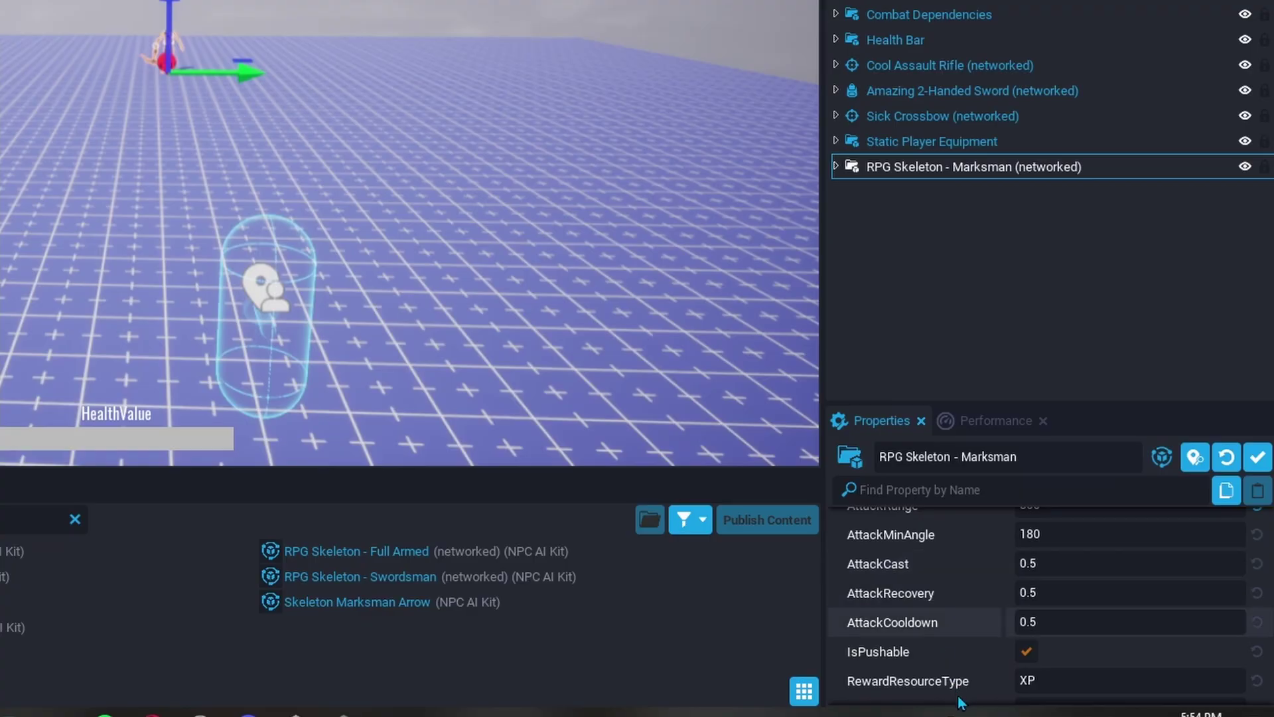
Set the Marksman skeleton's AttackCast to 2, AttackRecovery to 1 and AttackCooldown to 1
click(1049, 564)
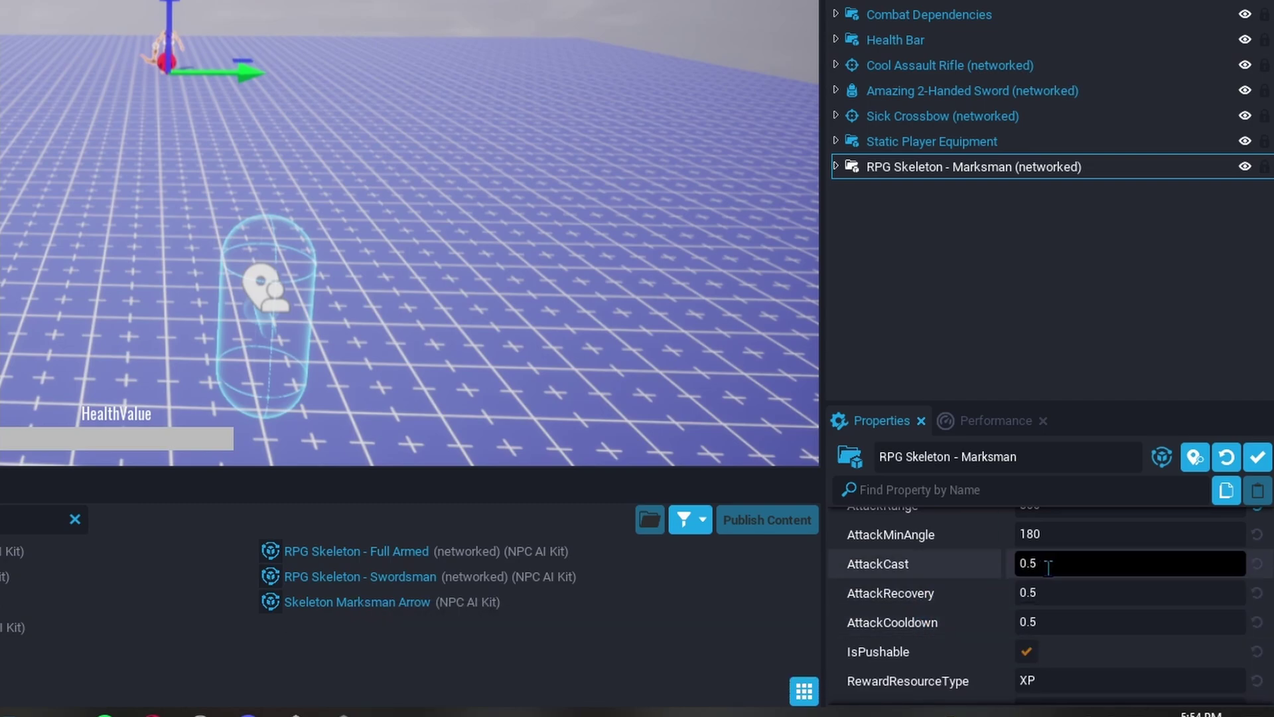
double_click(1055, 562)
text(2)
key(Tab)
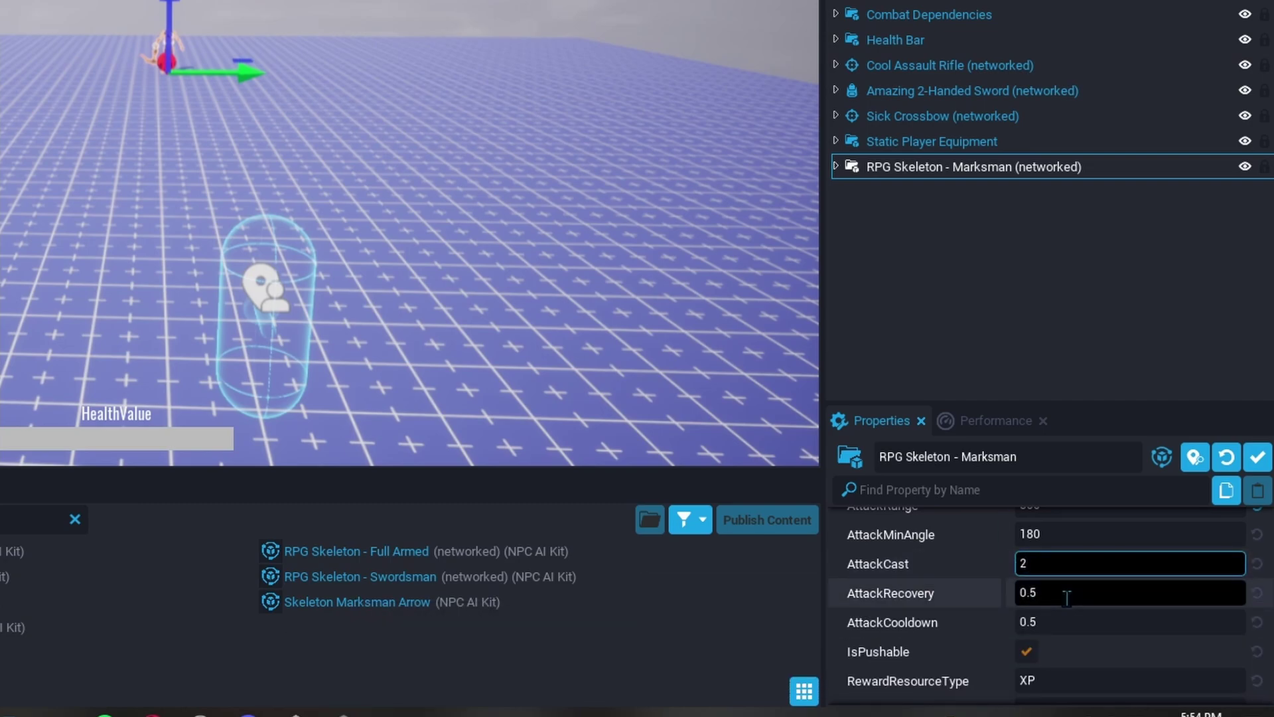
text(1)
key(Tab)
text(1)
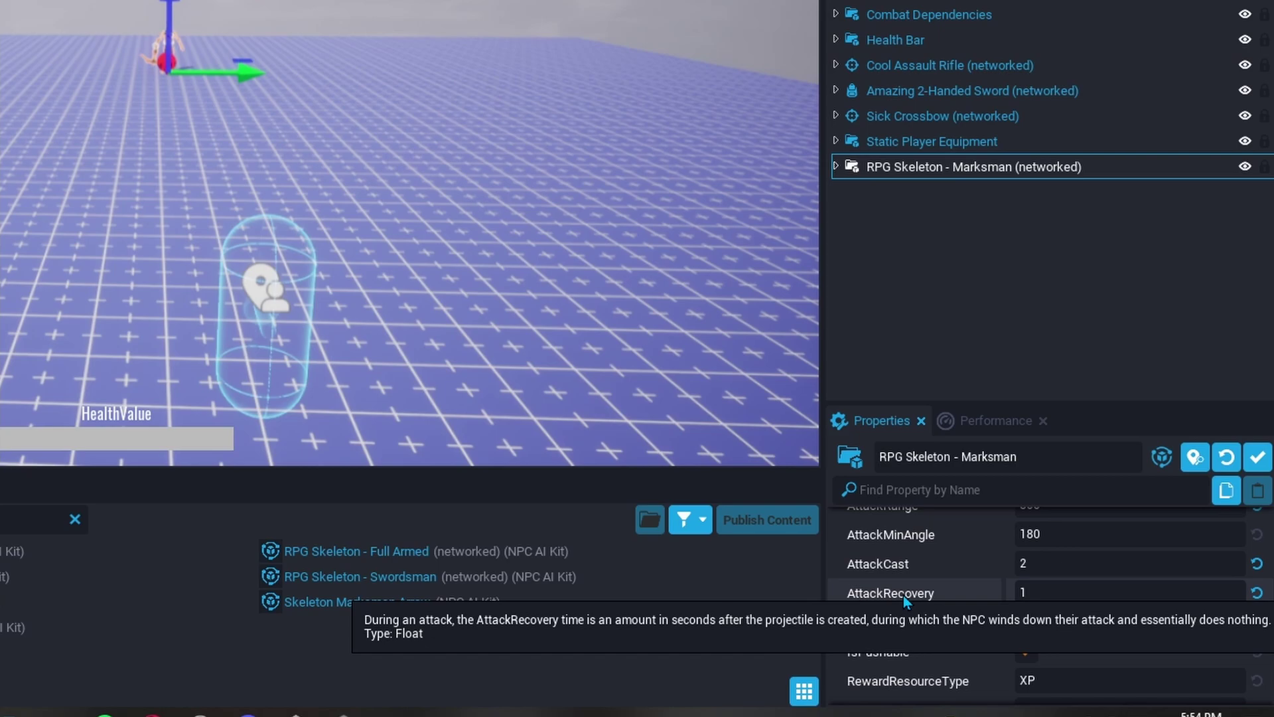
click(1025, 620)
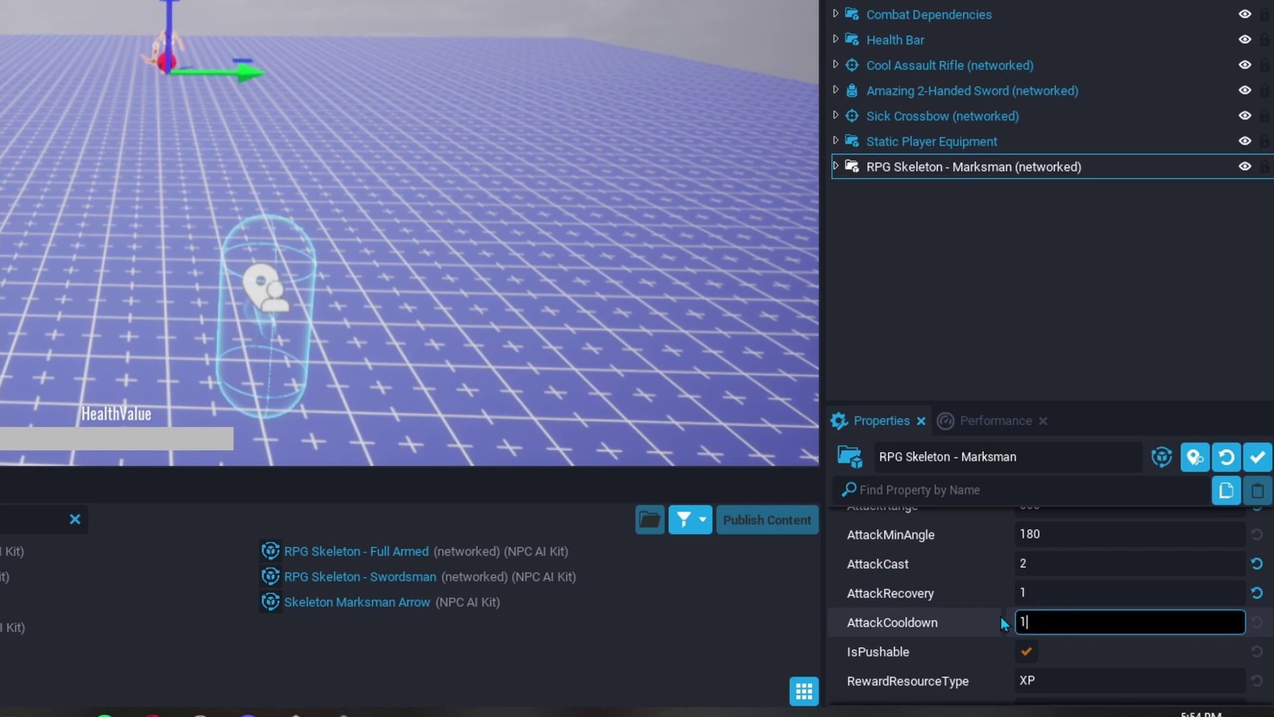
Test the skeleton's attack timing in preview mode by walking up close and aiming at it, and end the preview
click(531, 32)
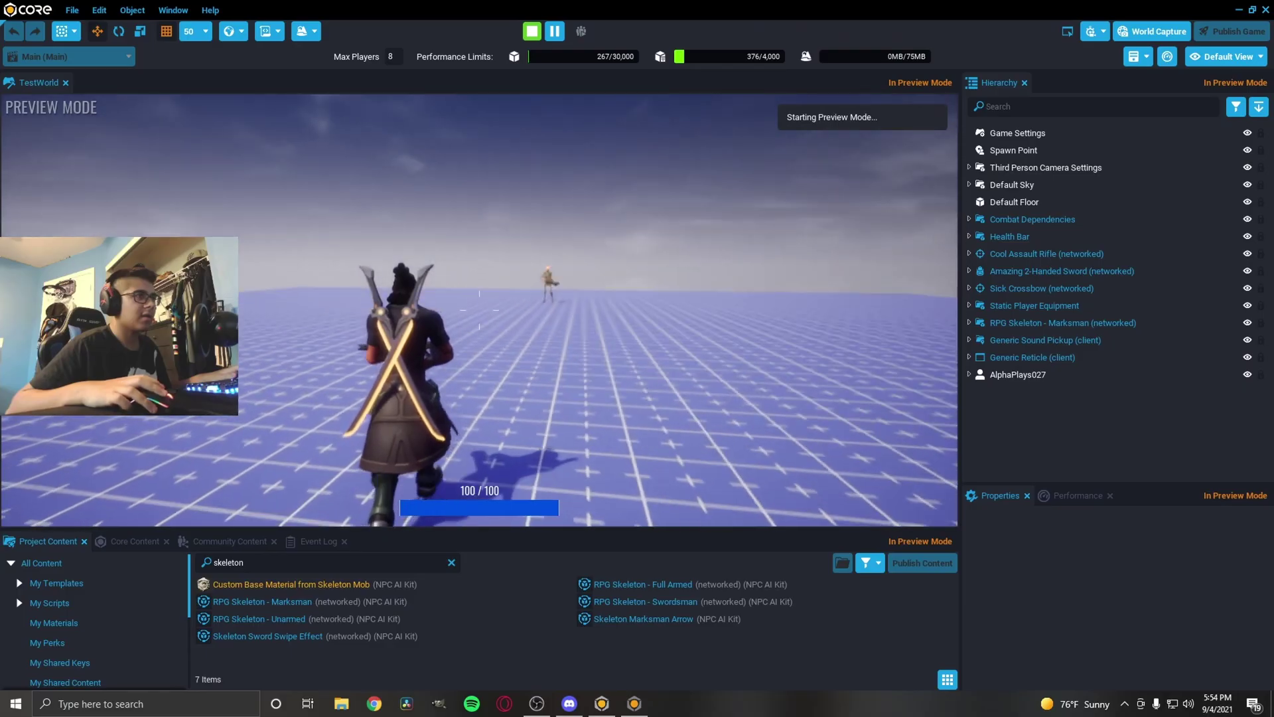
key(w)
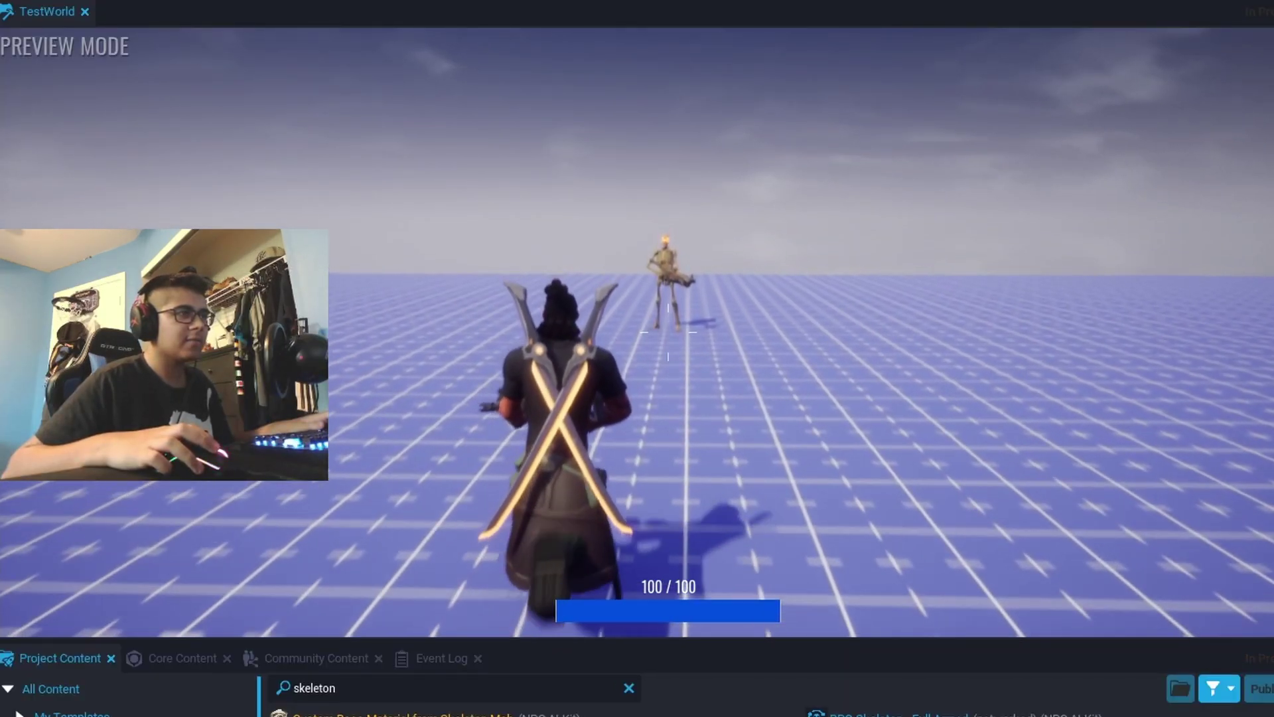
key(w)
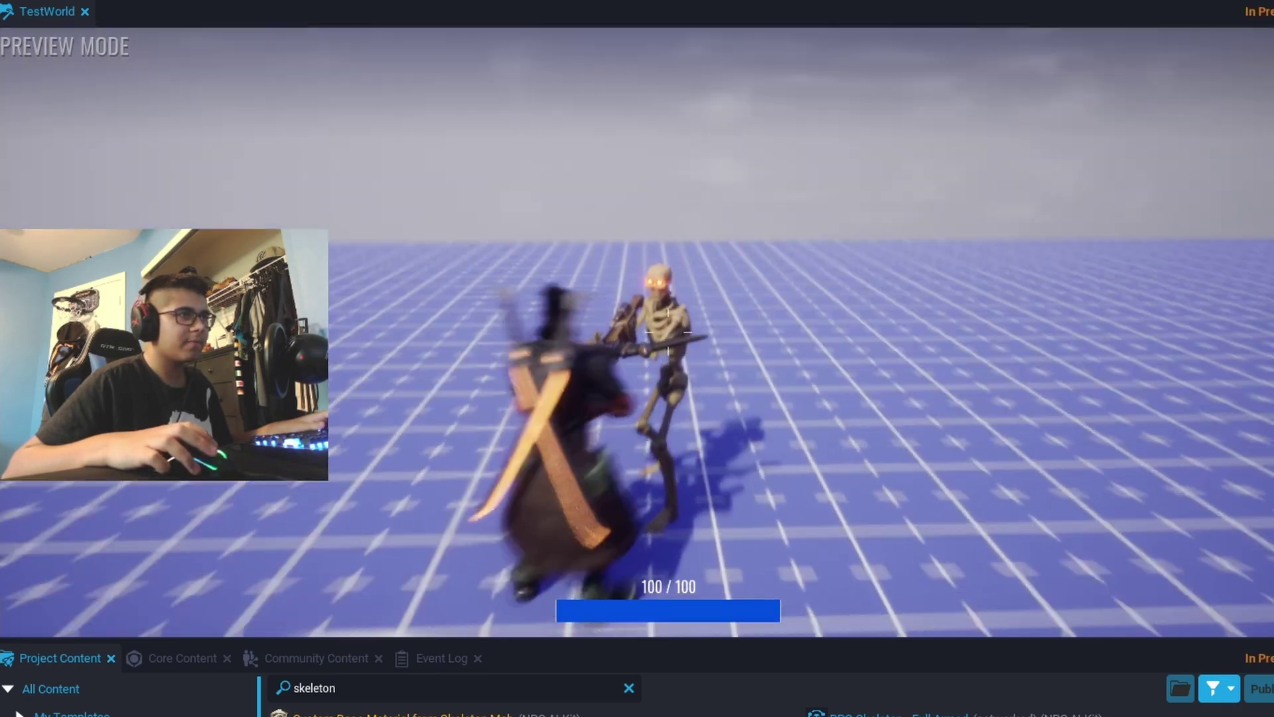
right_click(668, 332)
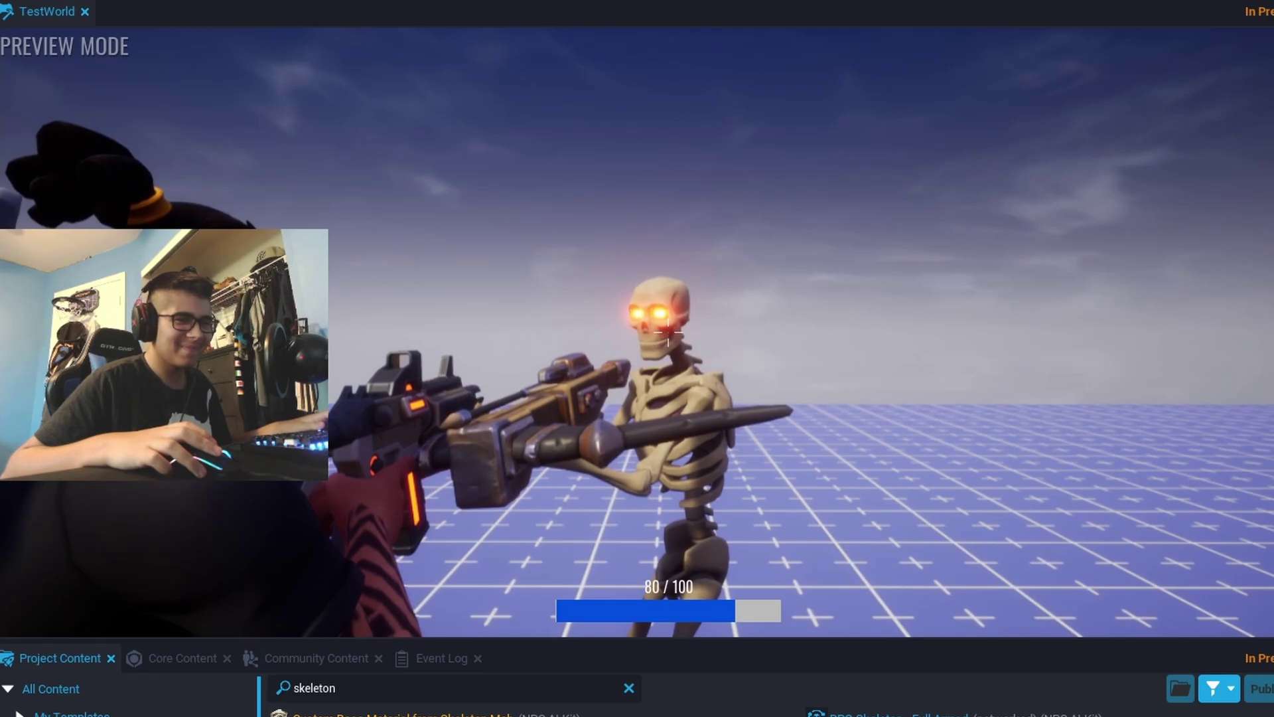
key(Escape)
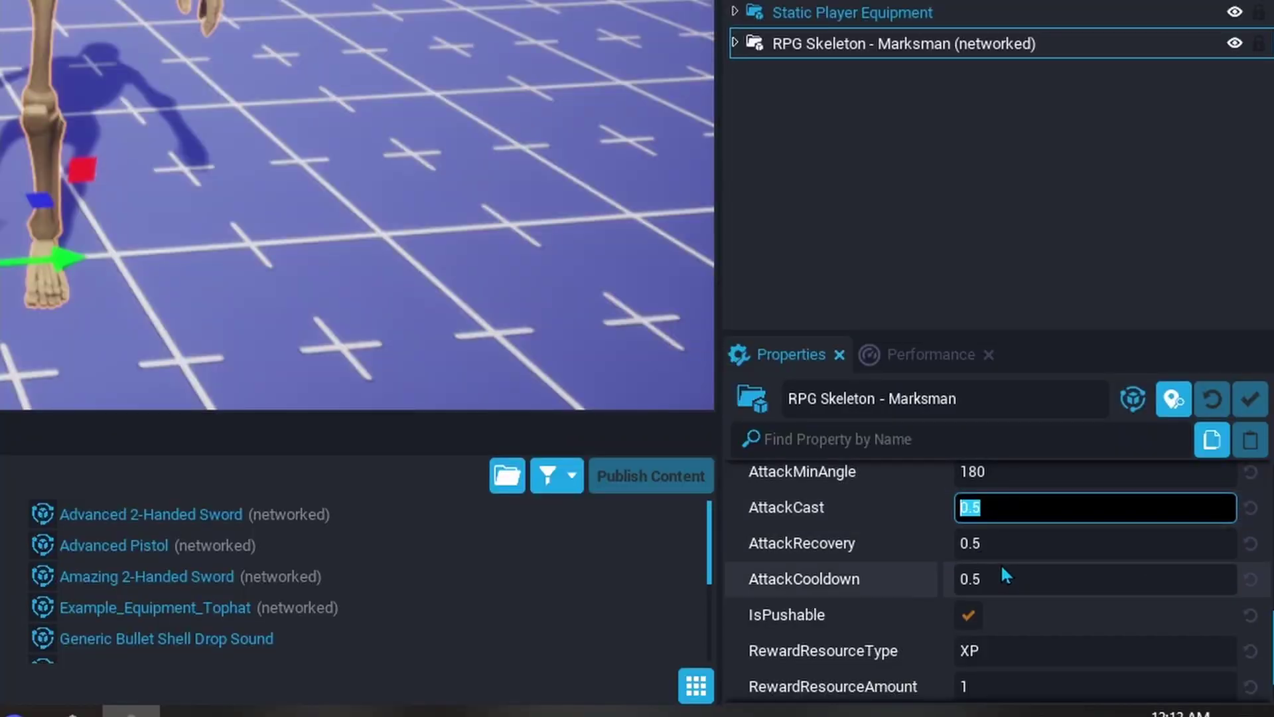
Set the Marksman skeleton's AttackRecovery and AttackCooldown both to 0
click(996, 543)
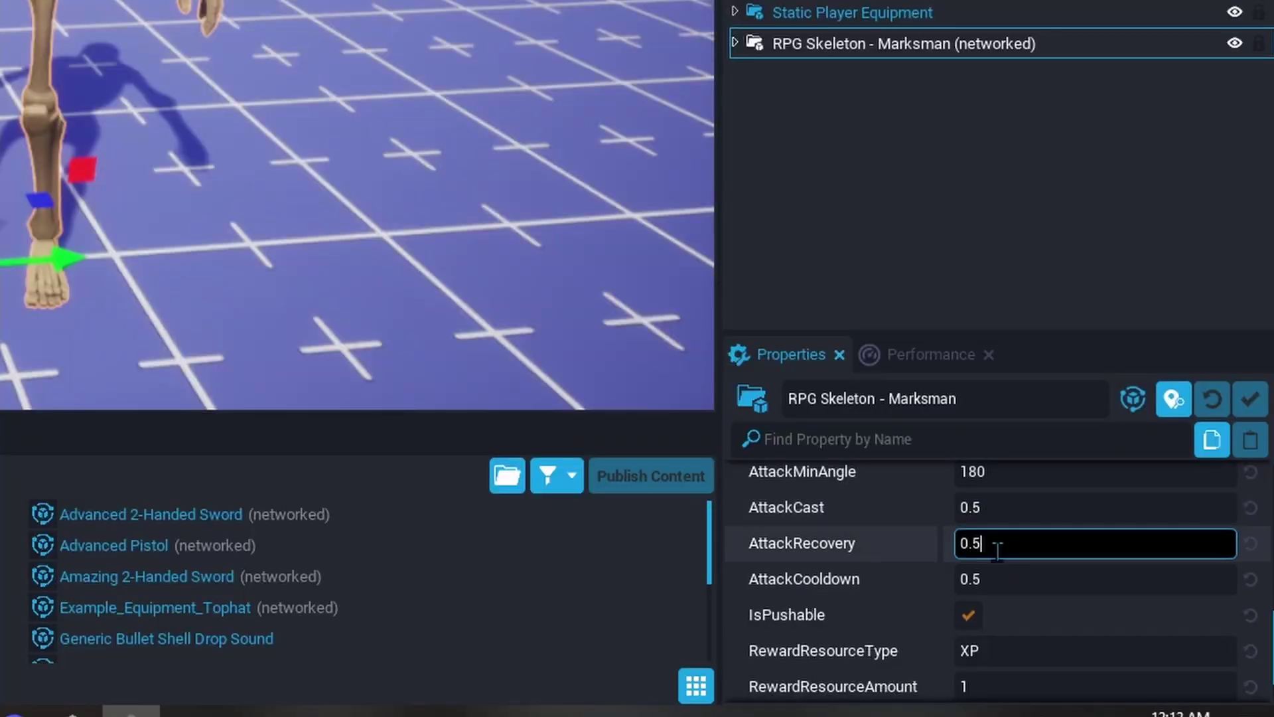
text(0)
click(1000, 578)
text(0)
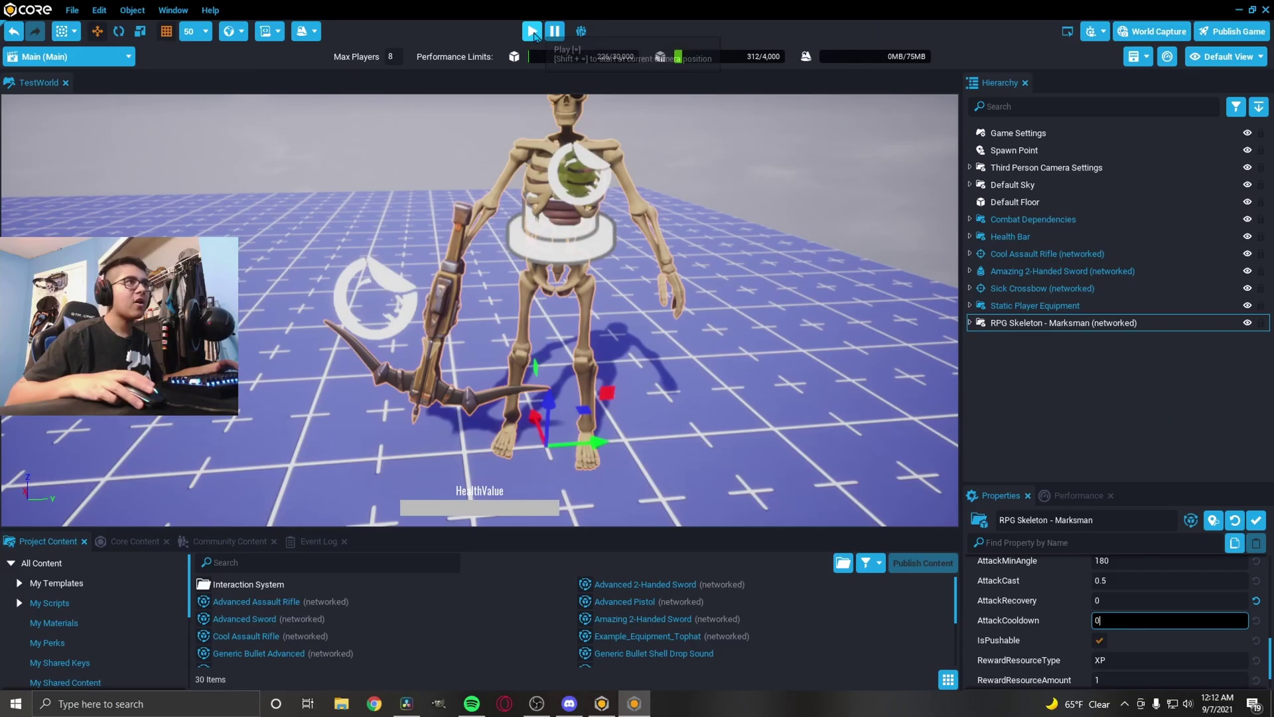
Test the skeleton's firing rate in preview mode by running towards and jumping around it
click(532, 32)
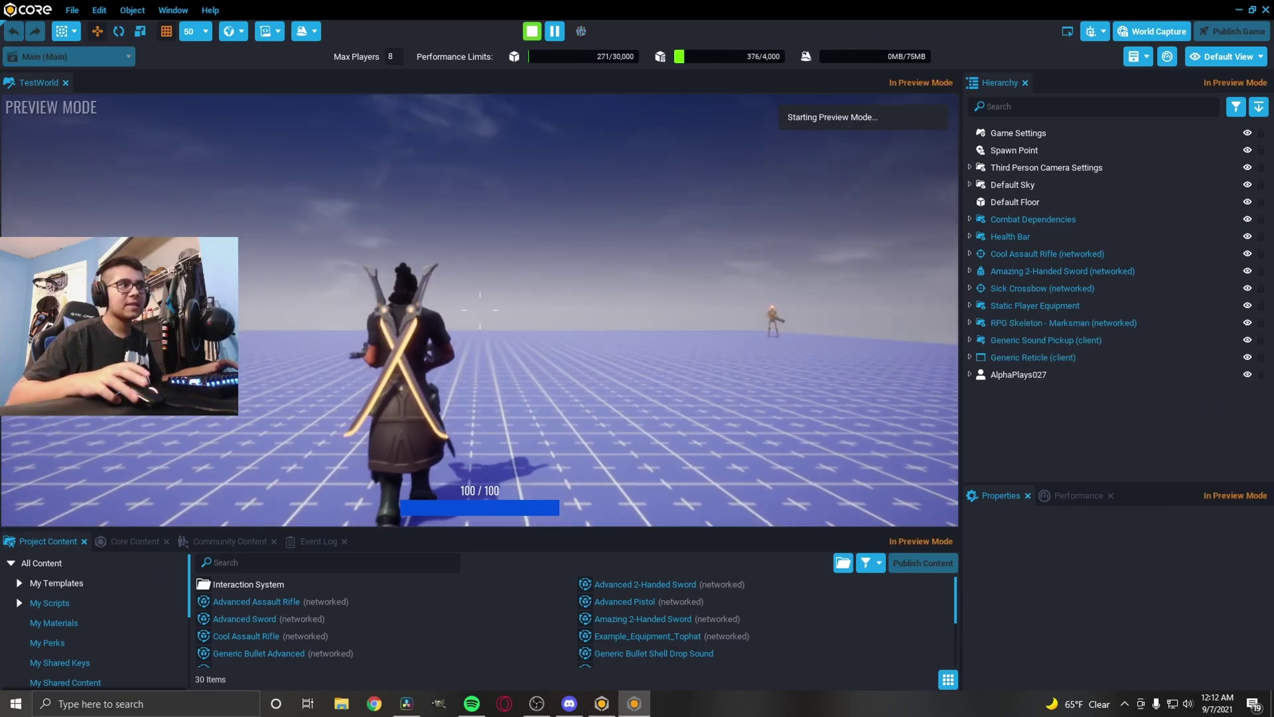
key(w)
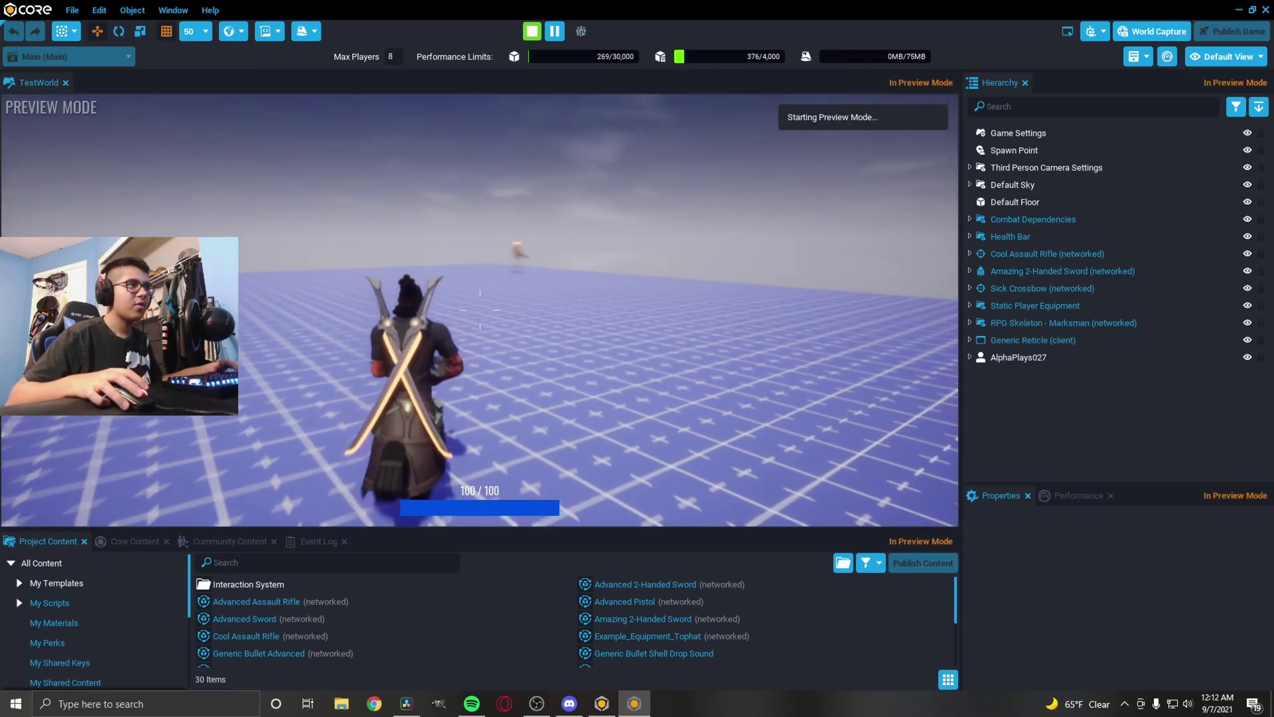
key(space)
key(w)
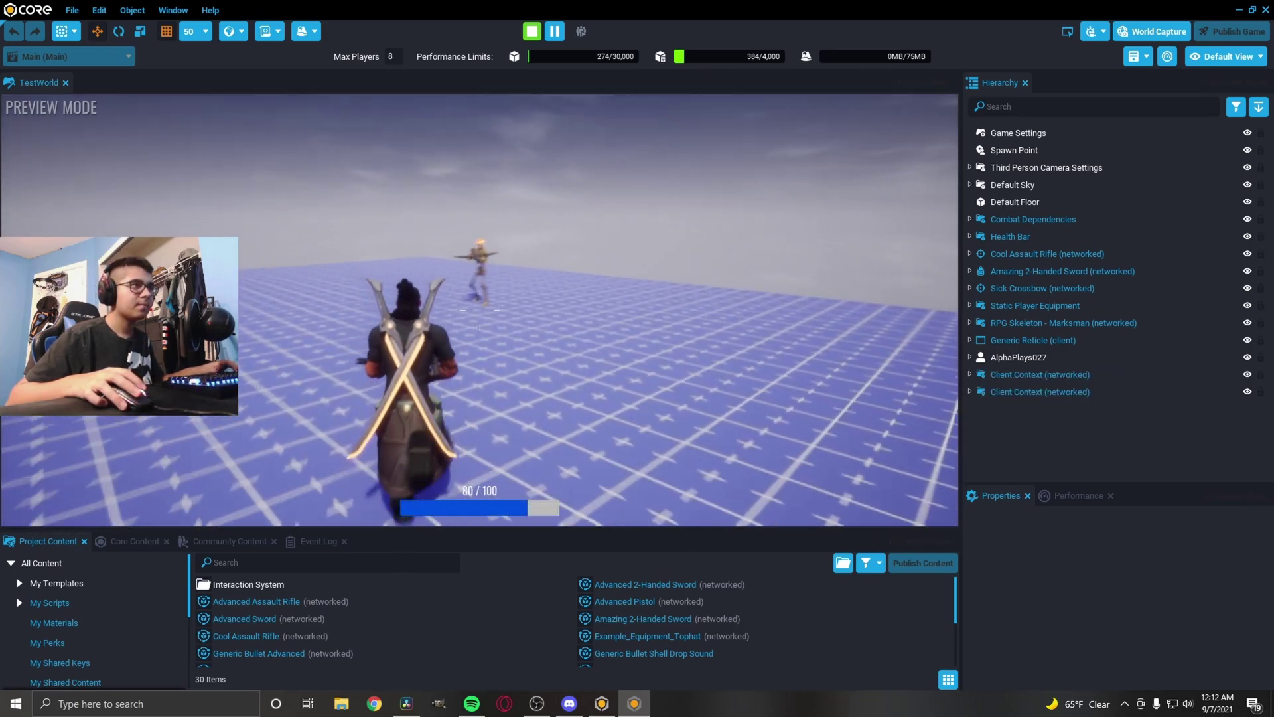
key(space)
key(w)
key(space)
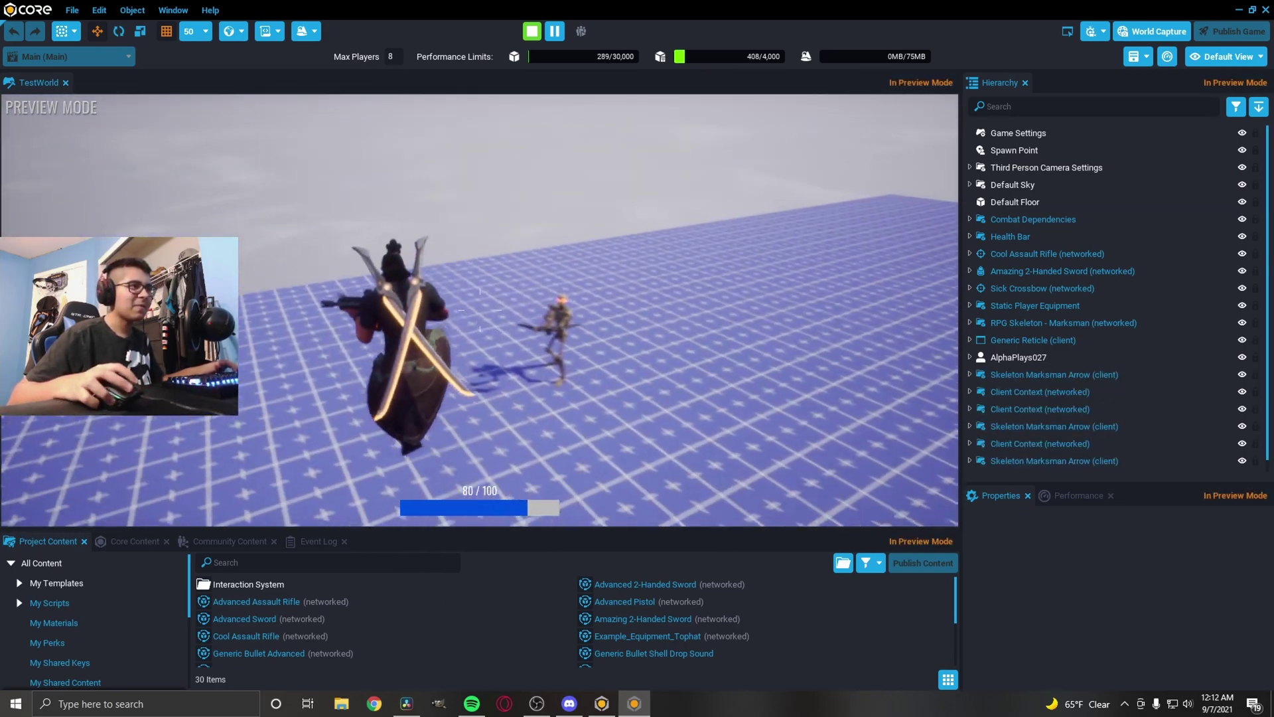
key(w)
key(space)
key(space)
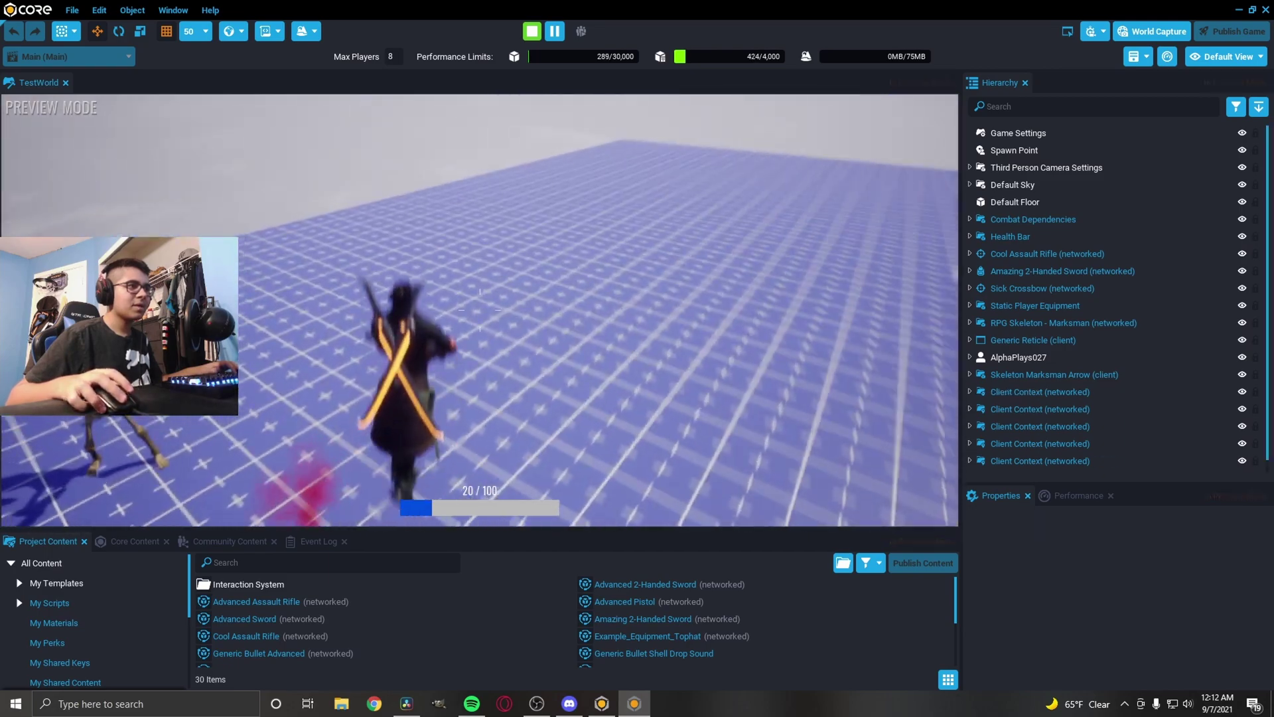
key(w)
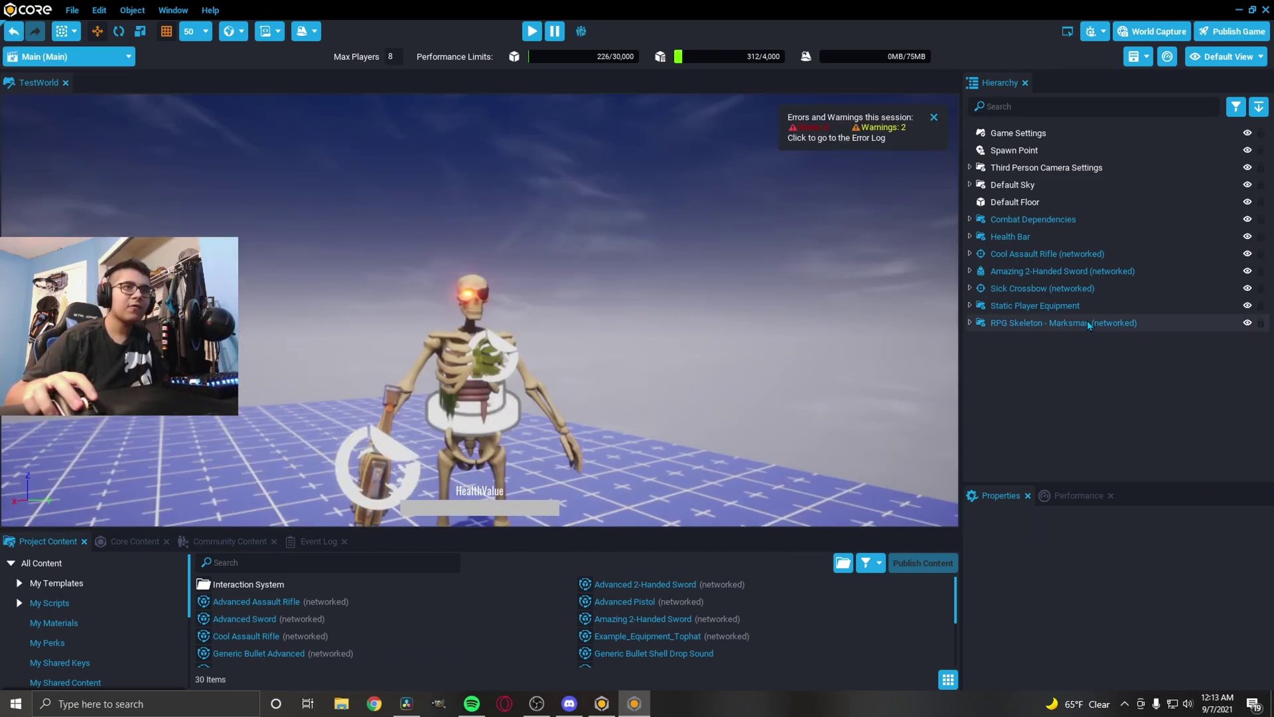
Set the Marksman skeleton's scale to 1.5 and apply it uniformly to all axes
click(1089, 325)
scroll(488, 359, up, 3)
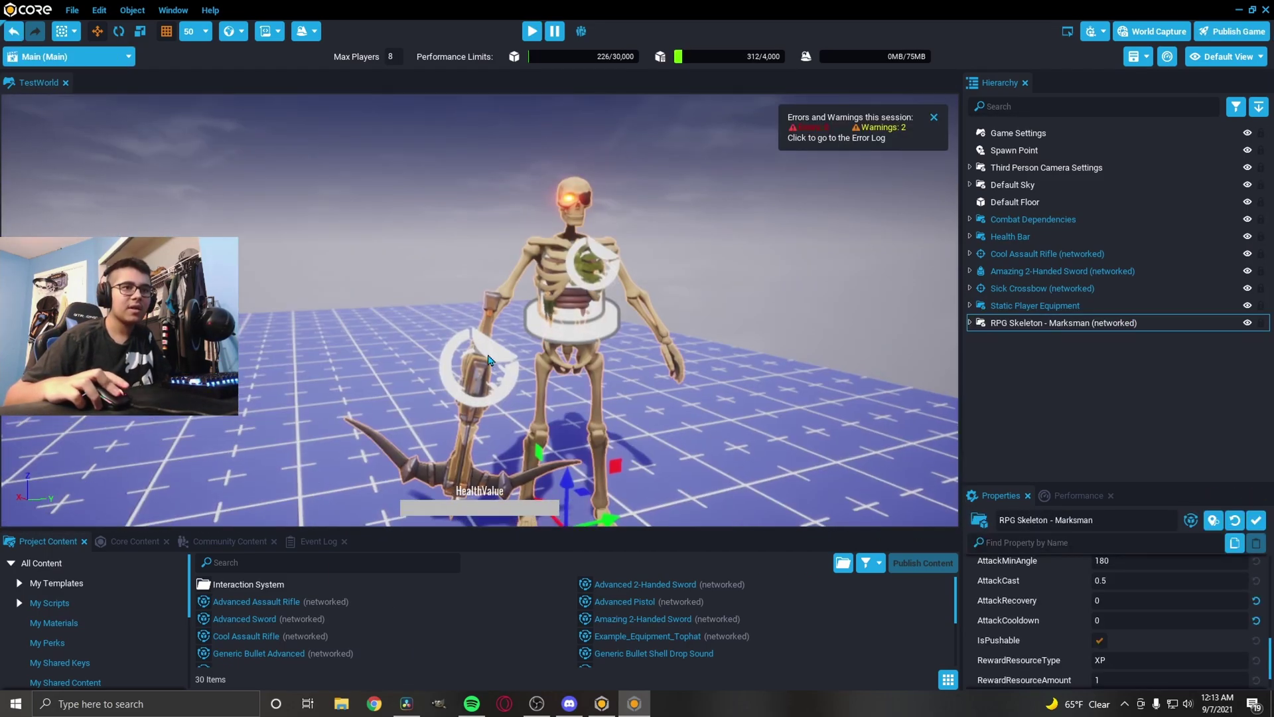
scroll(1128, 617, up, 10)
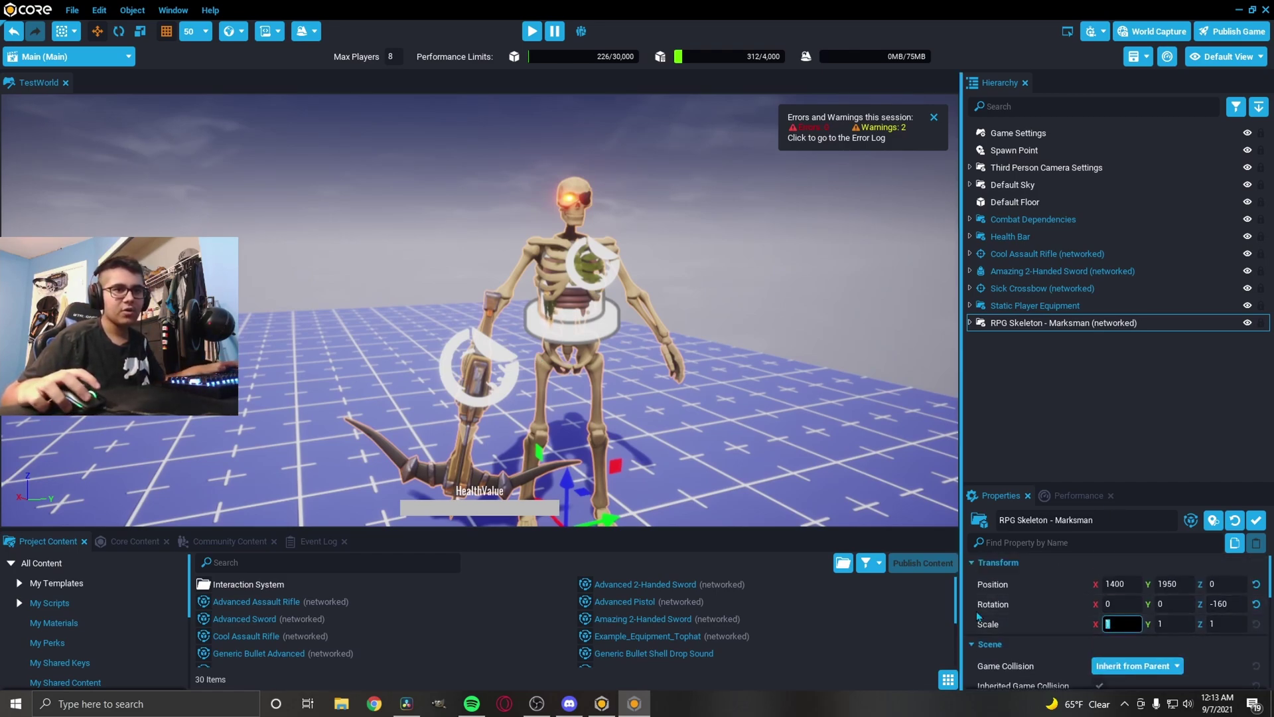
text(.5)
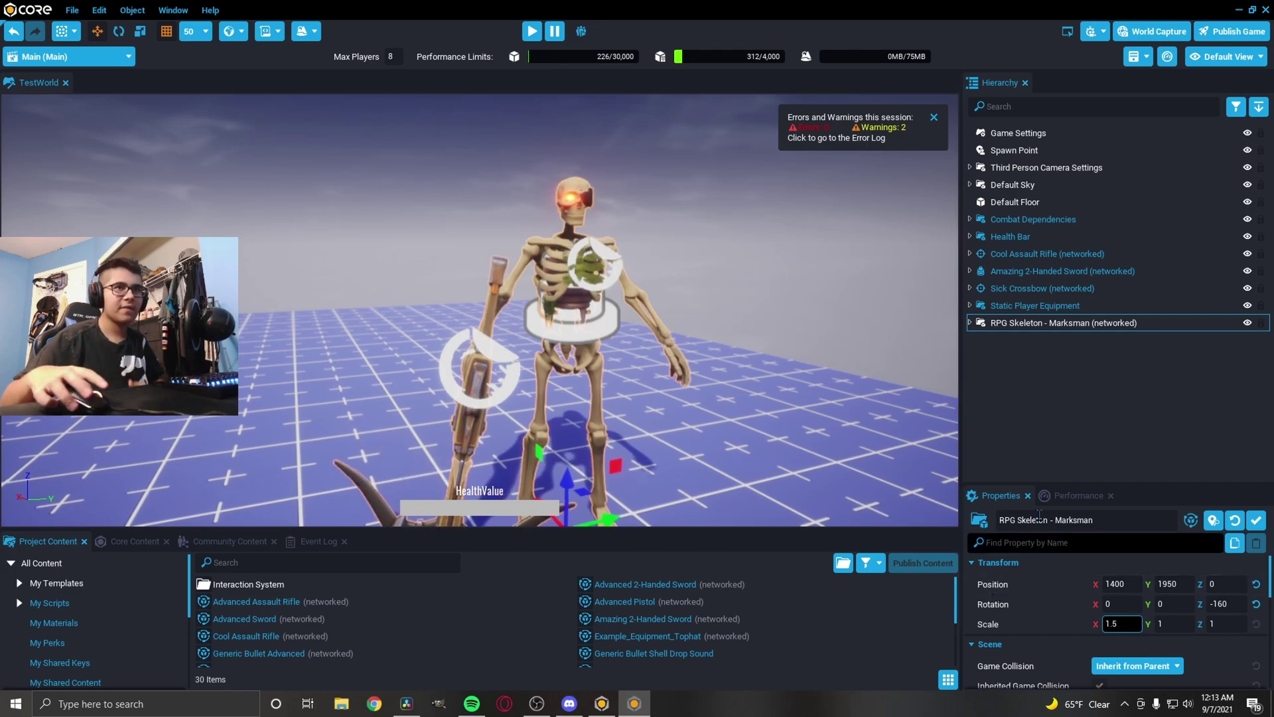
click(1049, 374)
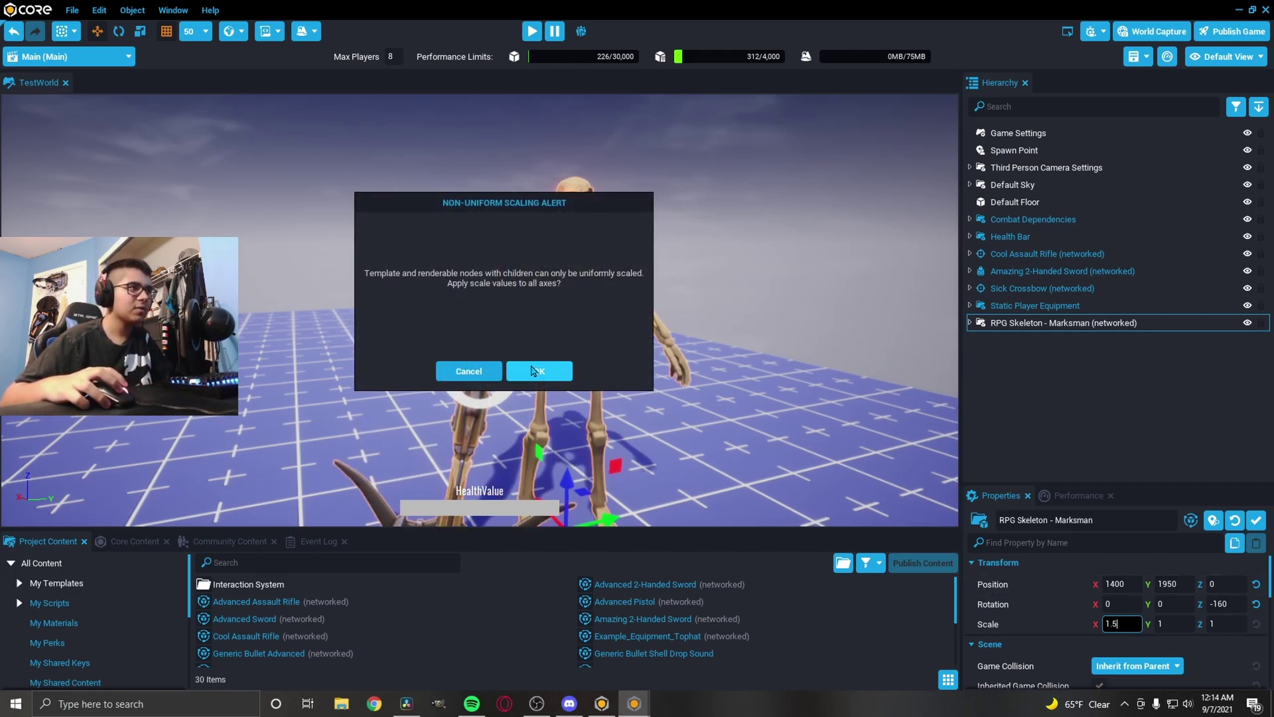
click(538, 371)
click(1022, 357)
Scale the Marksman skeleton down to 0.5 and apply the value uniformly to all axes
click(1036, 322)
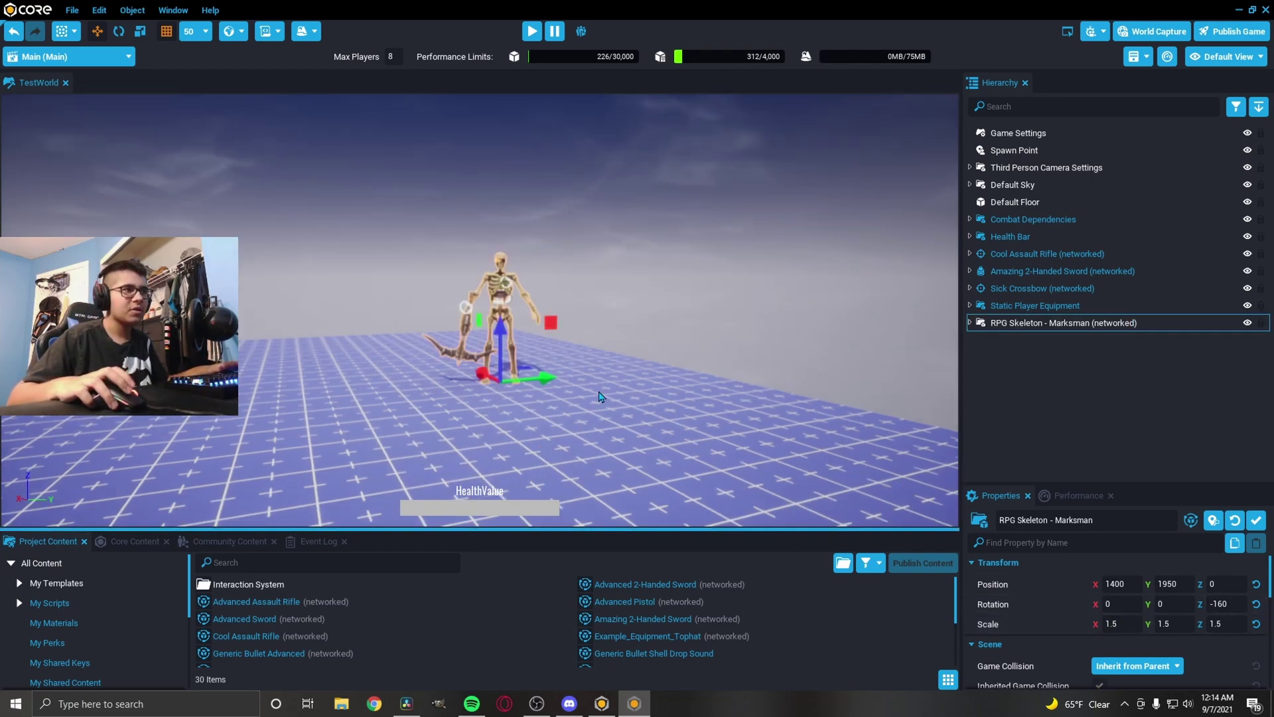
scroll(599, 392, up, 5)
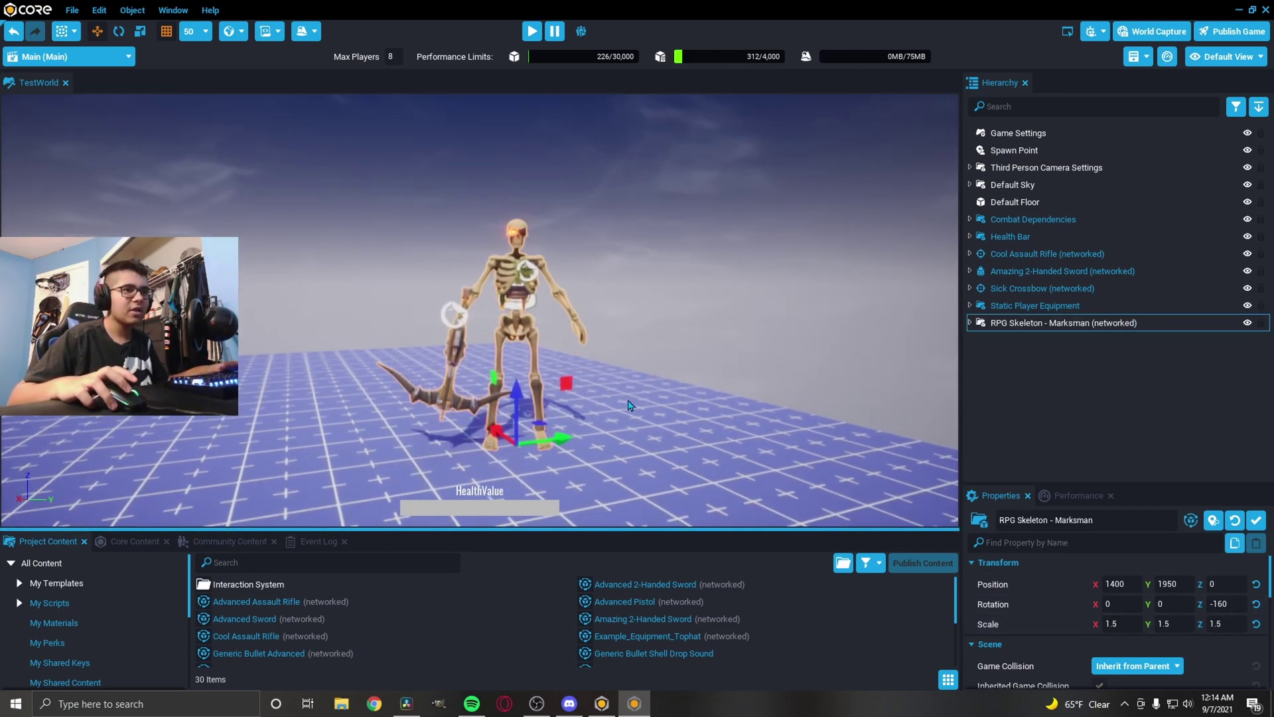
drag(1127, 625, 1006, 627)
text(0.5)
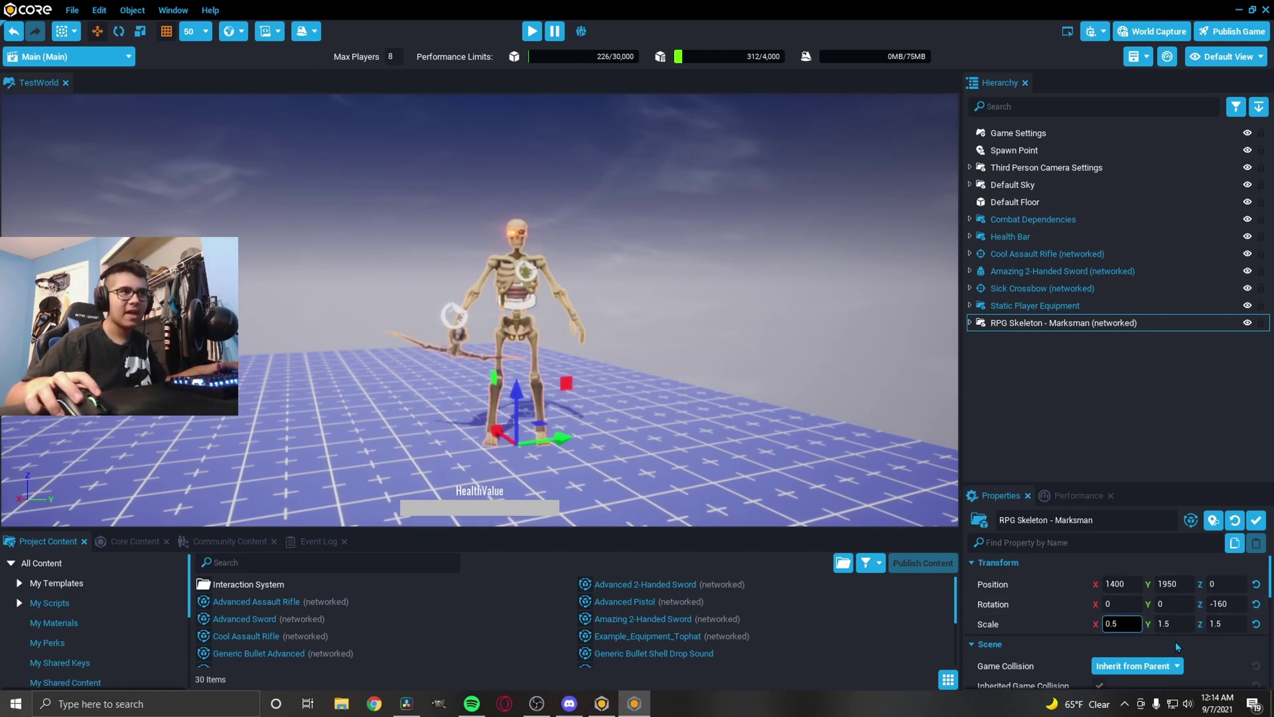
key(Return)
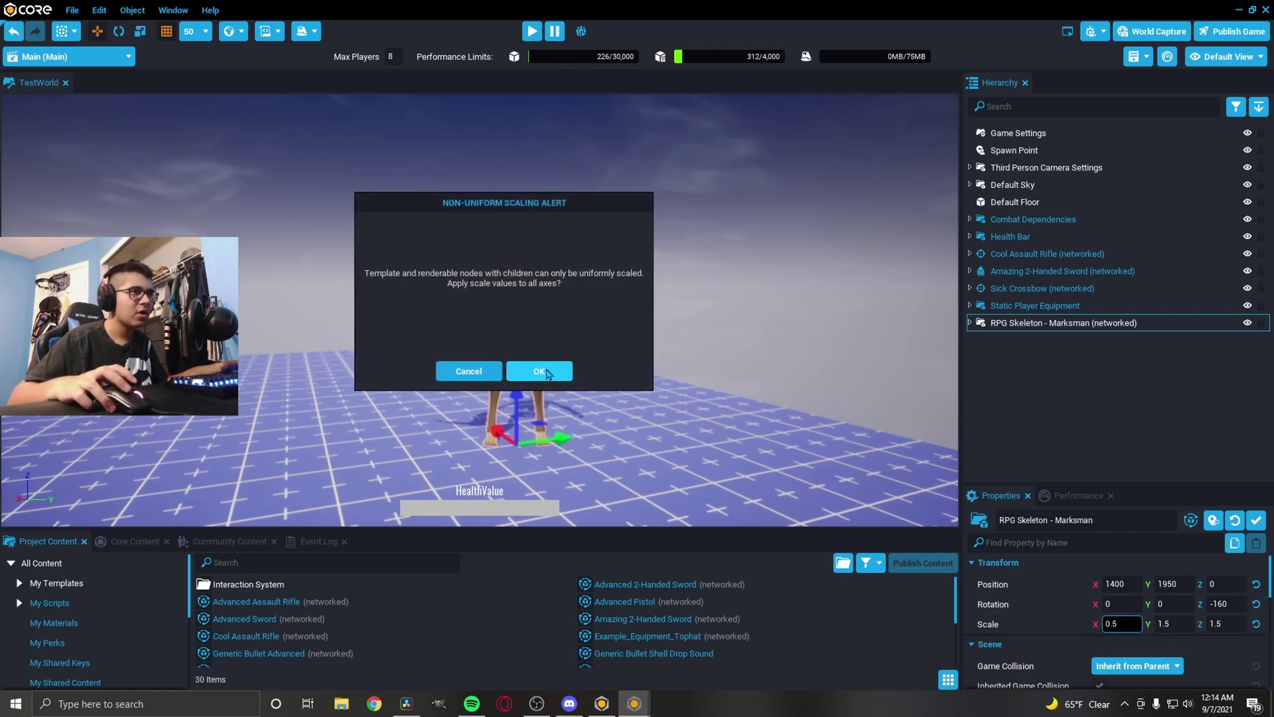
click(540, 371)
scroll(546, 405, up, 3)
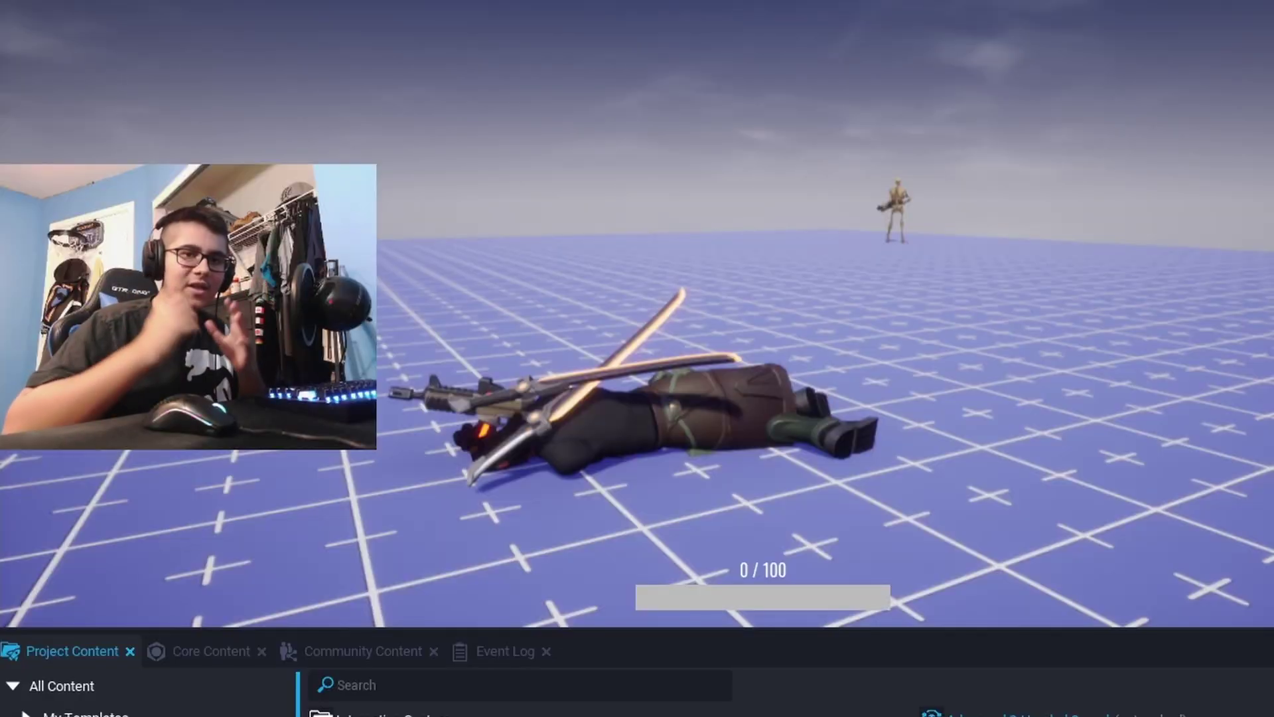